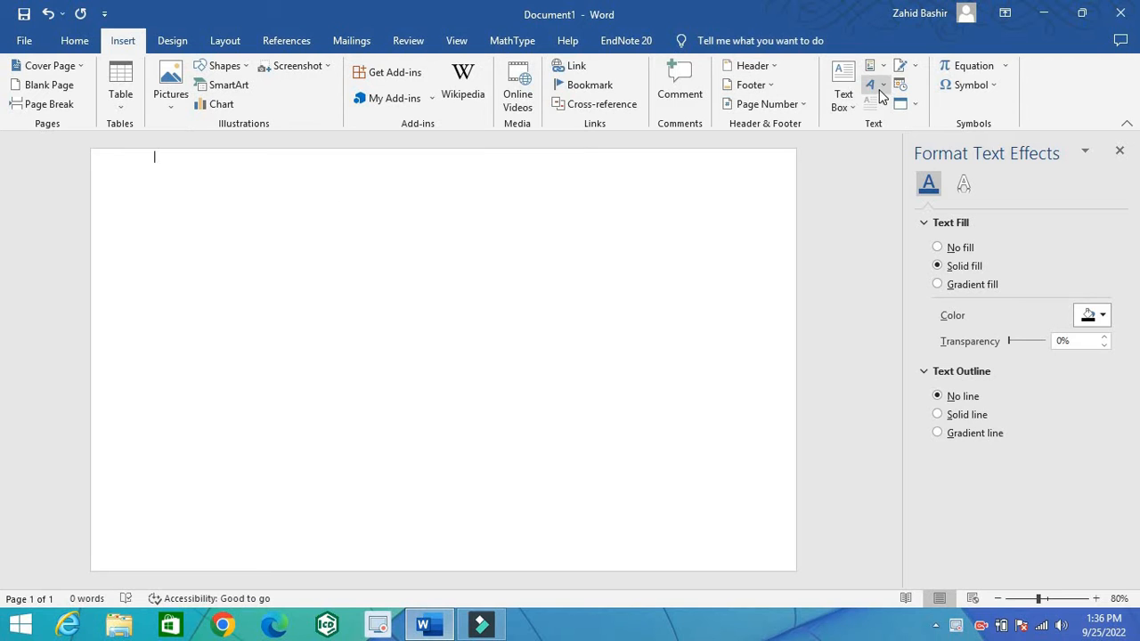
Step: Insert WordArt in a black style with an outline and shadow, containing the text "KYN"
left_click(872, 84)
left_click(886, 214)
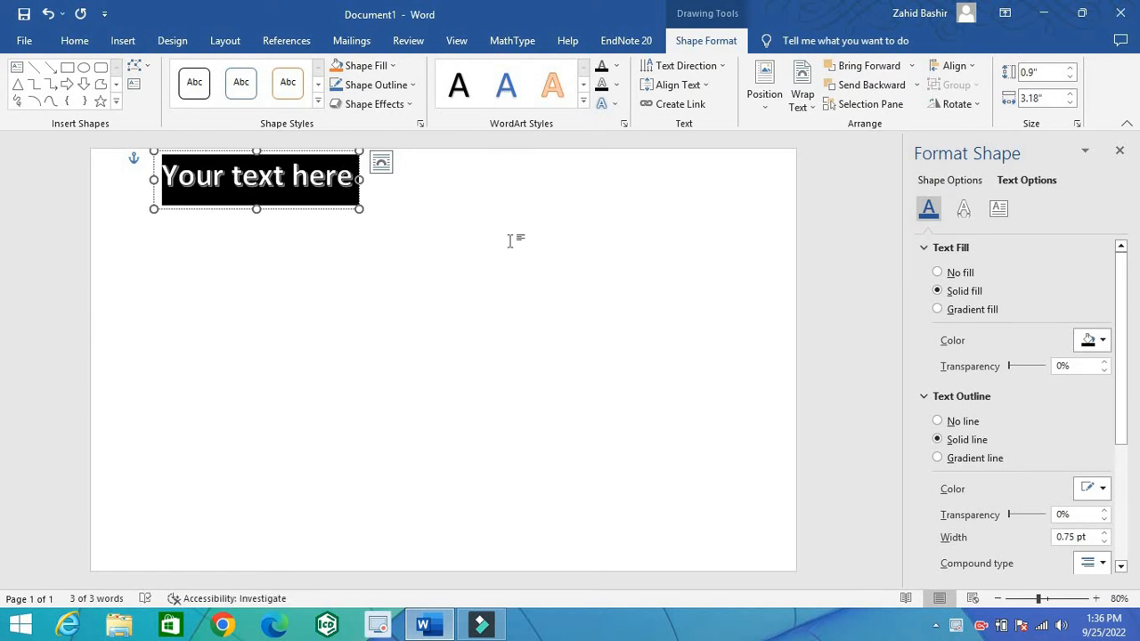
type("KYN")
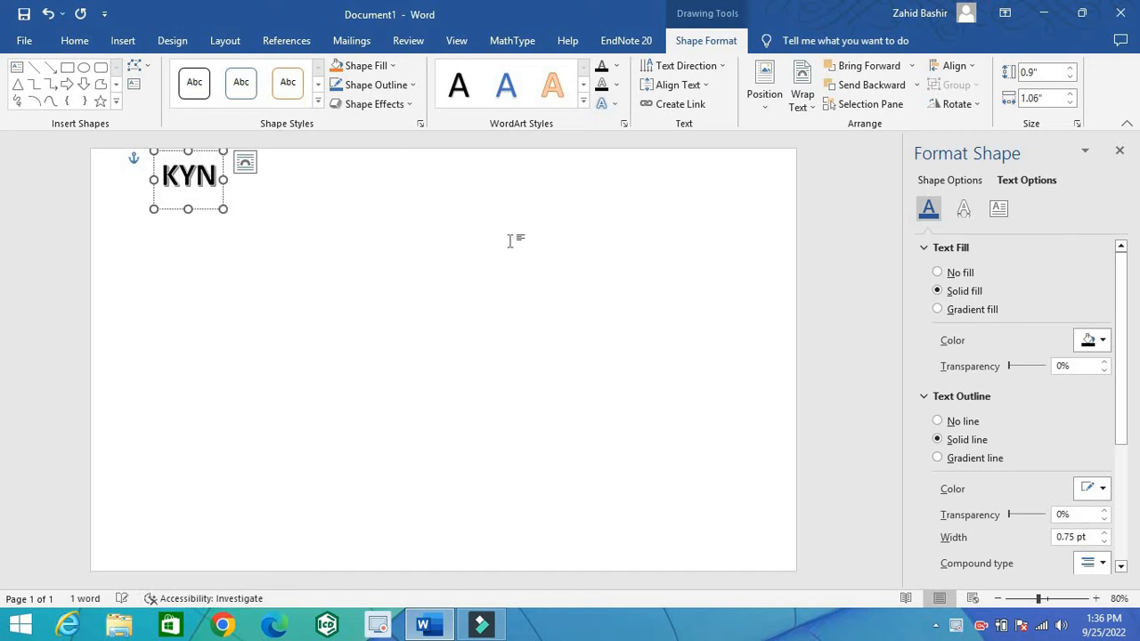
Step: Enlarge all of the KYN WordArt text to font size 200
key("ctrl+a")
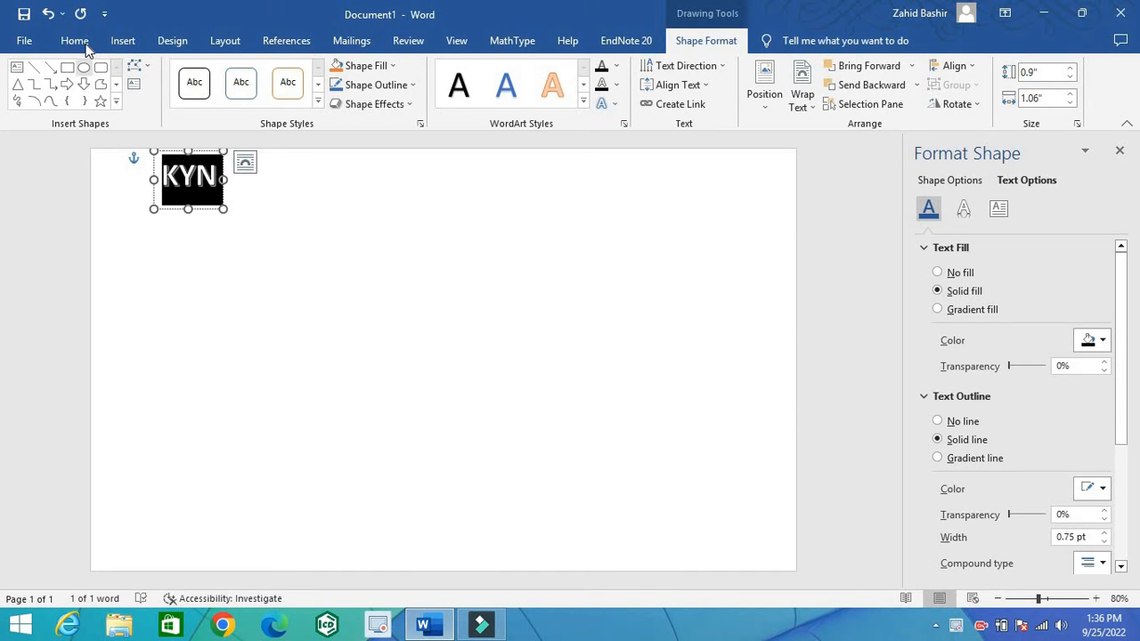
left_click(78, 42)
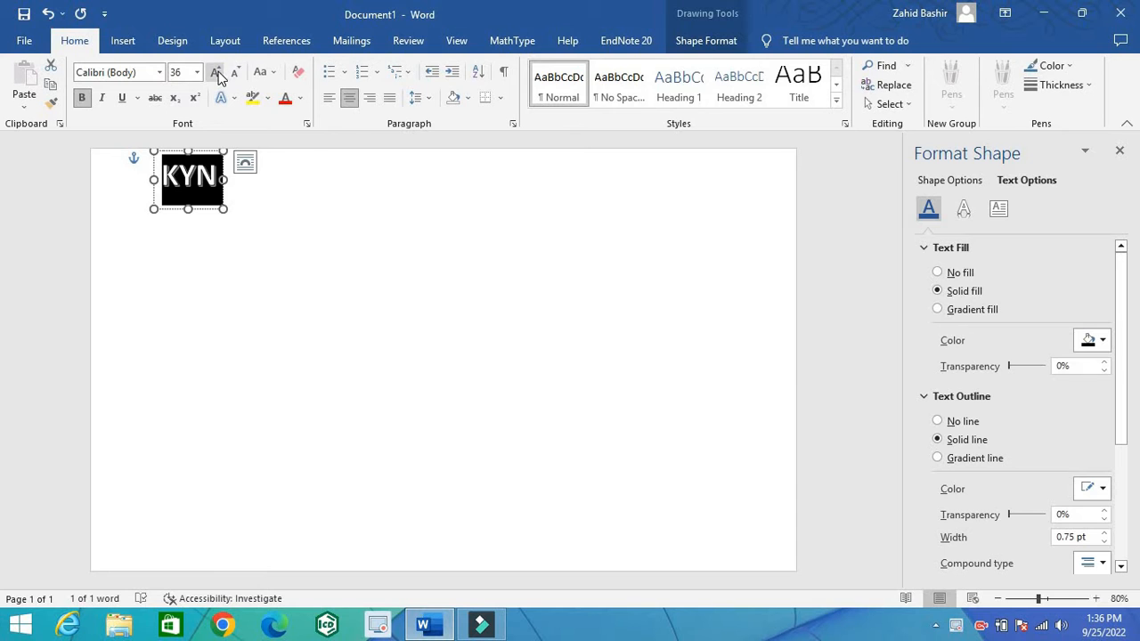
left_click(216, 73)
left_click(217, 73)
left_click(216, 73)
left_click(217, 73)
left_click(216, 73)
left_click(216, 73)
left_click(216, 73)
left_click(217, 73)
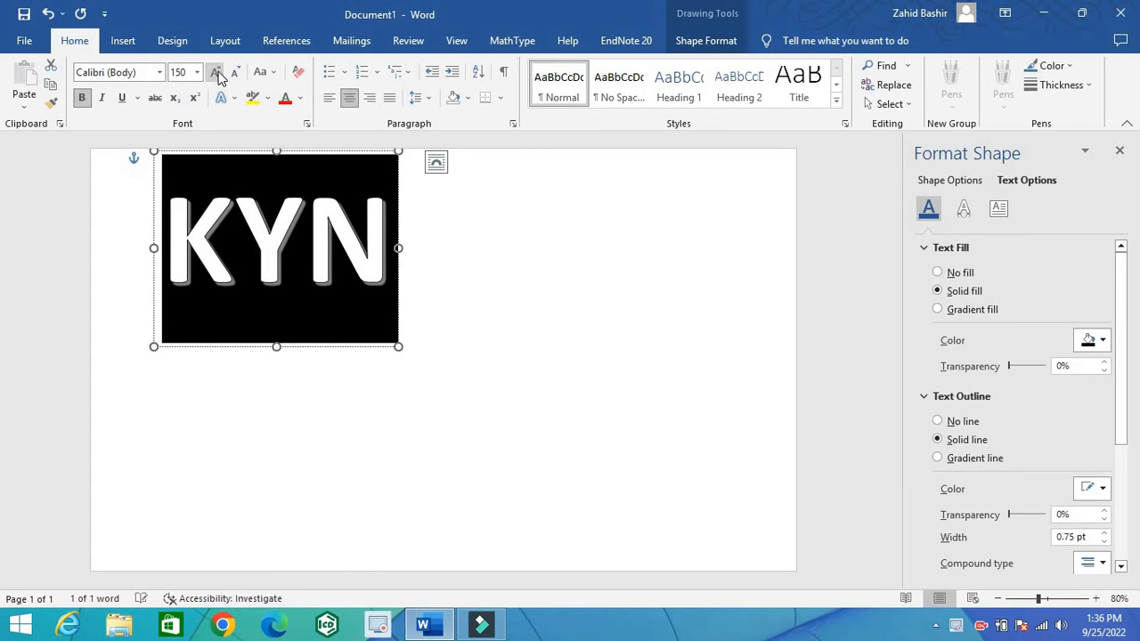
left_click(216, 73)
left_click(216, 73)
left_click(217, 73)
left_click(217, 73)
left_click(217, 73)
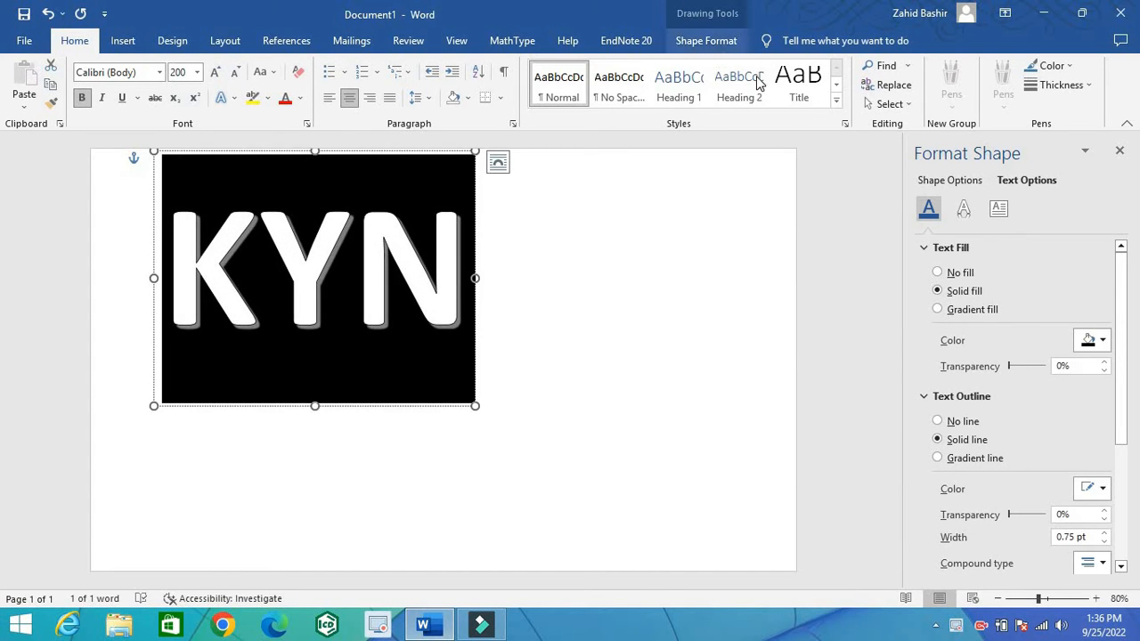
Step: Position the WordArt in the middle centre of the page with text wrapping
left_click(707, 41)
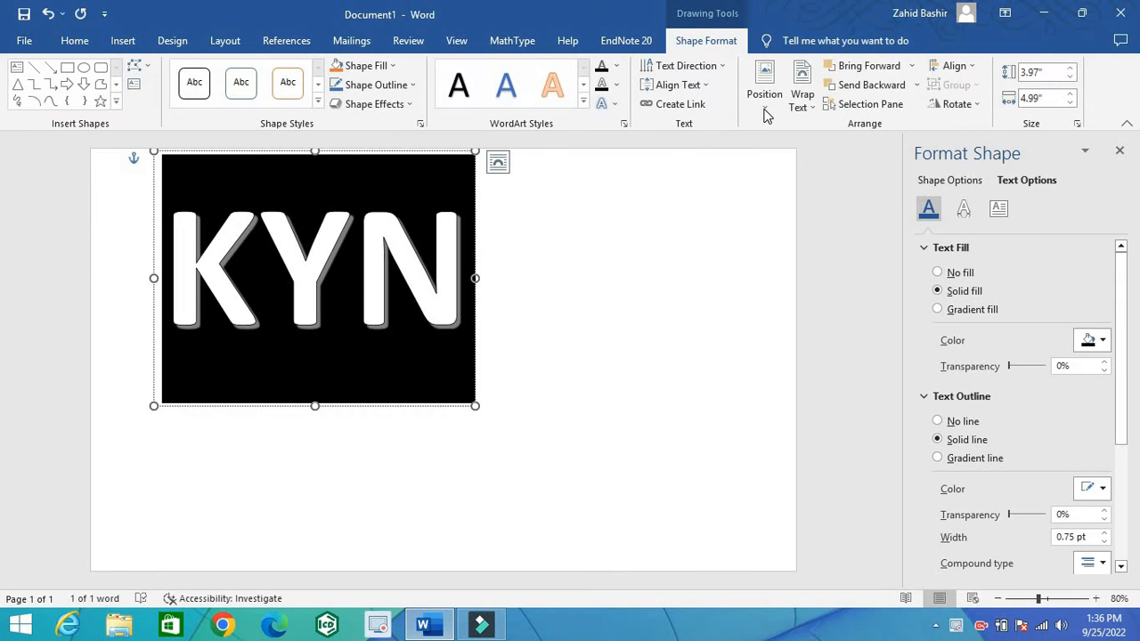
left_click(764, 111)
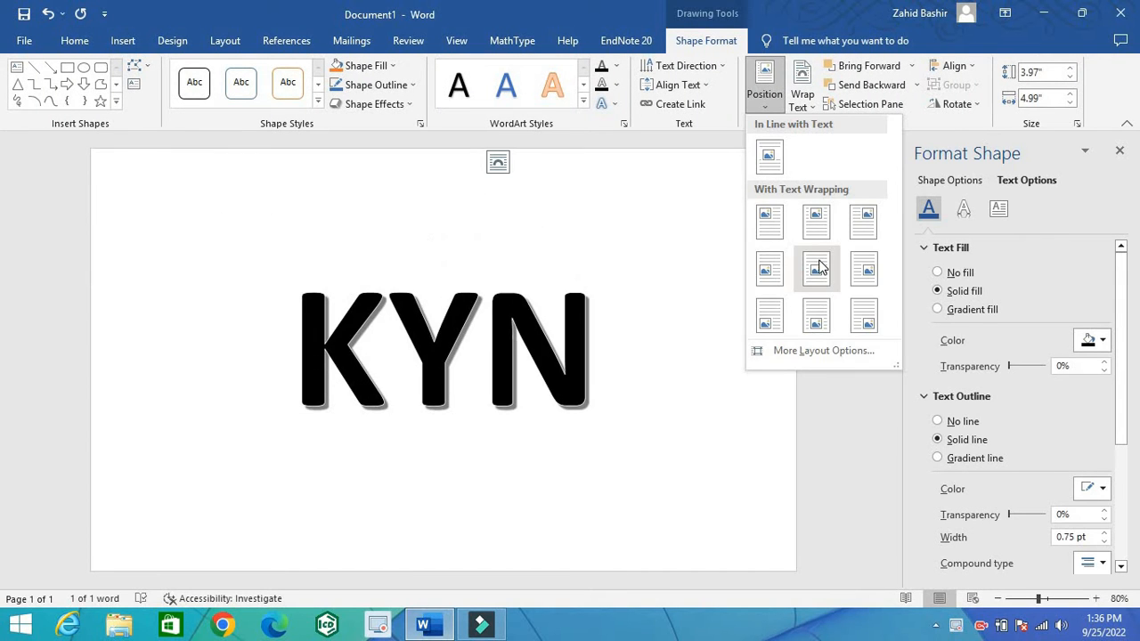
left_click(820, 268)
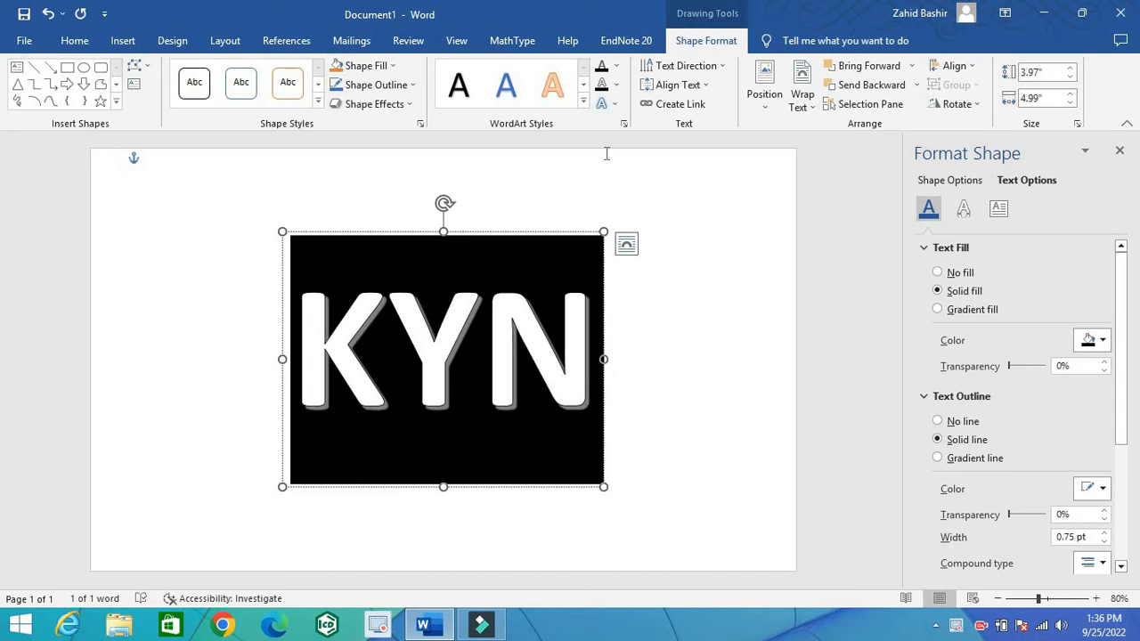
Step: Remove the KYN text's fill by setting it to No fill
left_click(616, 67)
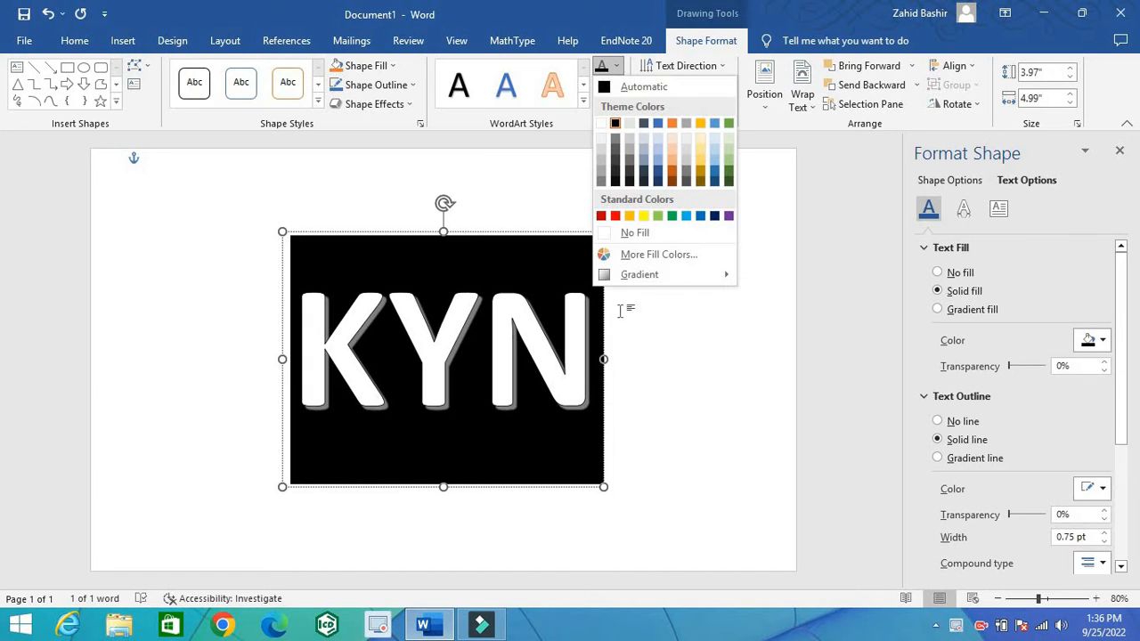
mouse_move(632, 281)
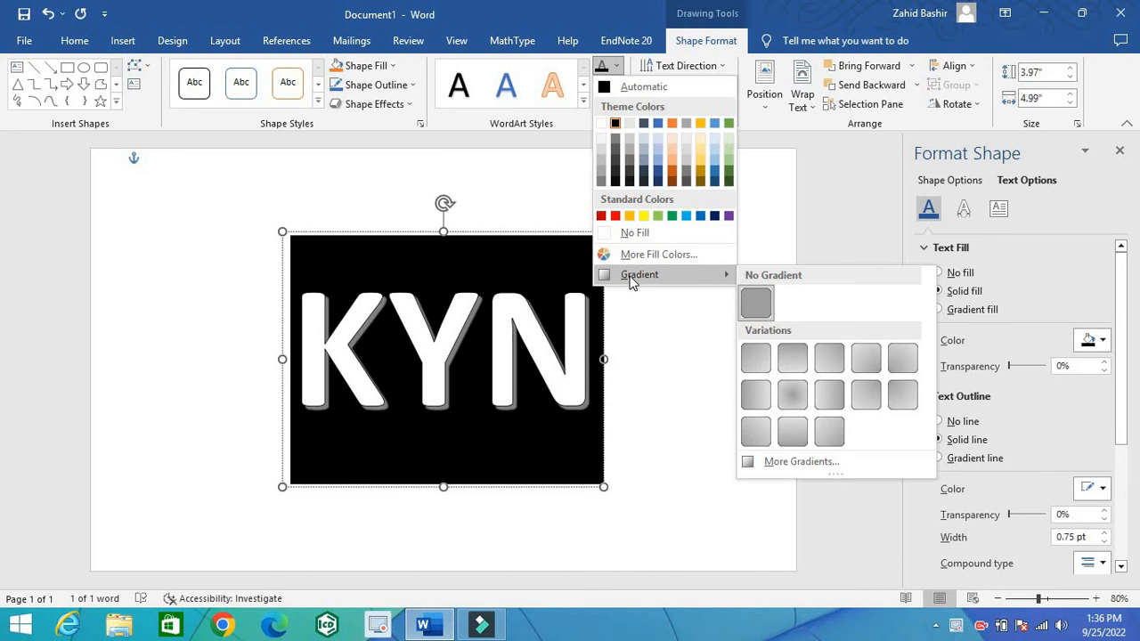
left_click(786, 462)
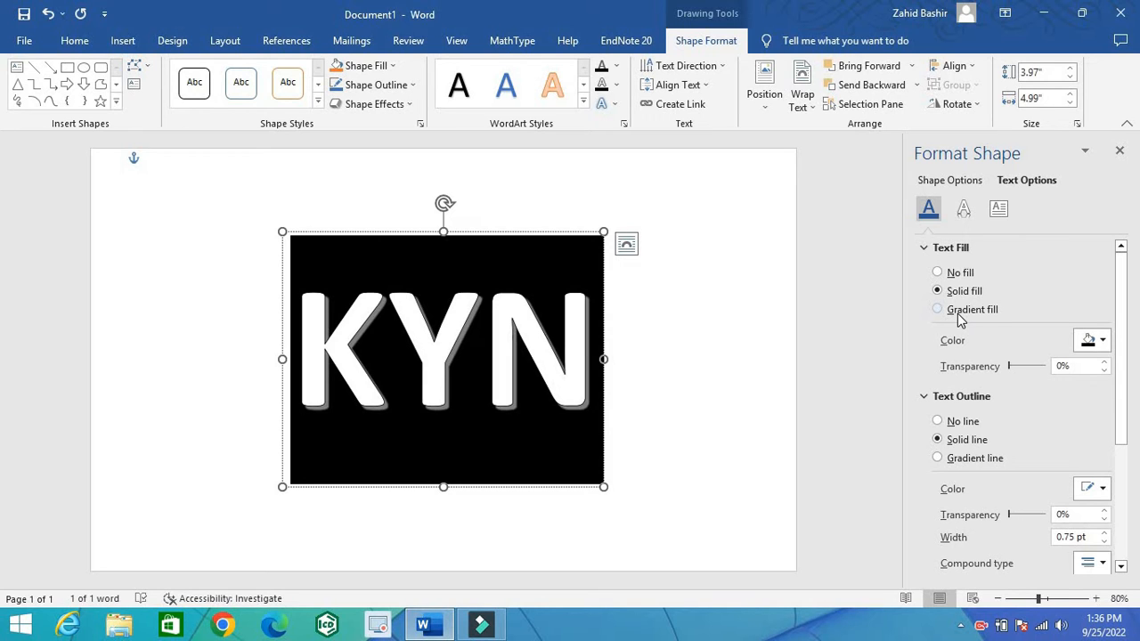
left_click(937, 274)
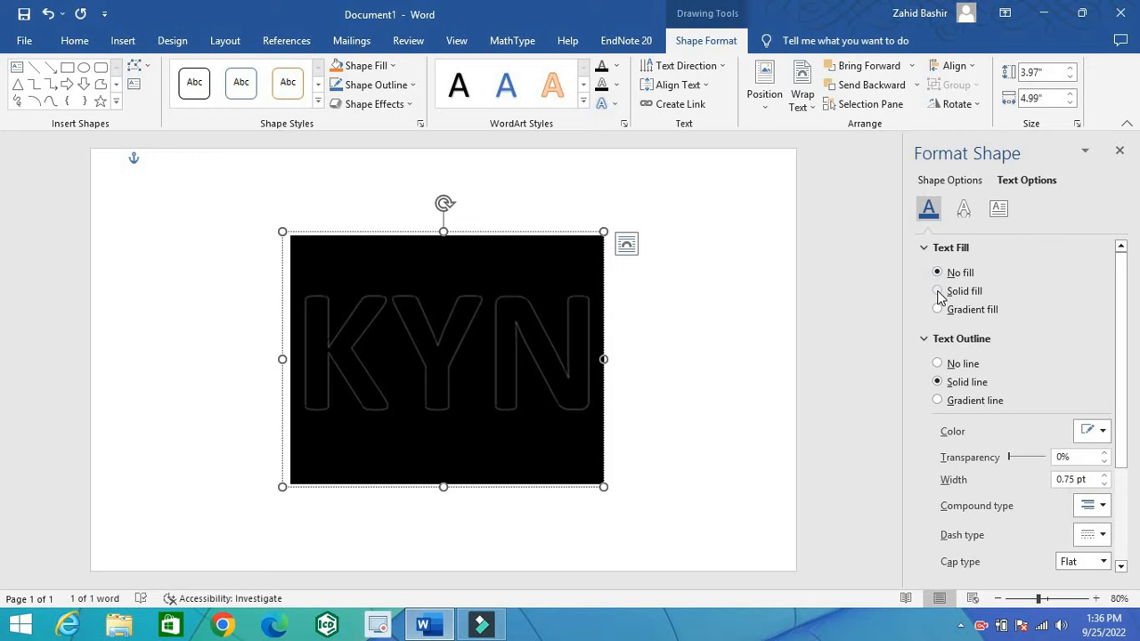
left_click(938, 291)
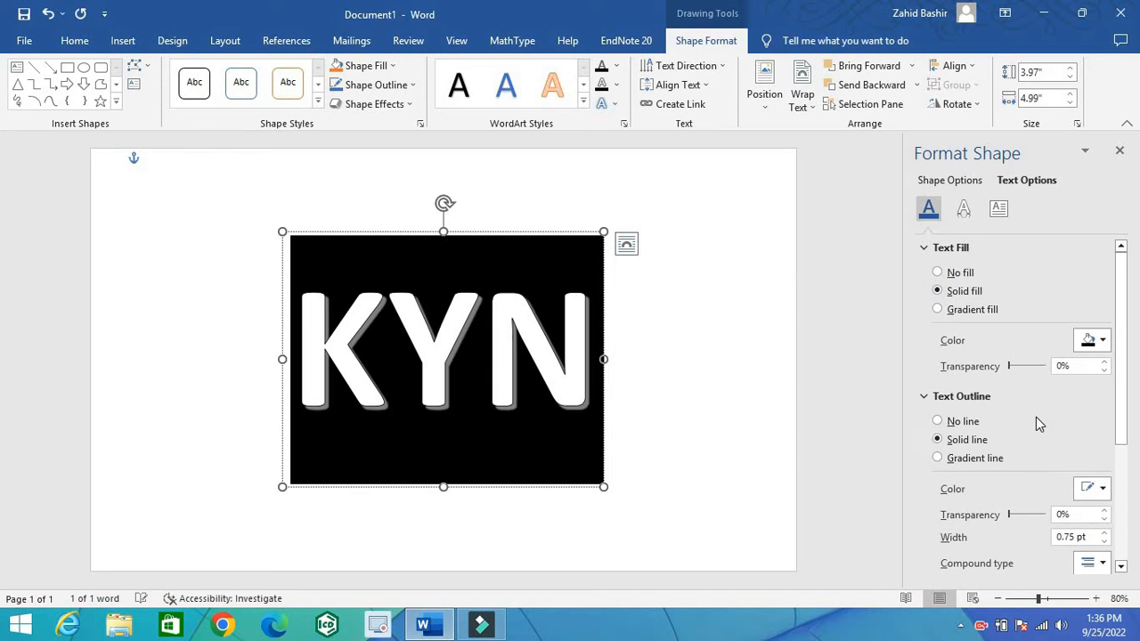
left_click(1103, 343)
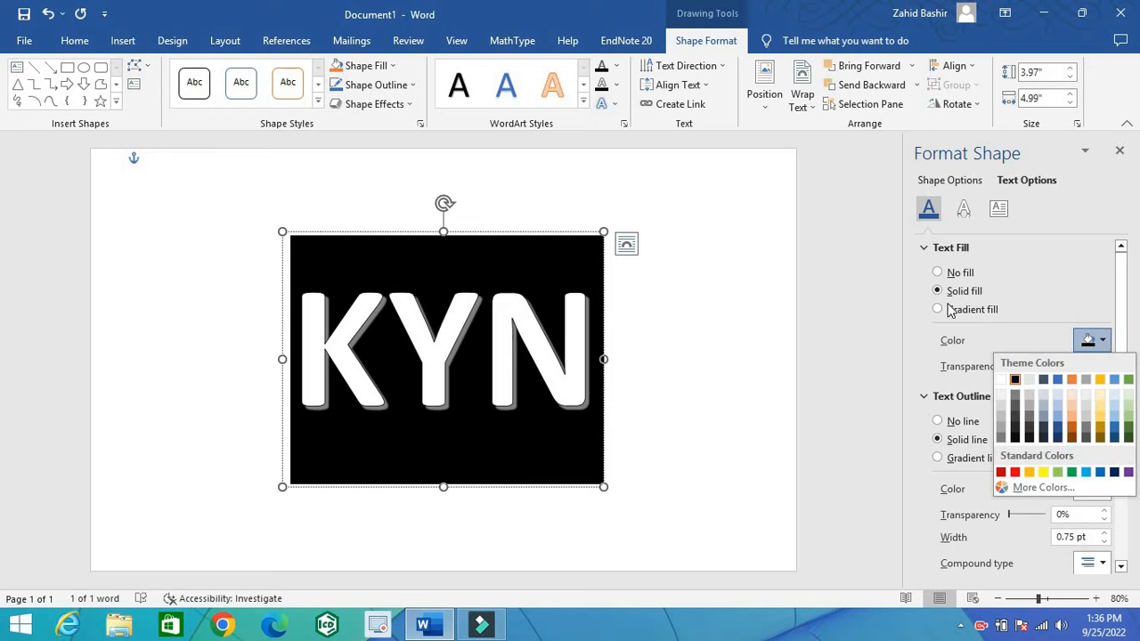
left_click(938, 273)
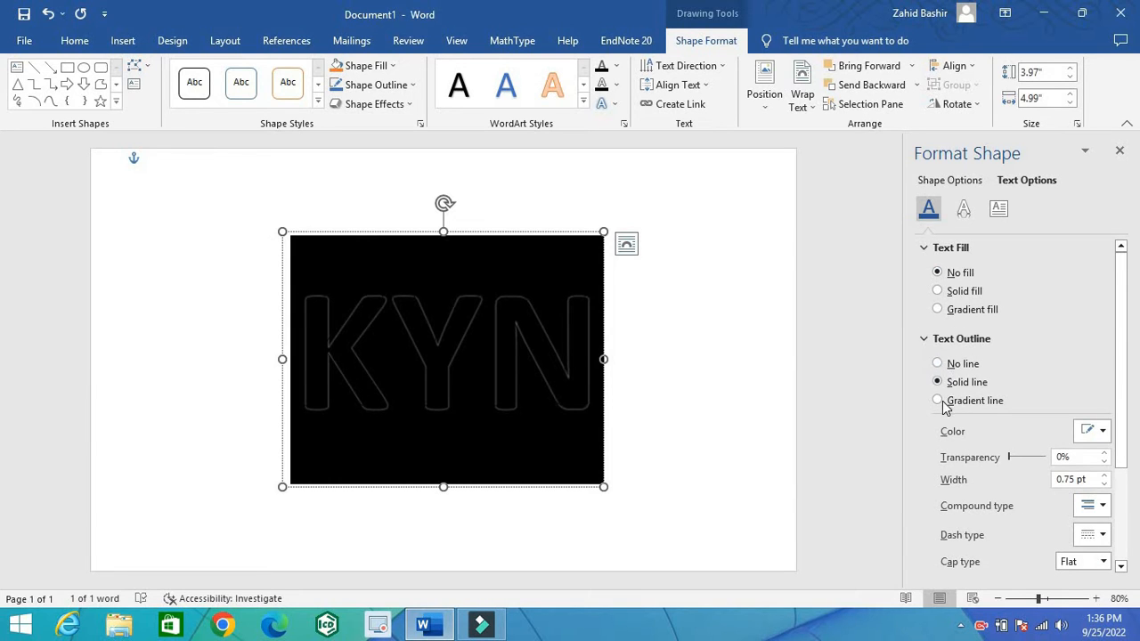
Step: Change the text outline to a gradient line and colour its first gradient stop standard red
left_click(938, 401)
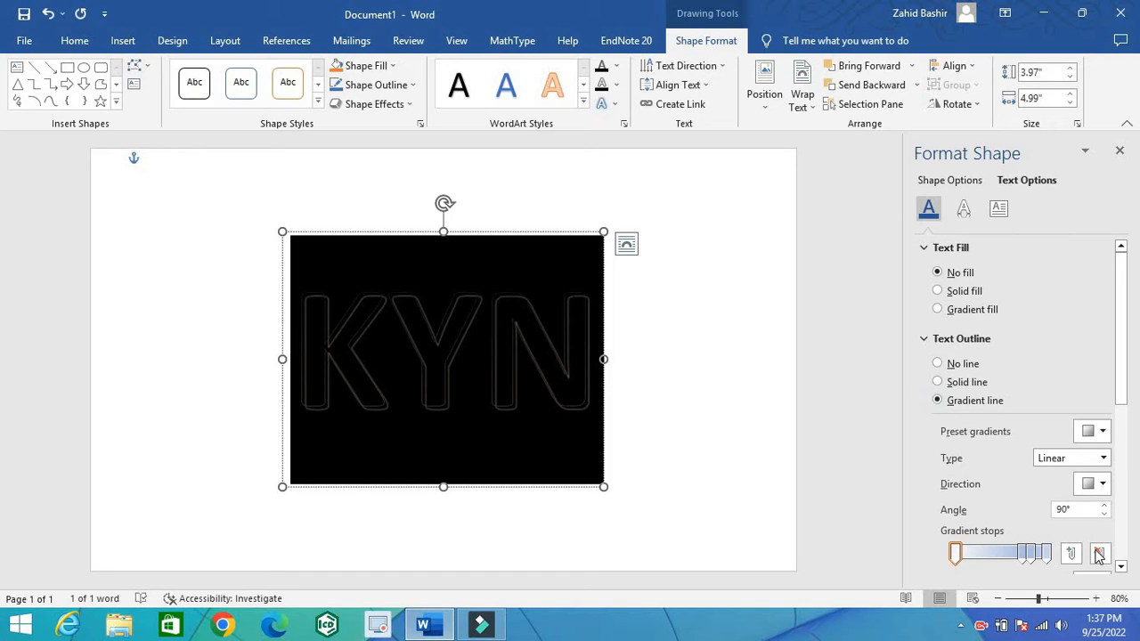
left_click(1121, 568)
scroll(1122, 568, "down", 4)
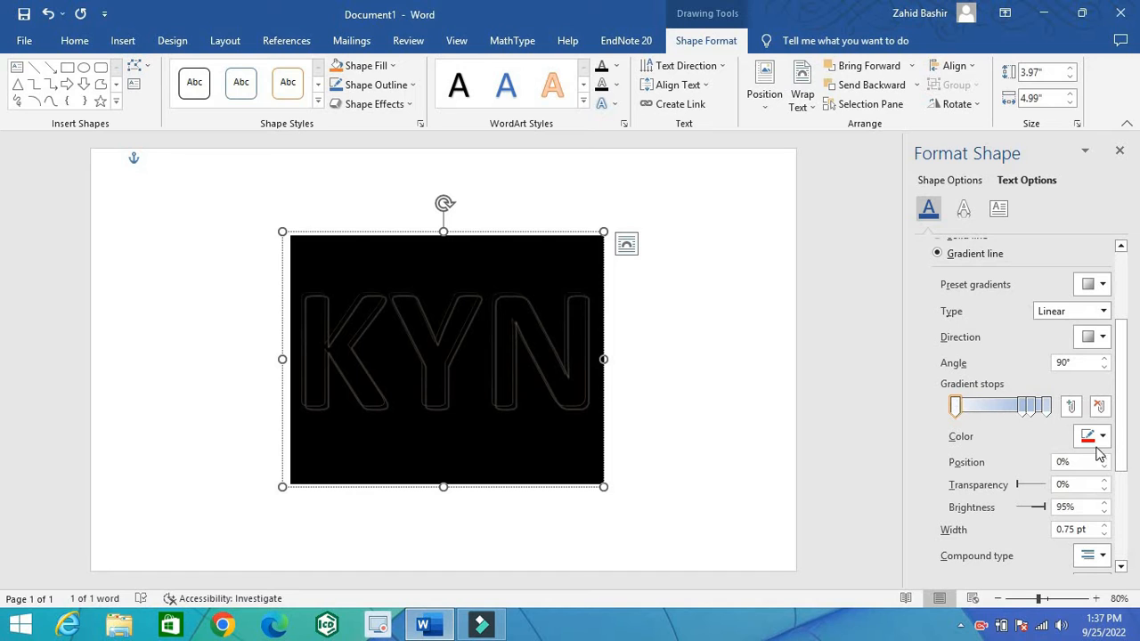
left_click(1102, 436)
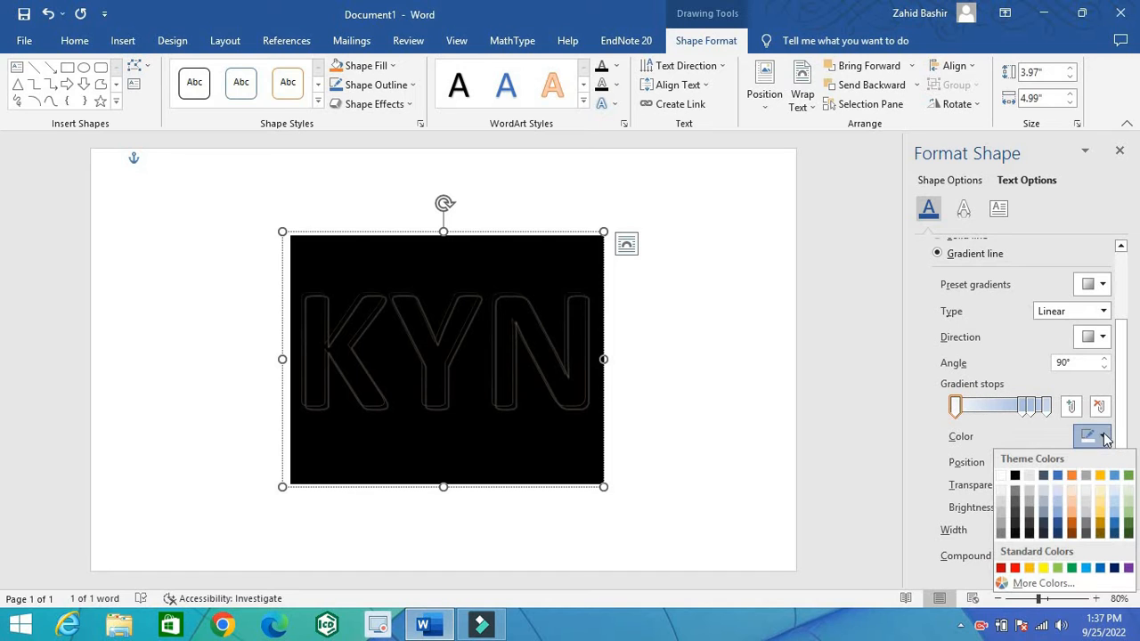
left_click(1016, 568)
Step: Move the outline's second gradient stop to 35% and colour it standard red
left_click_drag(1025, 408, 987, 408)
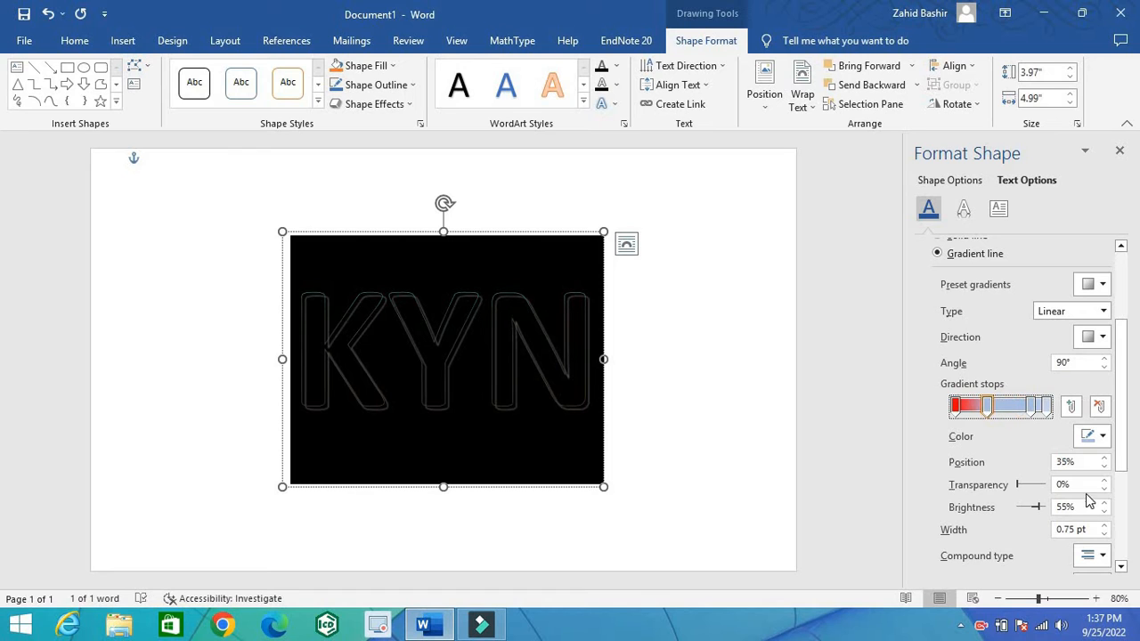
left_click(1091, 437)
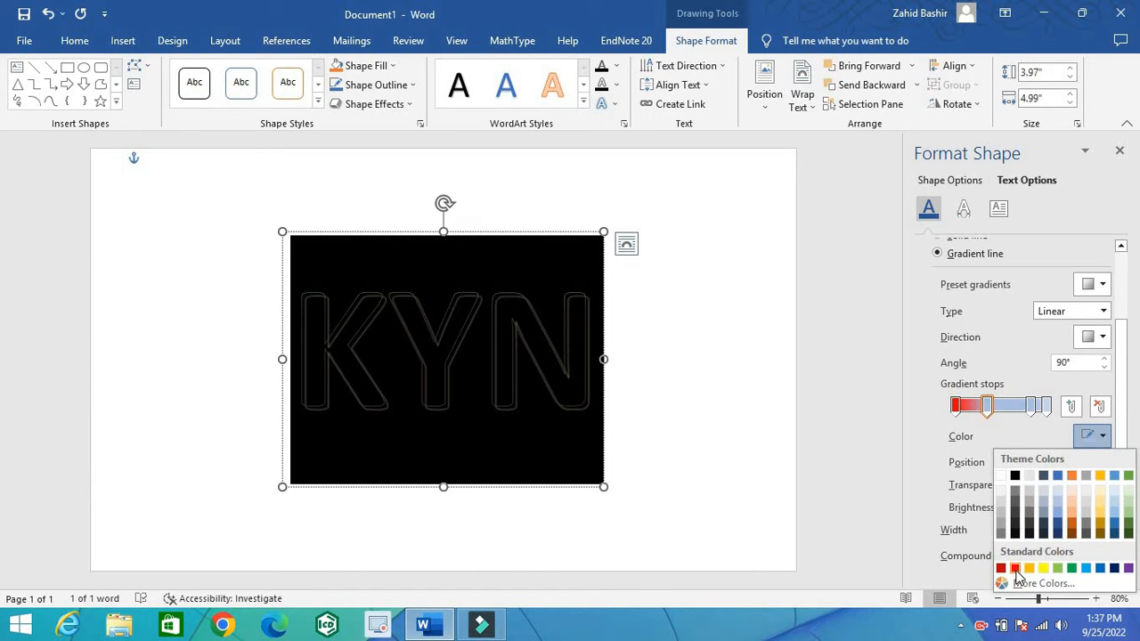
left_click(1015, 567)
Step: Colour the outline's last two gradient stops, at 100% and 83%, black
left_click(1046, 408)
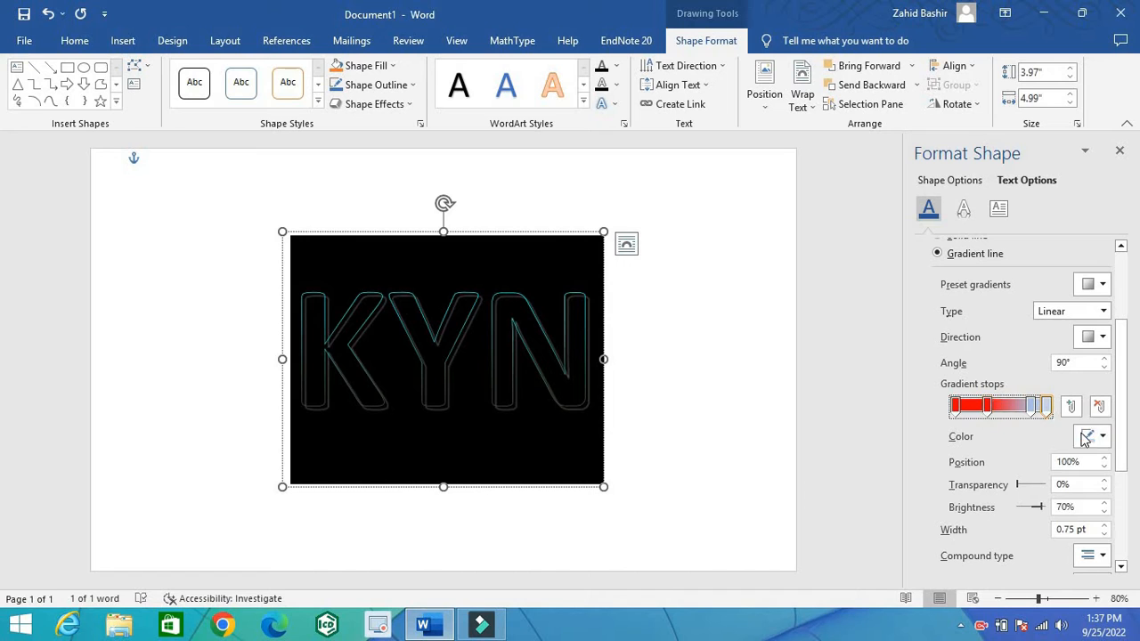
left_click(1103, 436)
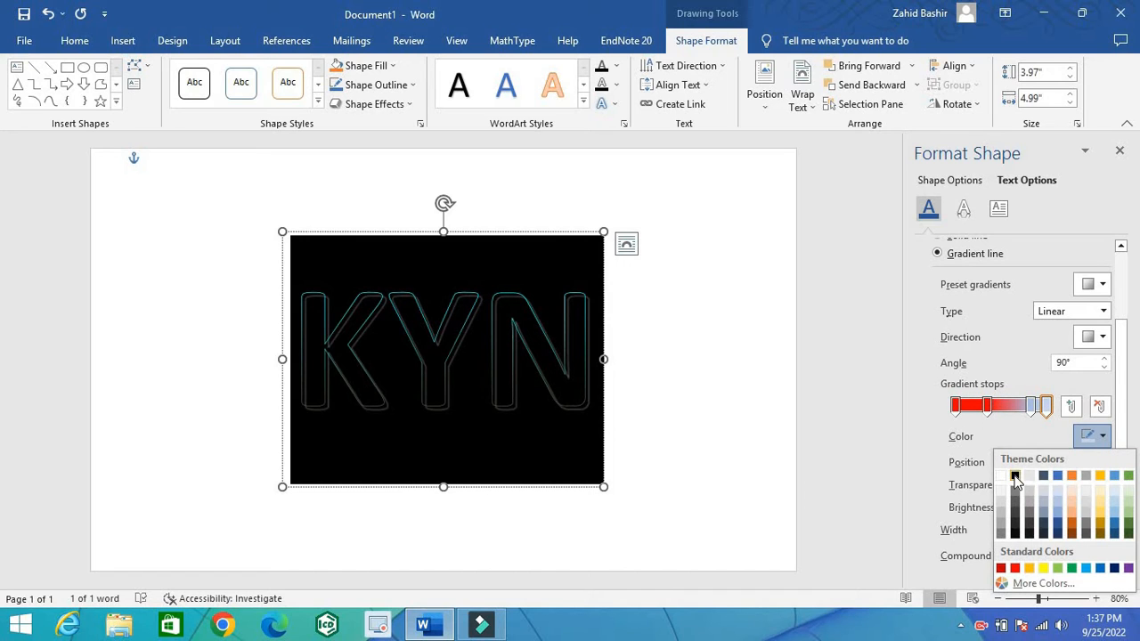
left_click(1016, 477)
left_click(1032, 407)
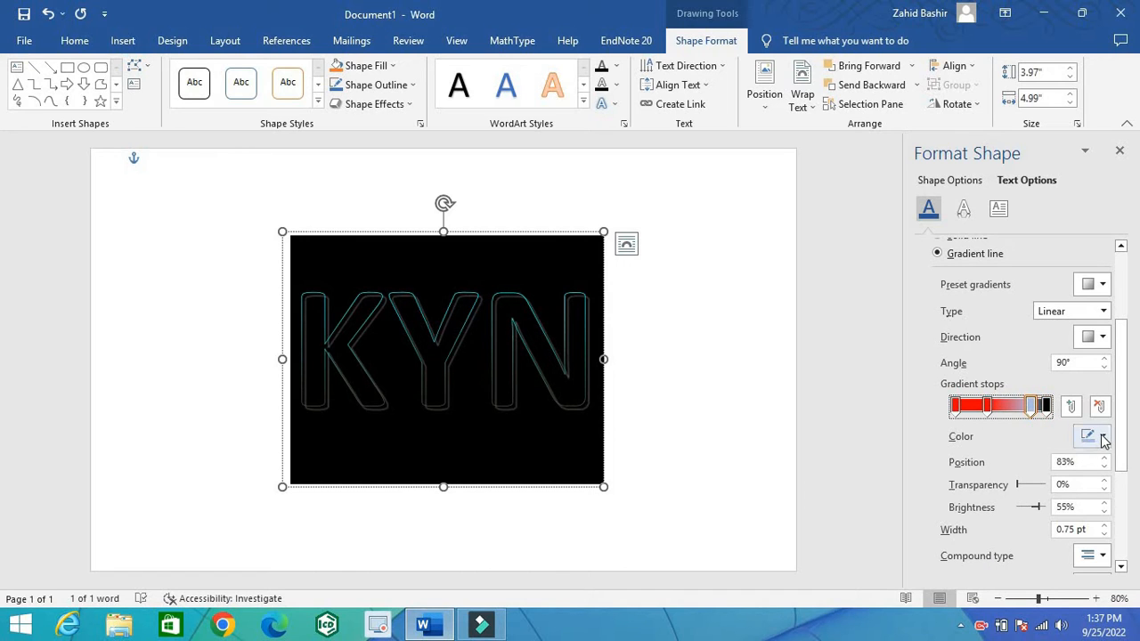
left_click(1103, 437)
left_click(1015, 477)
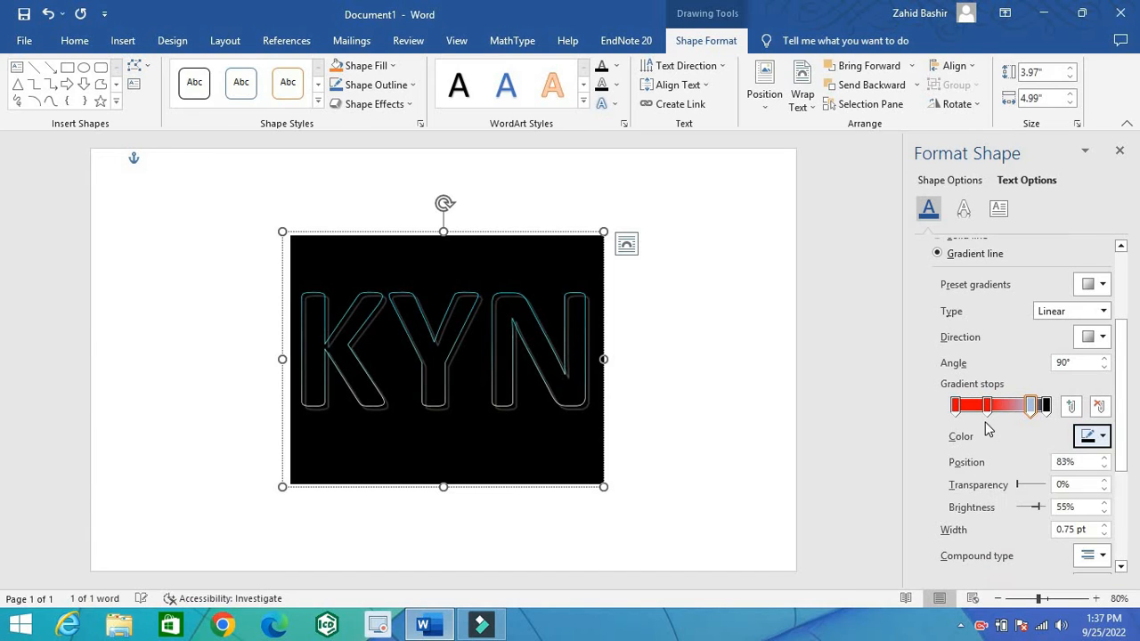
Step: Move the second red gradient stop to 28% and raise its brightness to 80%
left_click_drag(1030, 407, 984, 416)
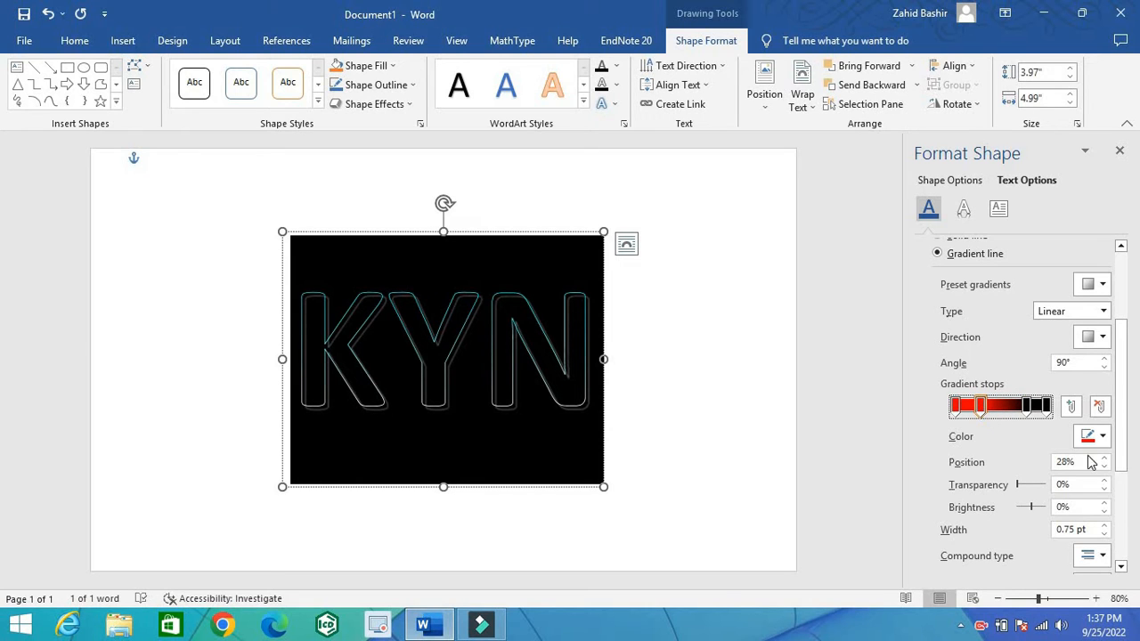
left_click(1122, 568)
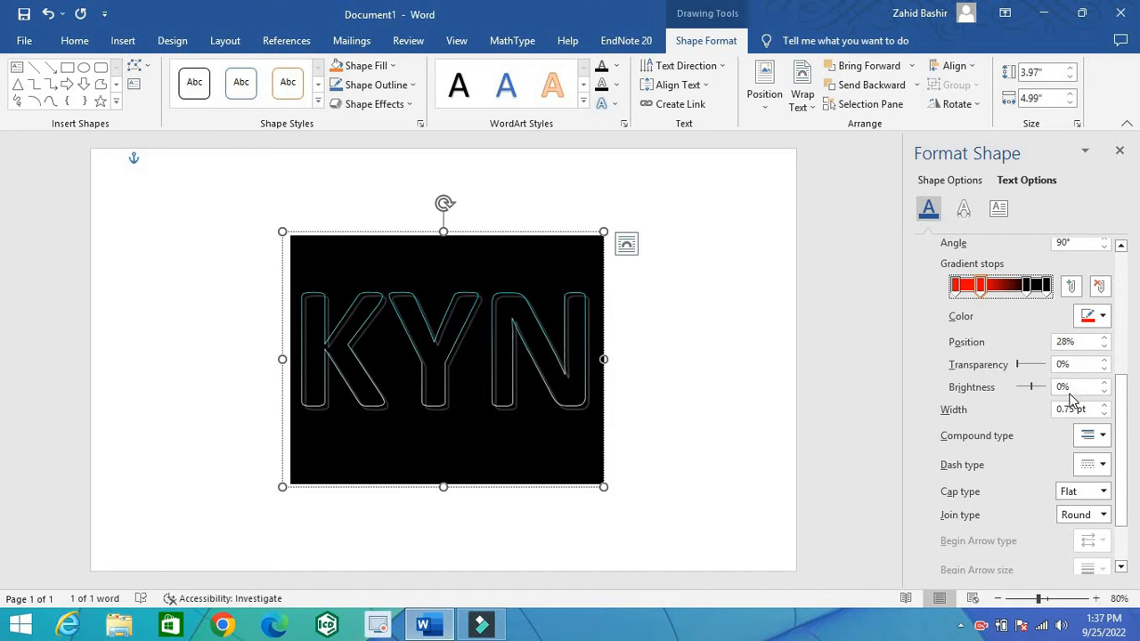
left_click(1106, 383)
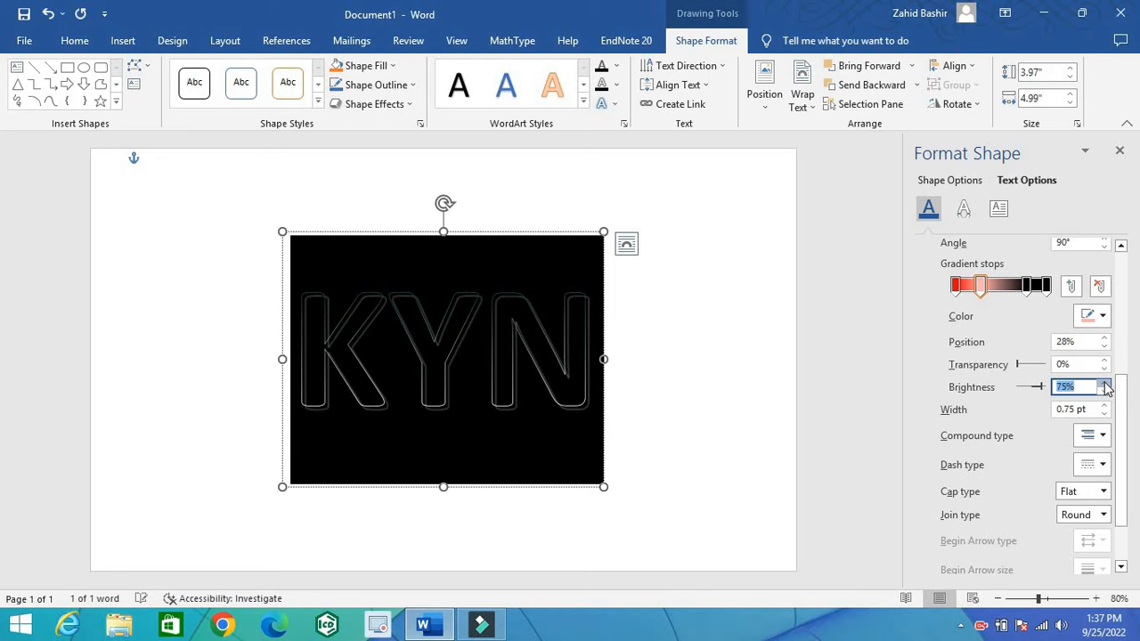
Step: Increase the text outline width to 8.75 pt
left_click(1106, 407)
left_click(1105, 407)
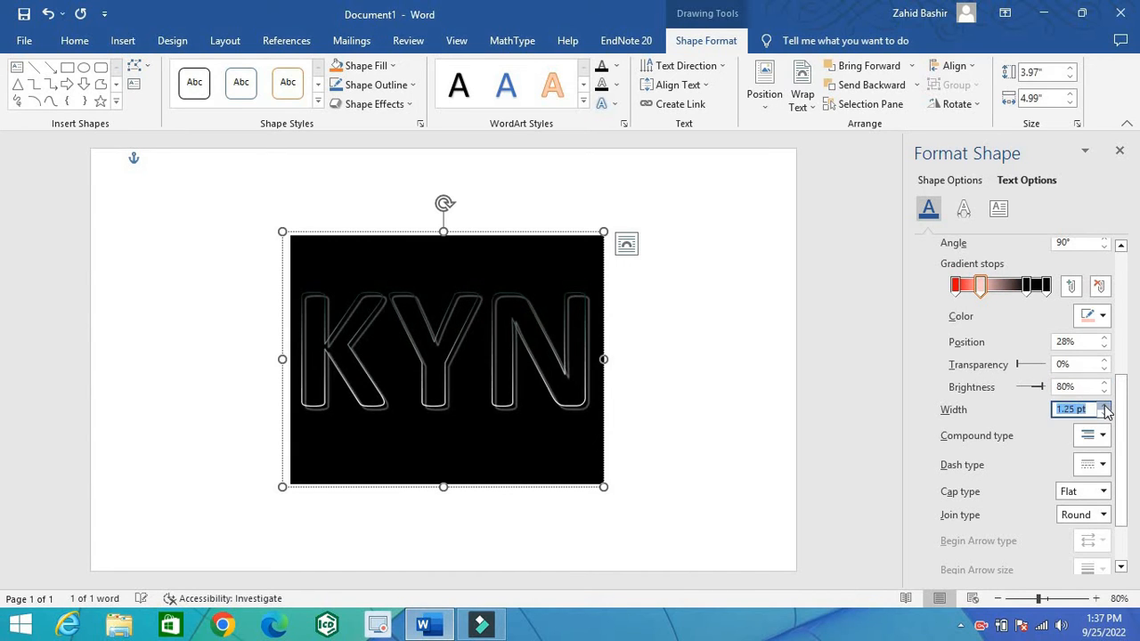
left_click(1105, 407)
left_click(1105, 407)
left_click(1105, 407)
left_click(1106, 407)
left_click(1106, 407)
left_click(1106, 407)
left_click(1105, 407)
left_click(1106, 408)
left_click(1105, 407)
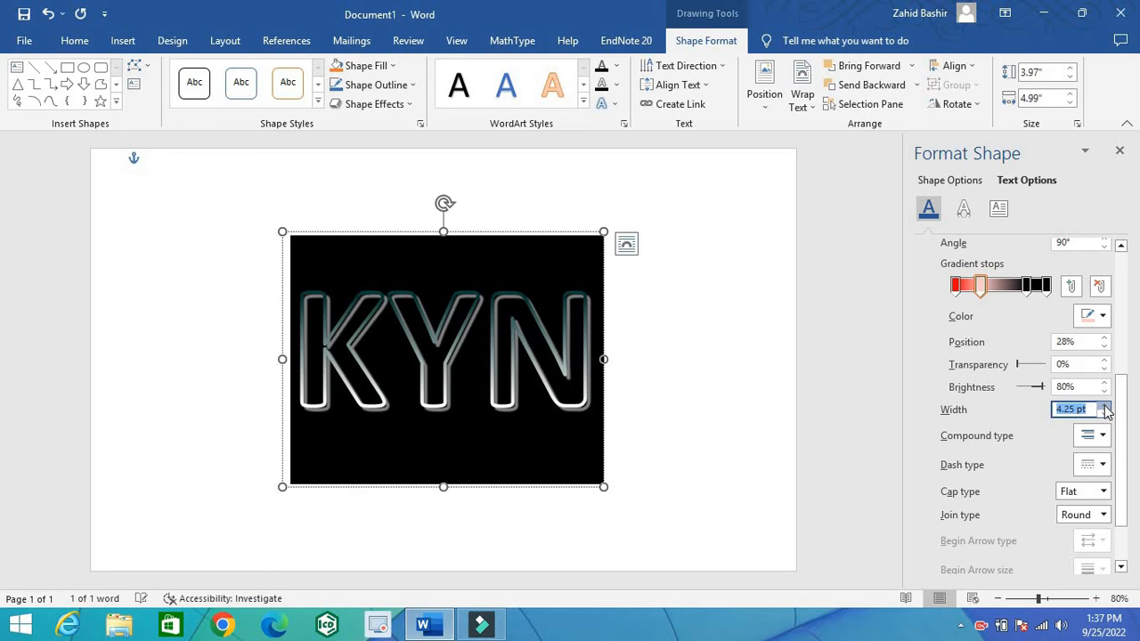
left_click(1105, 407)
left_click(1105, 407)
left_click(1106, 407)
left_click(1106, 407)
left_click(1105, 407)
left_click(1106, 407)
left_click(1106, 407)
left_click(1105, 407)
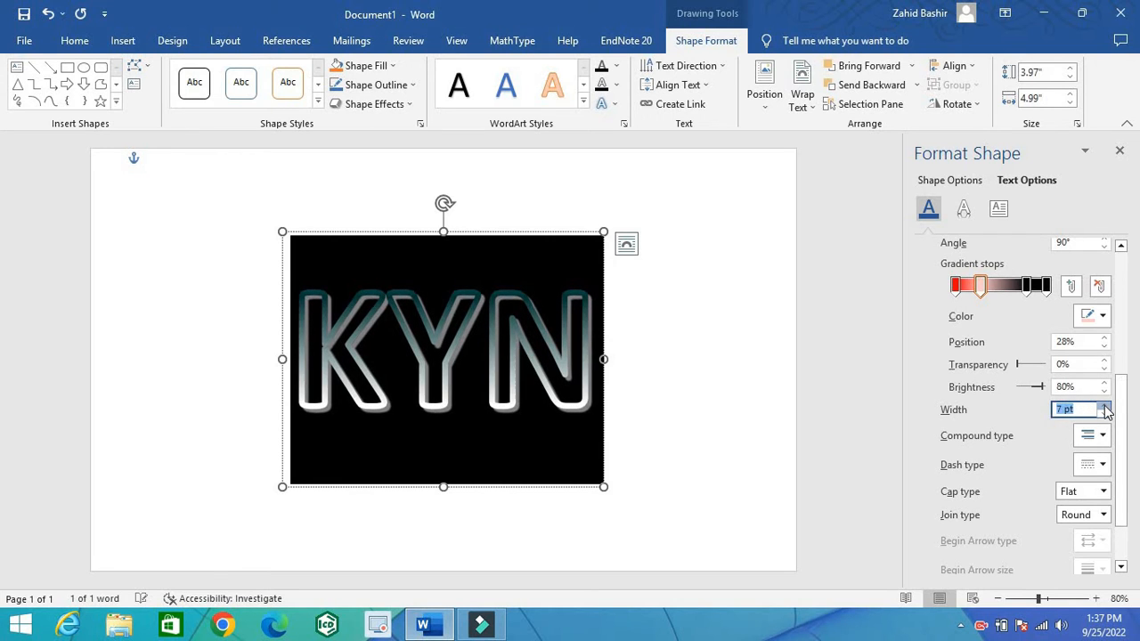
left_click(1105, 407)
left_click(1106, 407)
left_click(1105, 407)
left_click(1105, 407)
left_click(1105, 407)
left_click(1105, 407)
left_click(1105, 407)
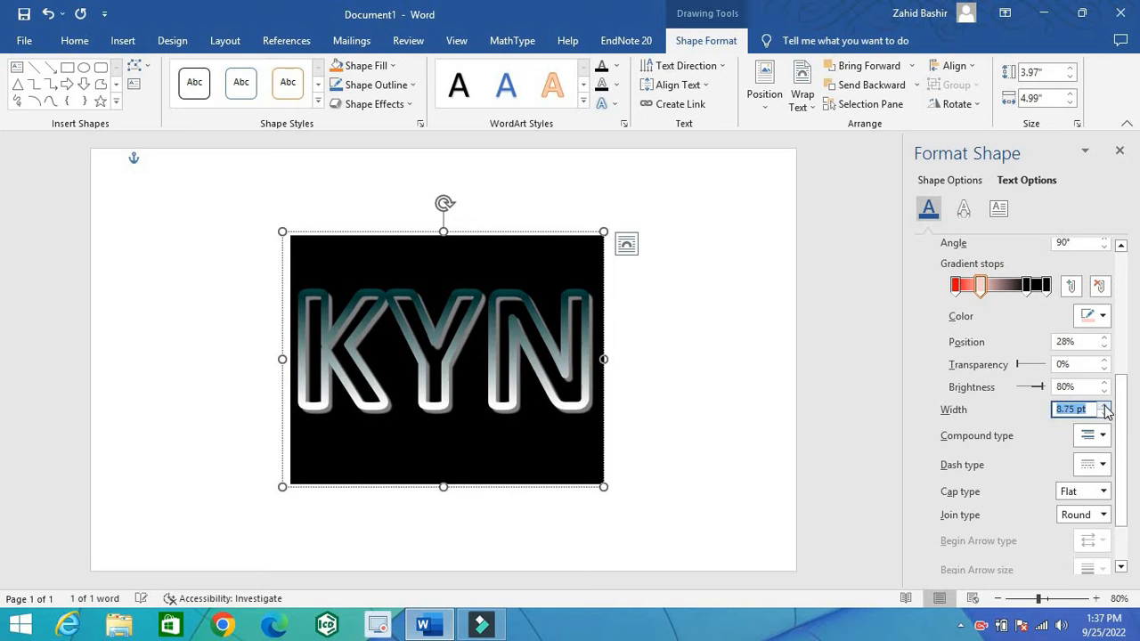
Step: Give the text outline the triple-line compound type and set its width to 9 pt
left_click(1103, 436)
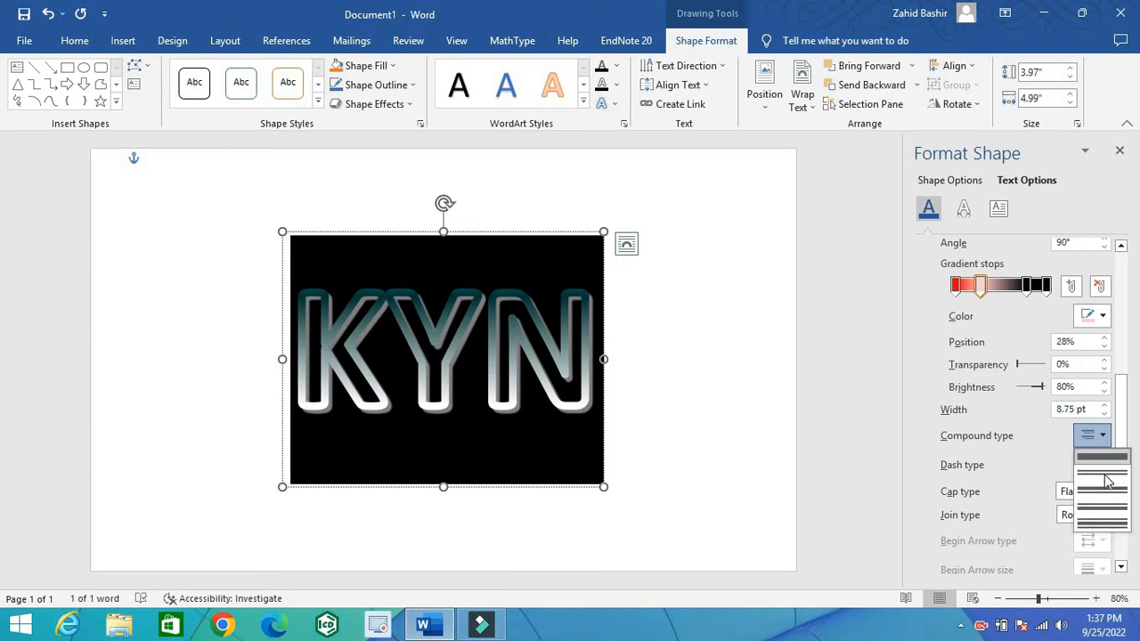
left_click(1105, 525)
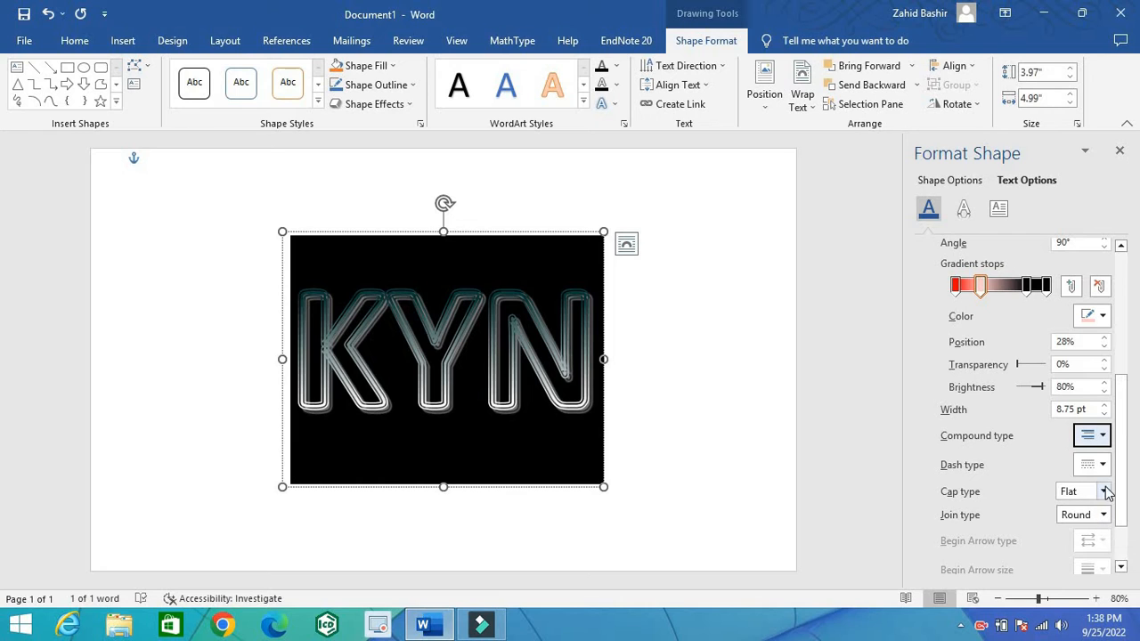
left_click(1104, 406)
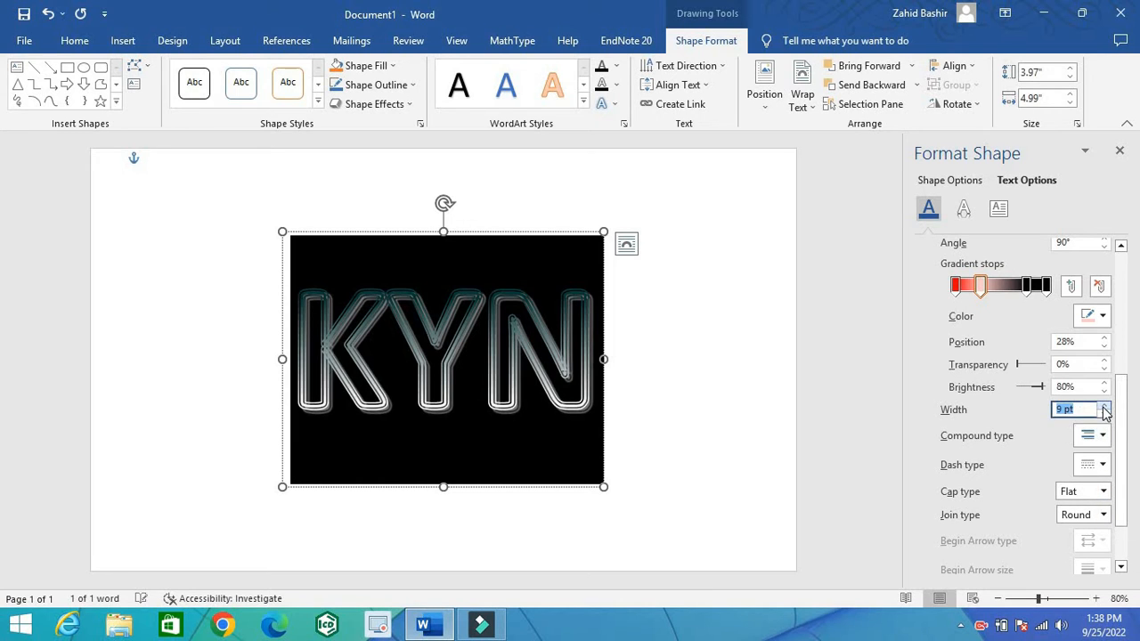
Step: Increase the text outline width to 10.25 pt
left_click(1105, 405)
left_click(1105, 405)
left_click(1105, 405)
left_click(1104, 406)
left_click(1105, 405)
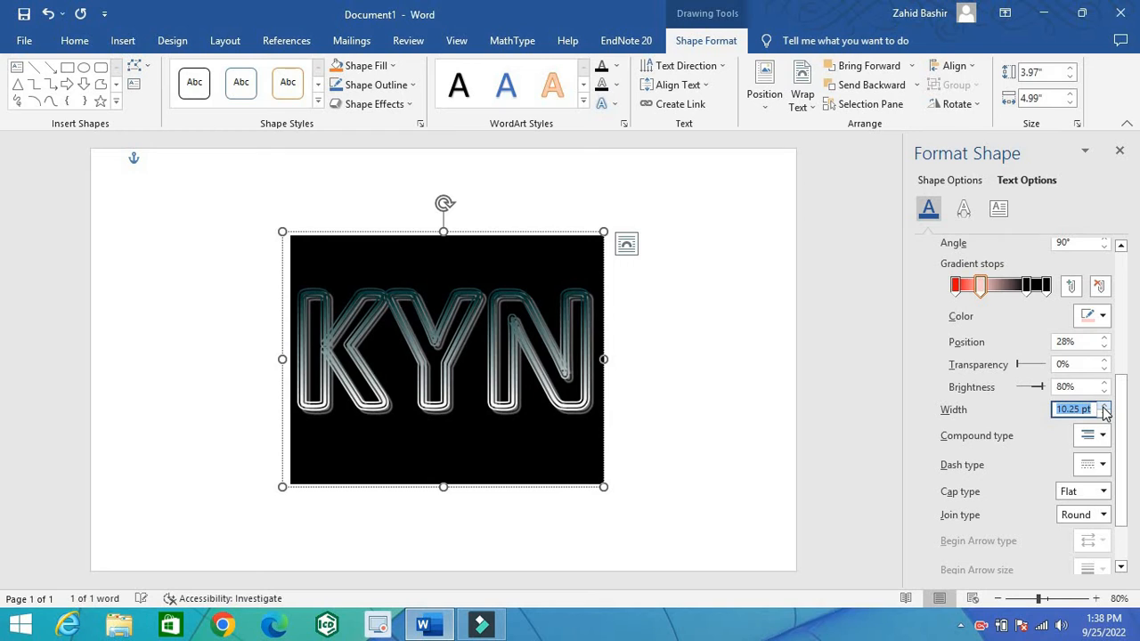
Step: Restore the outline's second gradient stop to plain red, and move the third stop to 54% with 39% brightness
left_click(980, 286)
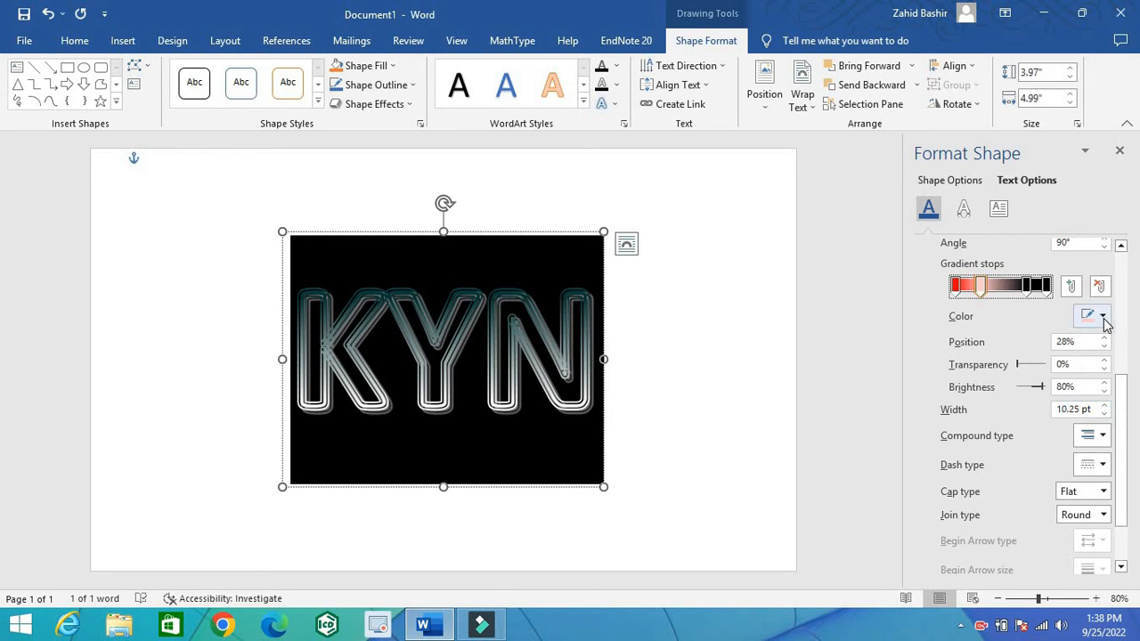
left_click(1104, 318)
left_click(1016, 449)
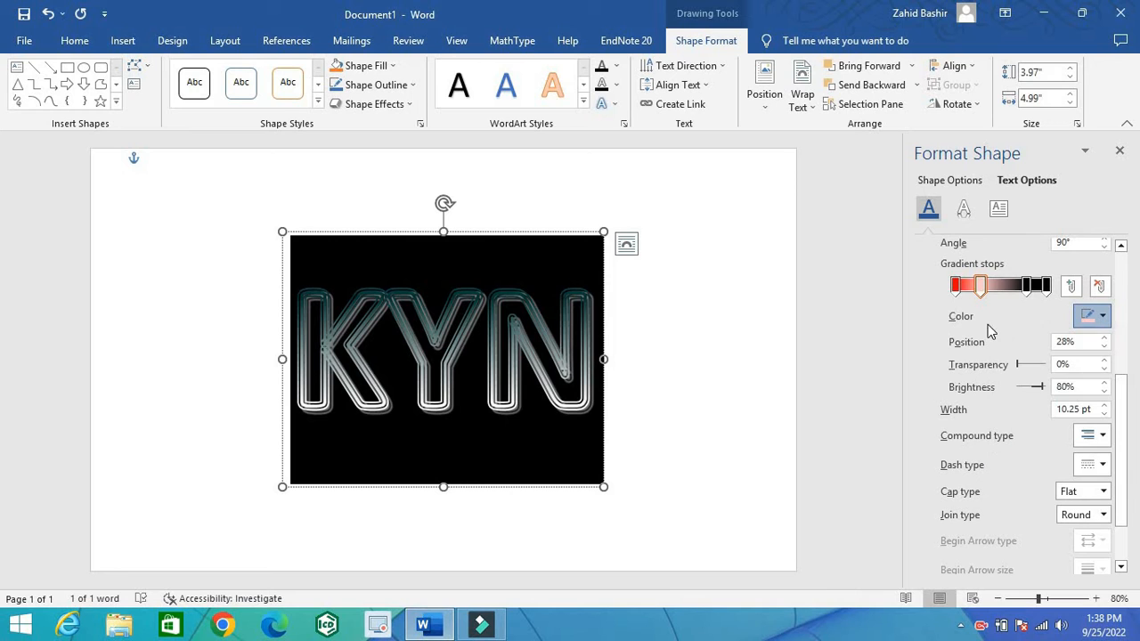
mouse_move(987, 294)
left_mouse_down()
mouse_move(963, 293)
mouse_move(1033, 289)
mouse_move(992, 294)
mouse_move(1005, 294)
left_mouse_up()
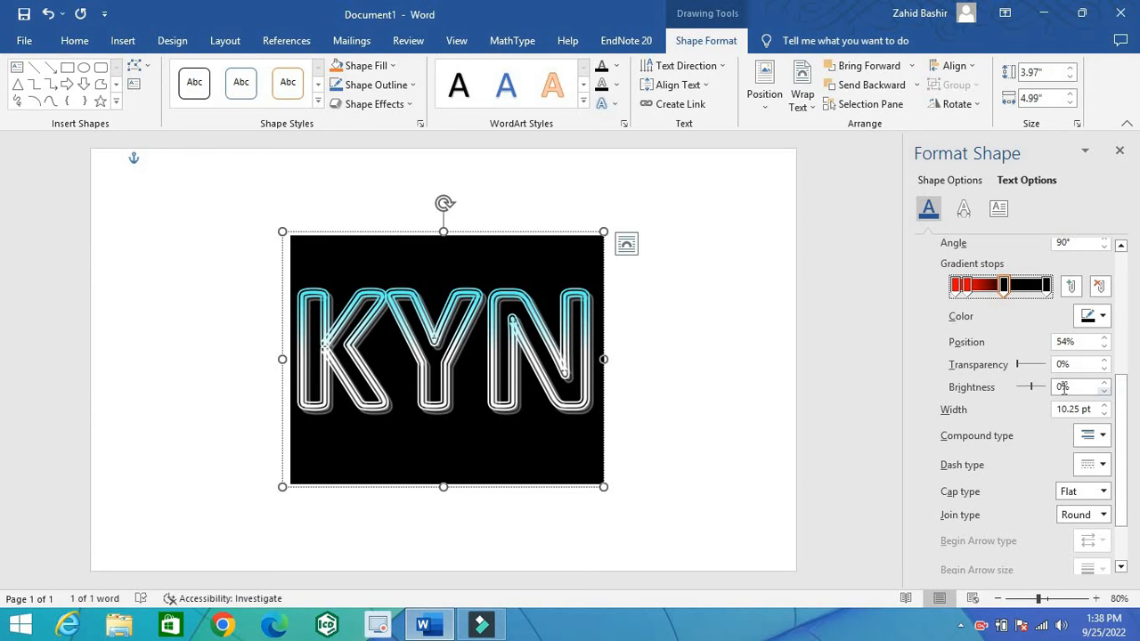
left_click_drag(1030, 393, 1027, 389)
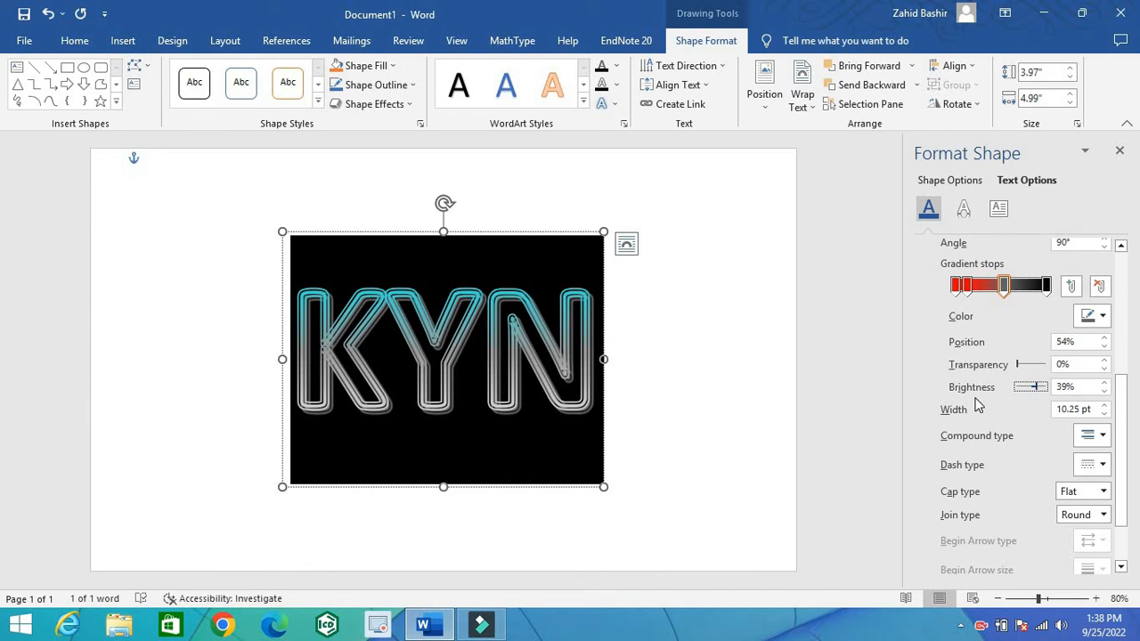
left_click(844, 376)
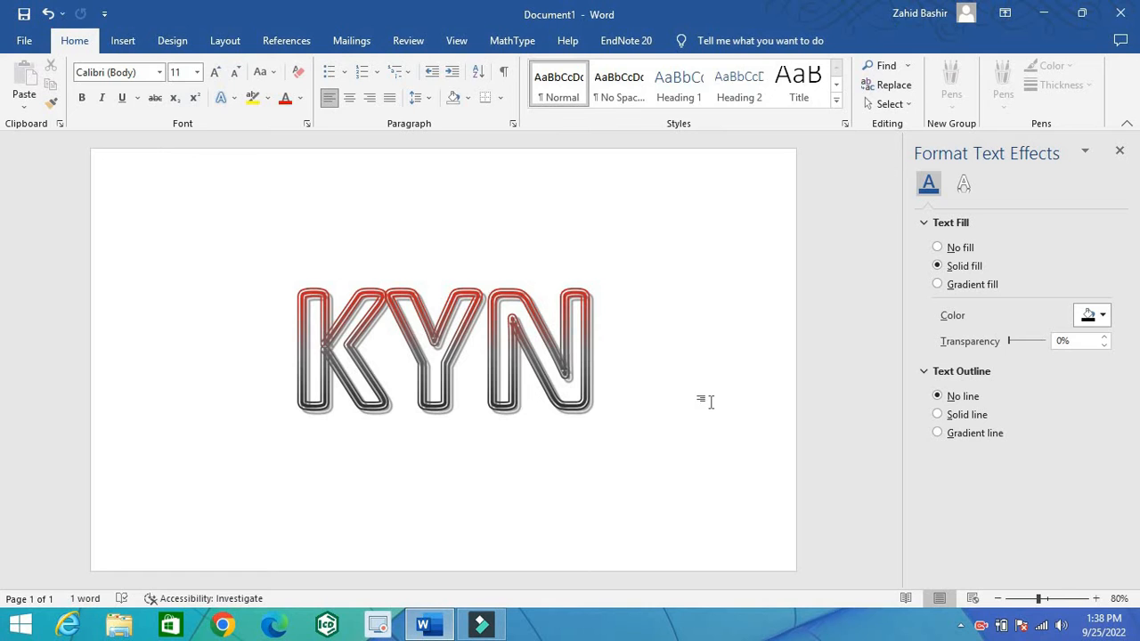
Step: Select the whole KYN text, shift the second red outline stop towards the middle, and move the grey third stop to 72%
left_click(532, 375)
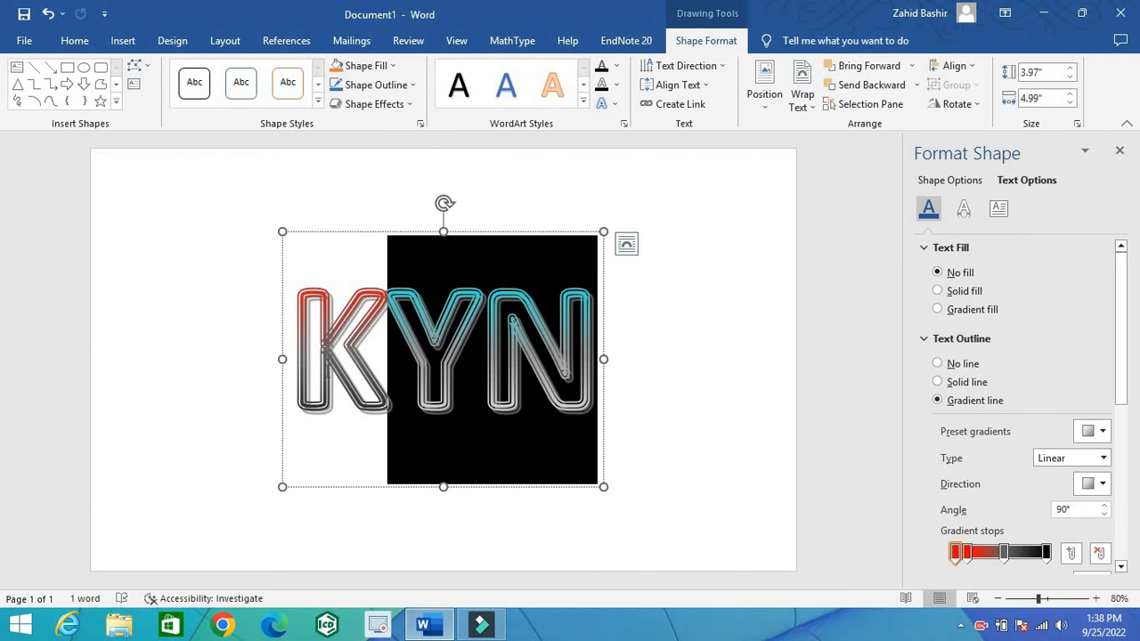
left_click_drag(327, 369, 312, 370)
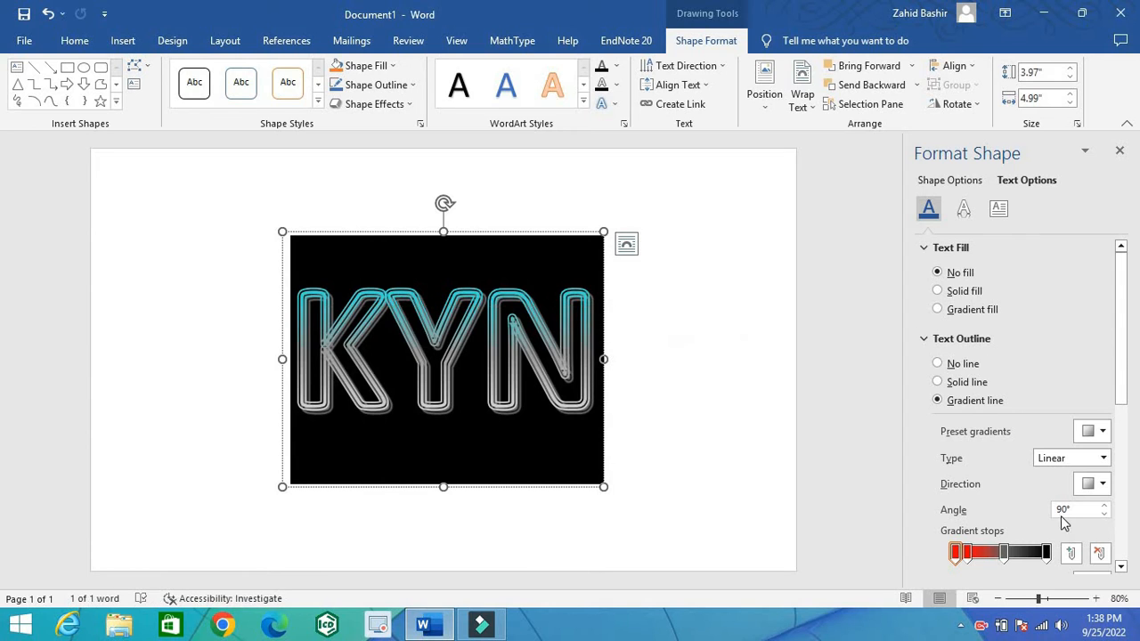
left_click_drag(969, 563, 987, 559)
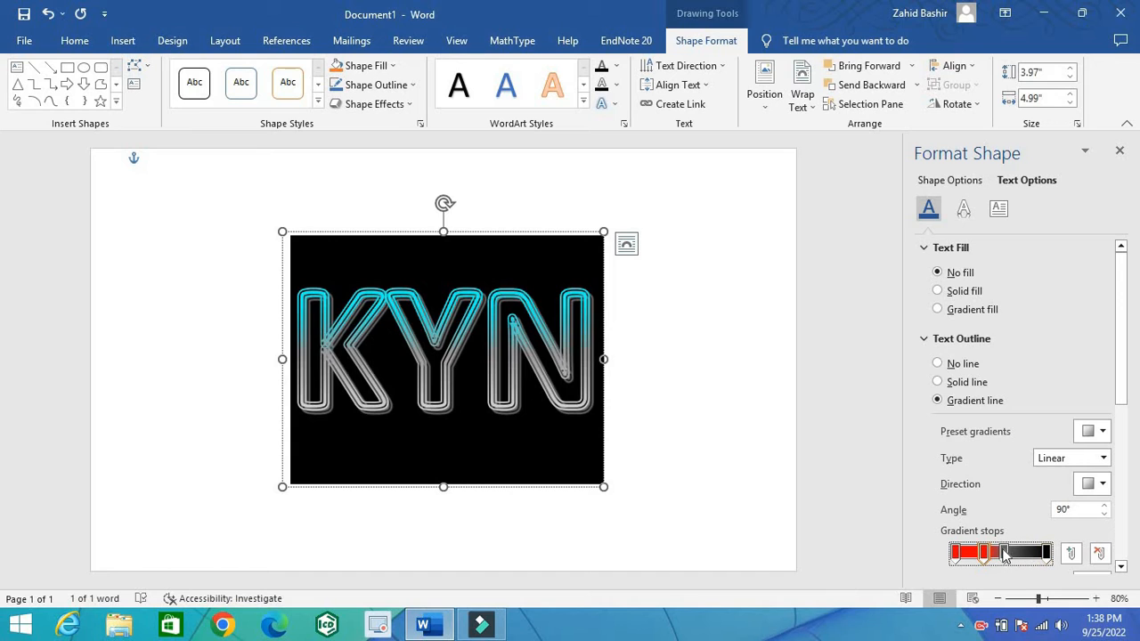
left_click_drag(1016, 556, 1022, 554)
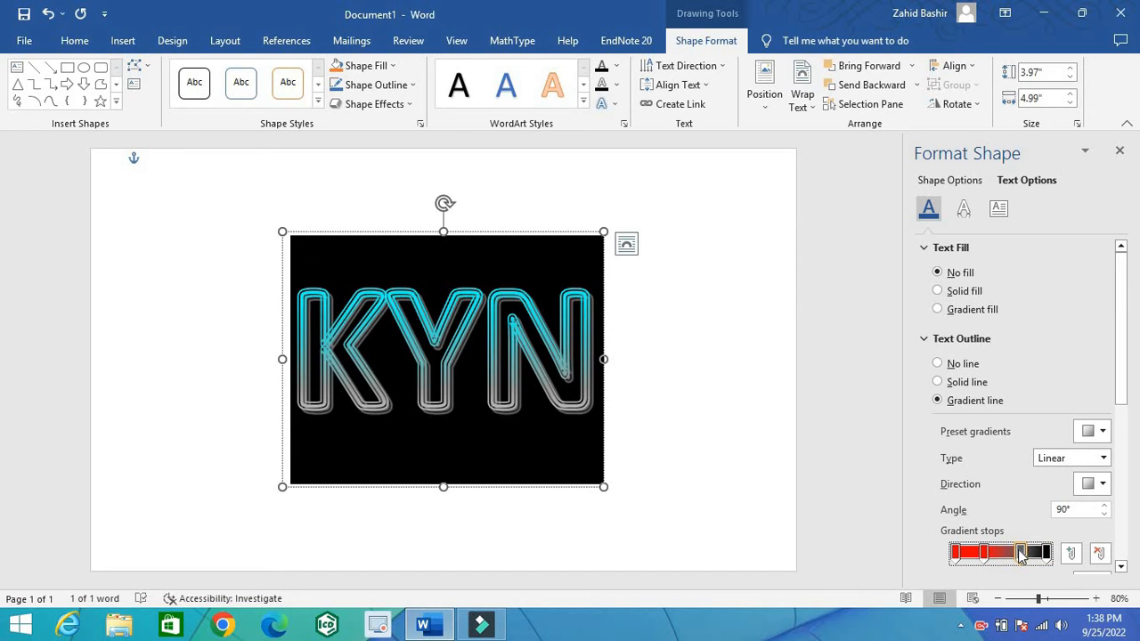
scroll(1105, 544, "down", 2)
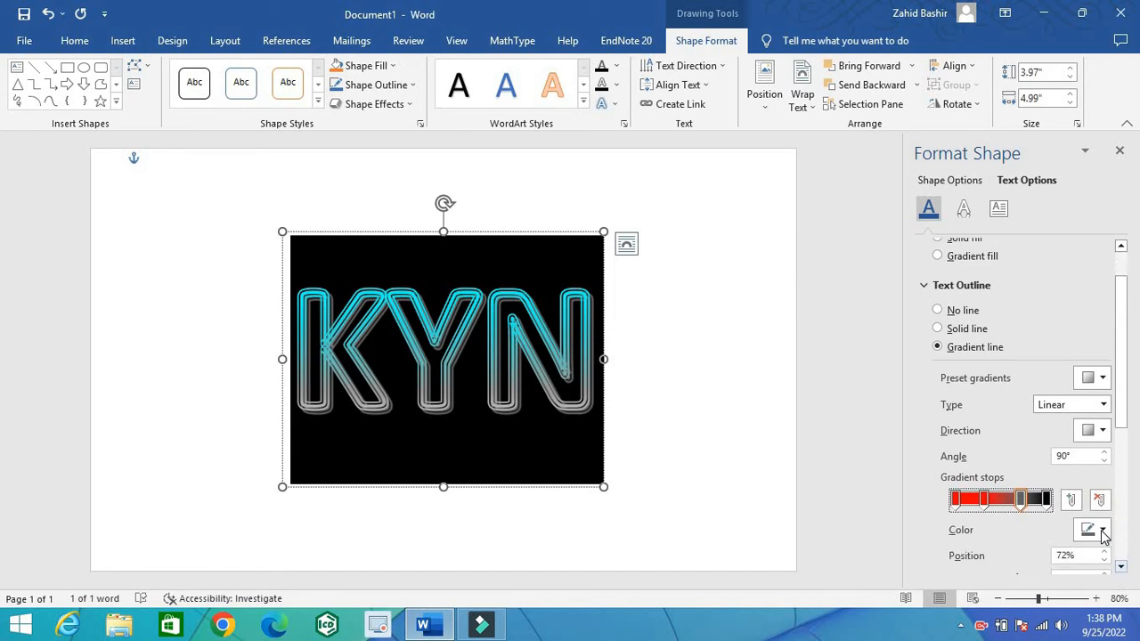
Step: Colour the outline gradient stop at 72% black
left_click(1103, 532)
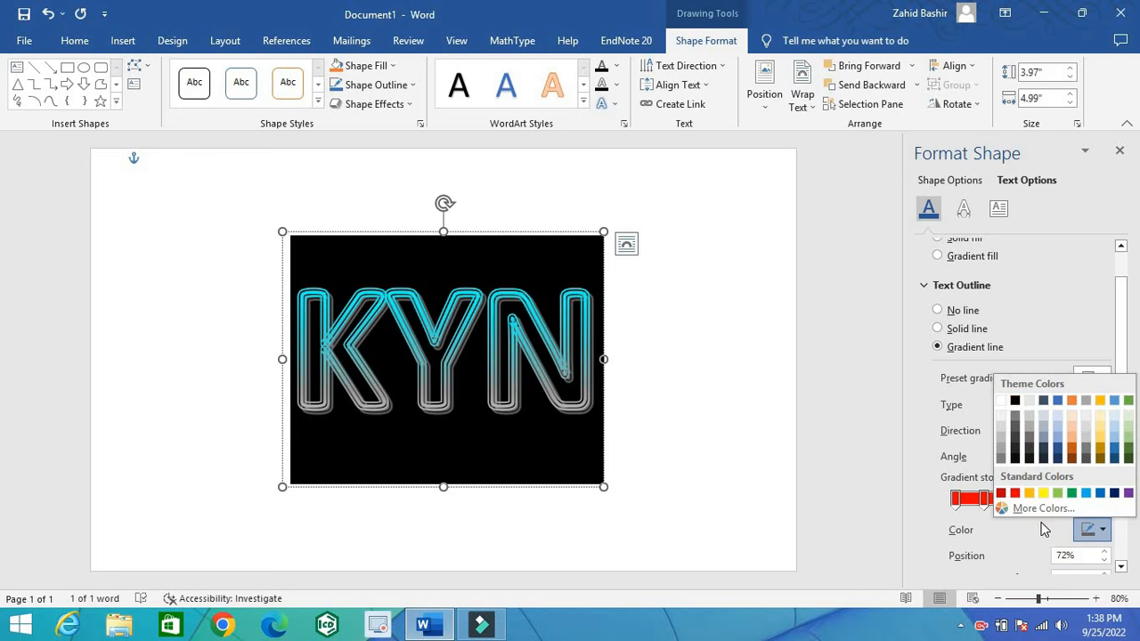
left_click(1092, 530)
left_click(1022, 501)
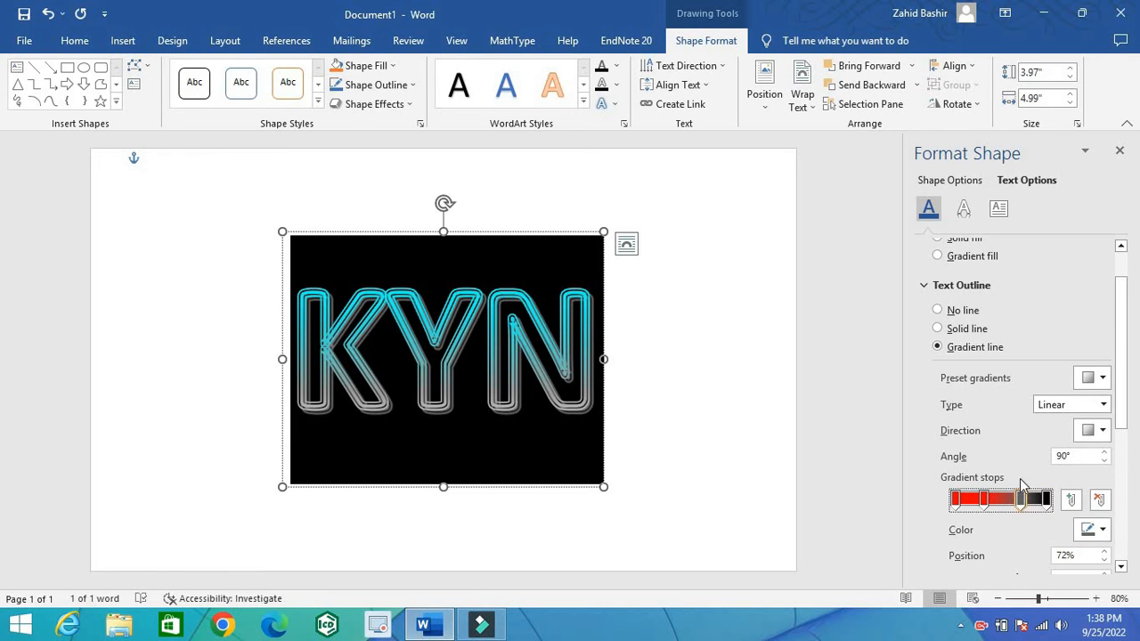
left_click(1103, 532)
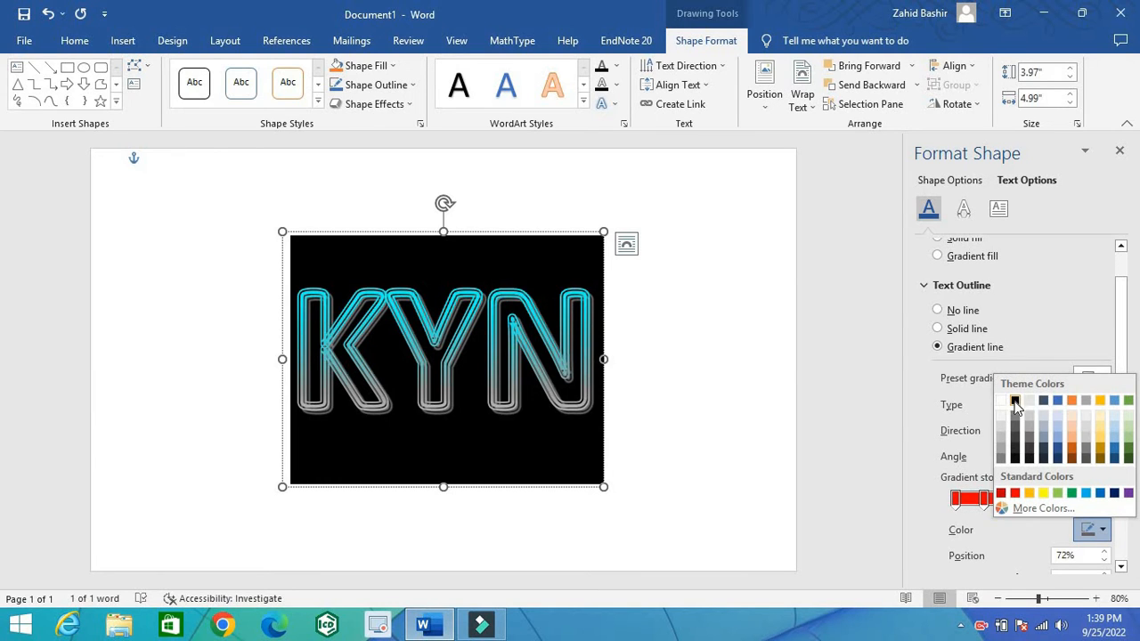
left_click(1015, 402)
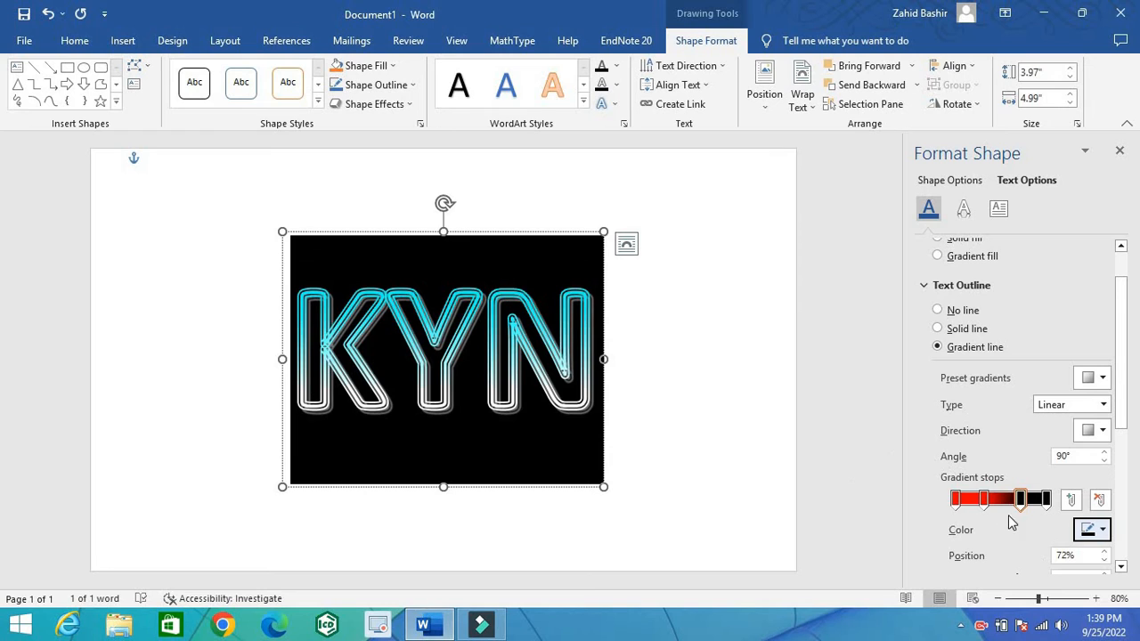
Step: Fine-tune the second red outline stop's position and move the third, black stop to 79%
left_click(976, 500)
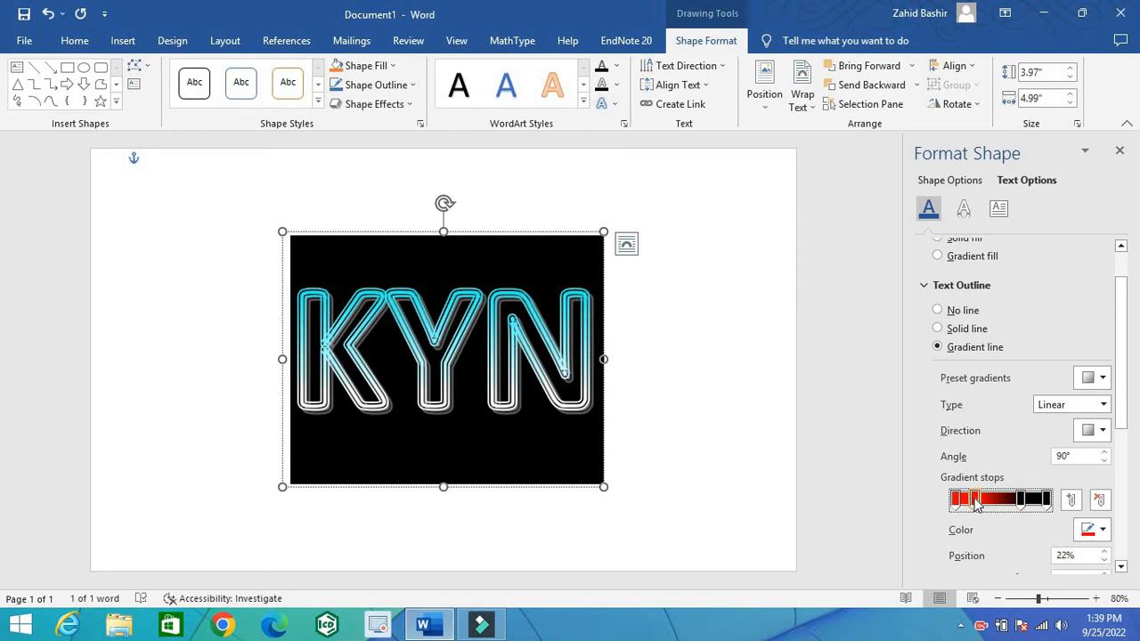
left_click_drag(976, 502, 983, 502)
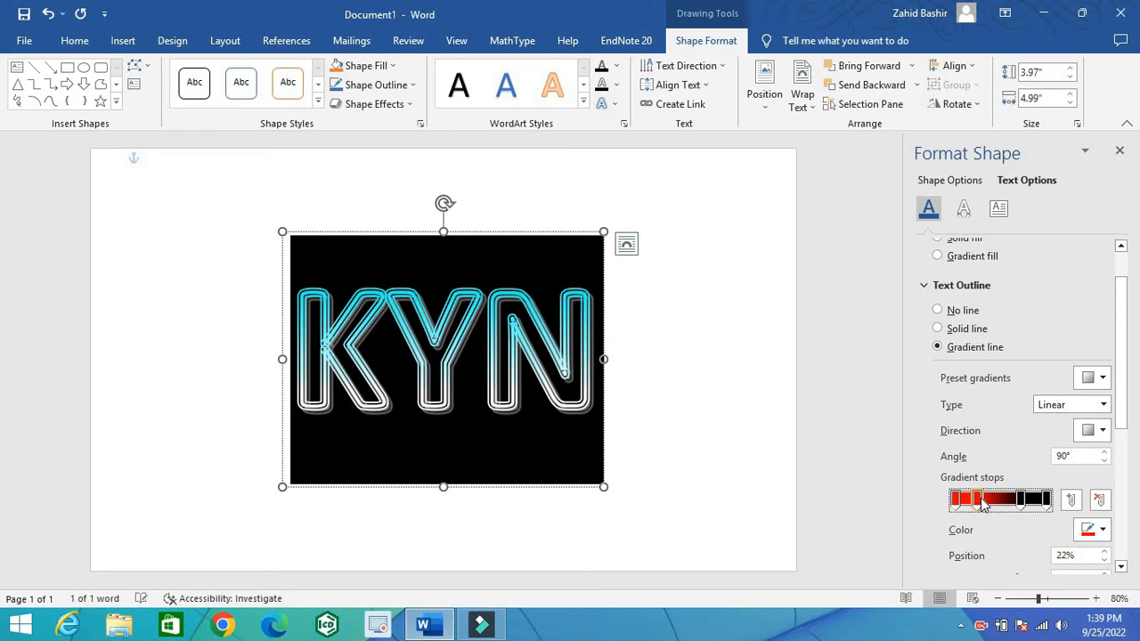
left_click(1029, 502)
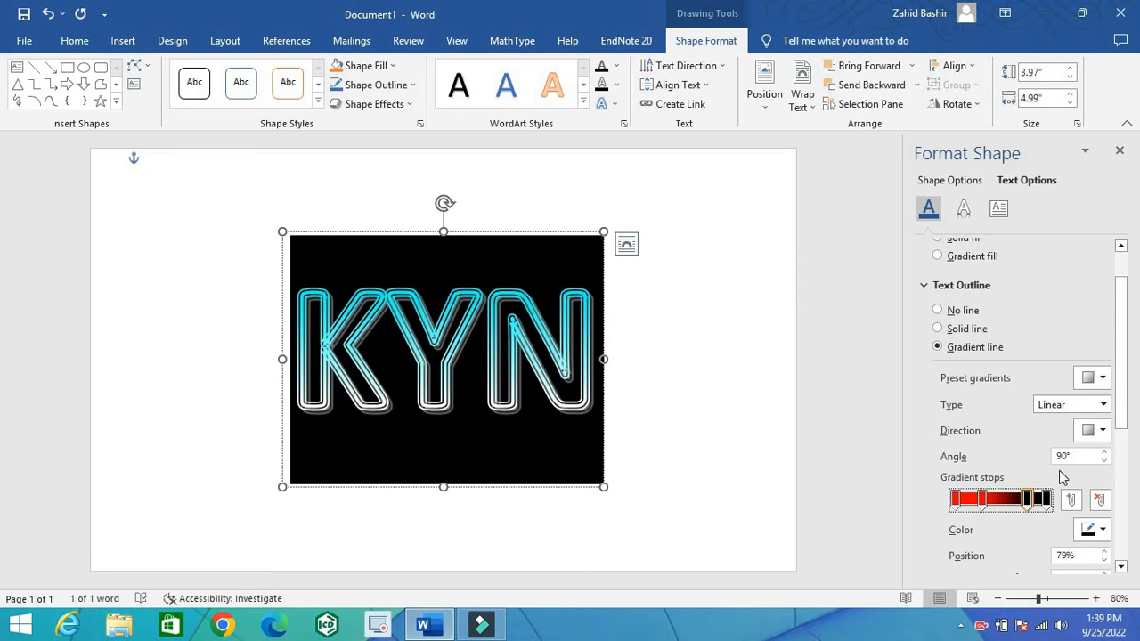
Step: Set the text outline width to 12.5 pt and the brightness of the black stop at 79% to -100%
left_click_drag(1124, 573, 1124, 572)
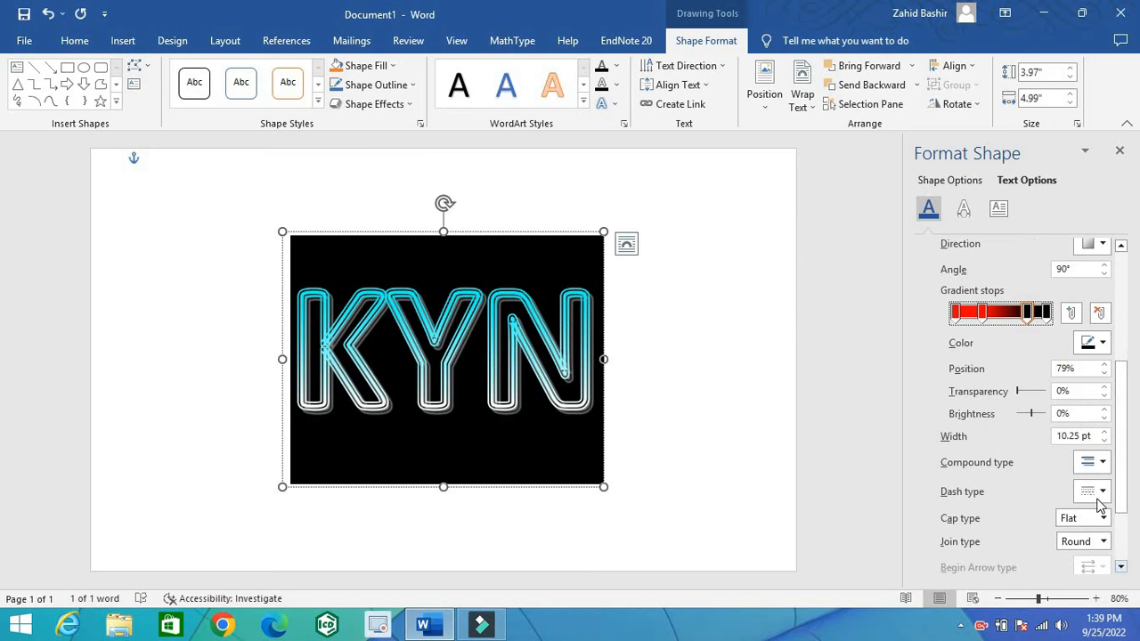
left_click_drag(1104, 432, 1105, 432)
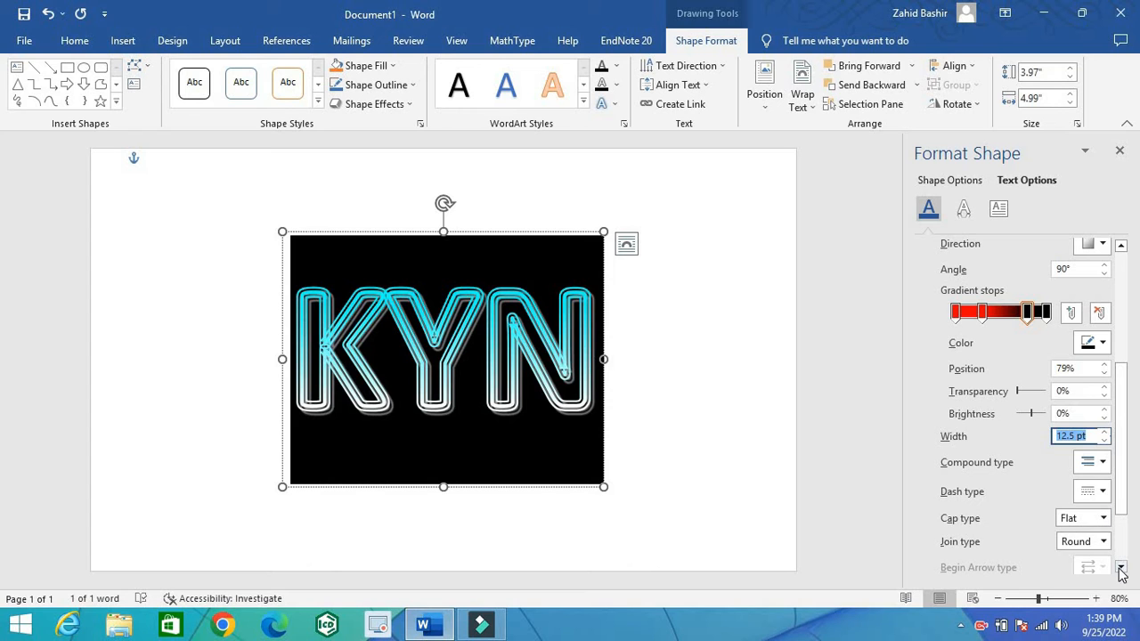
left_click_drag(1121, 570, 1121, 573)
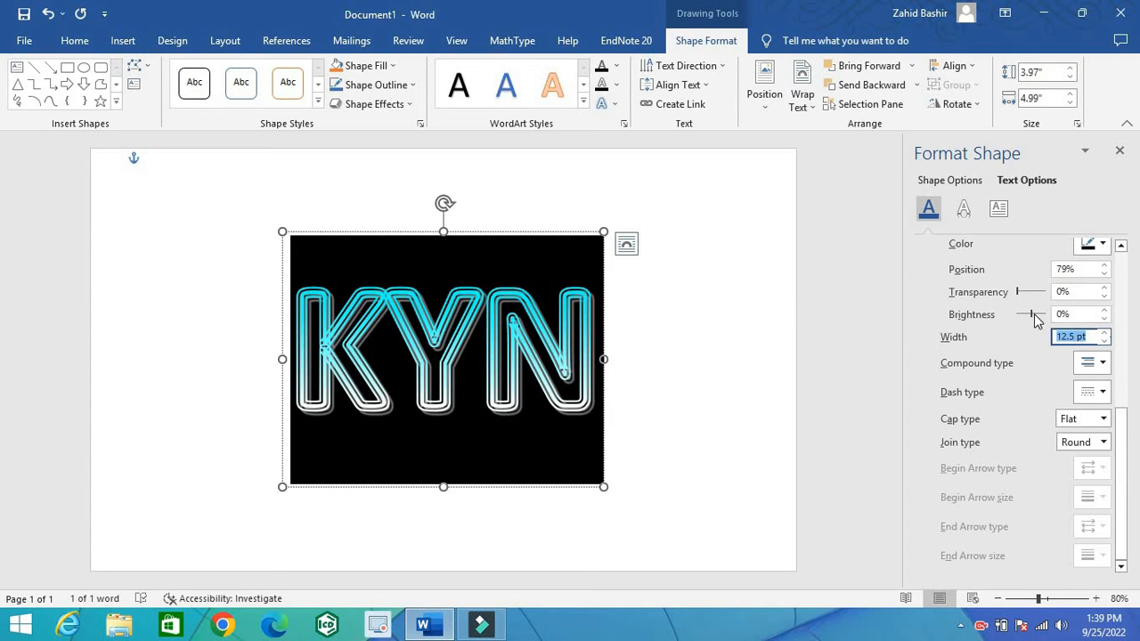
mouse_move(1031, 317)
left_mouse_down()
mouse_move(1050, 319)
mouse_move(1021, 325)
left_mouse_up()
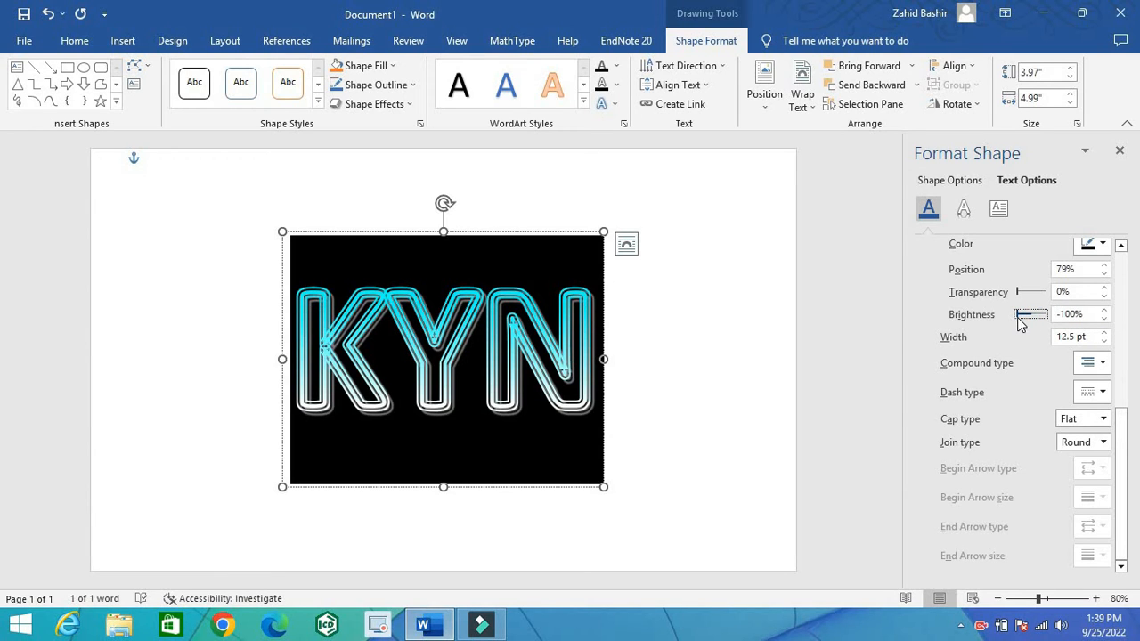
left_click(877, 320)
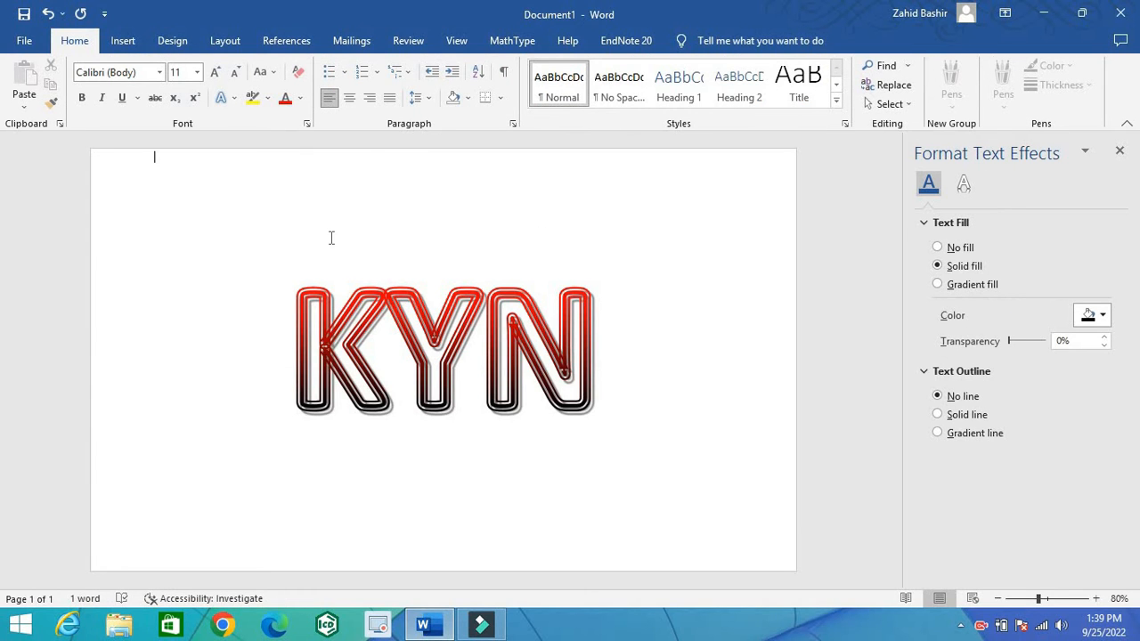
left_click(121, 40)
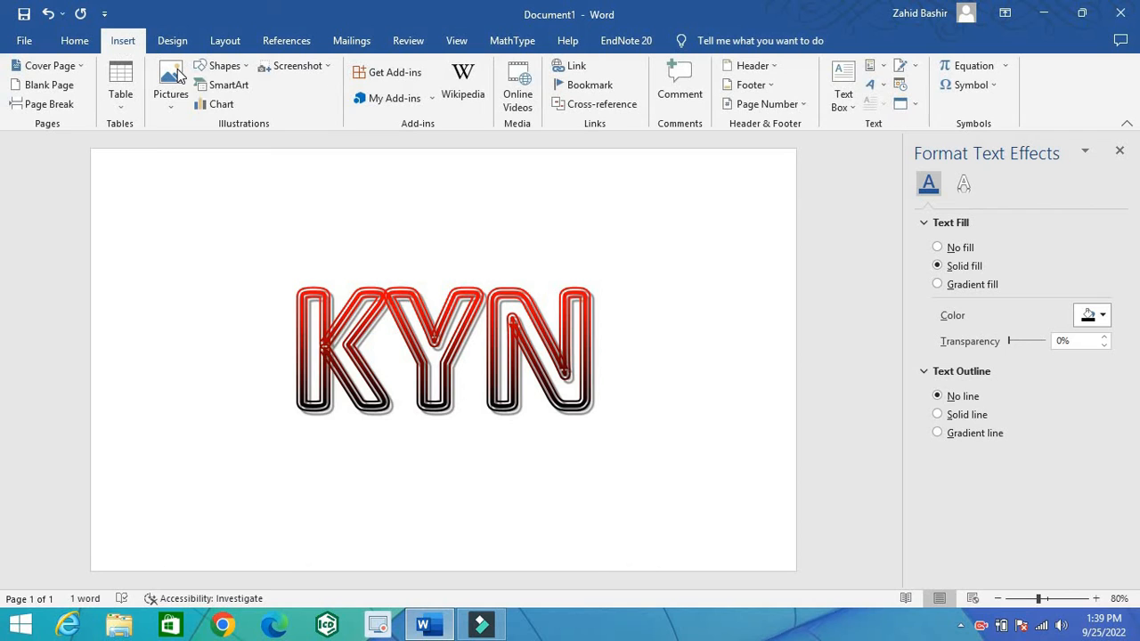
left_click(244, 68)
left_click(251, 103)
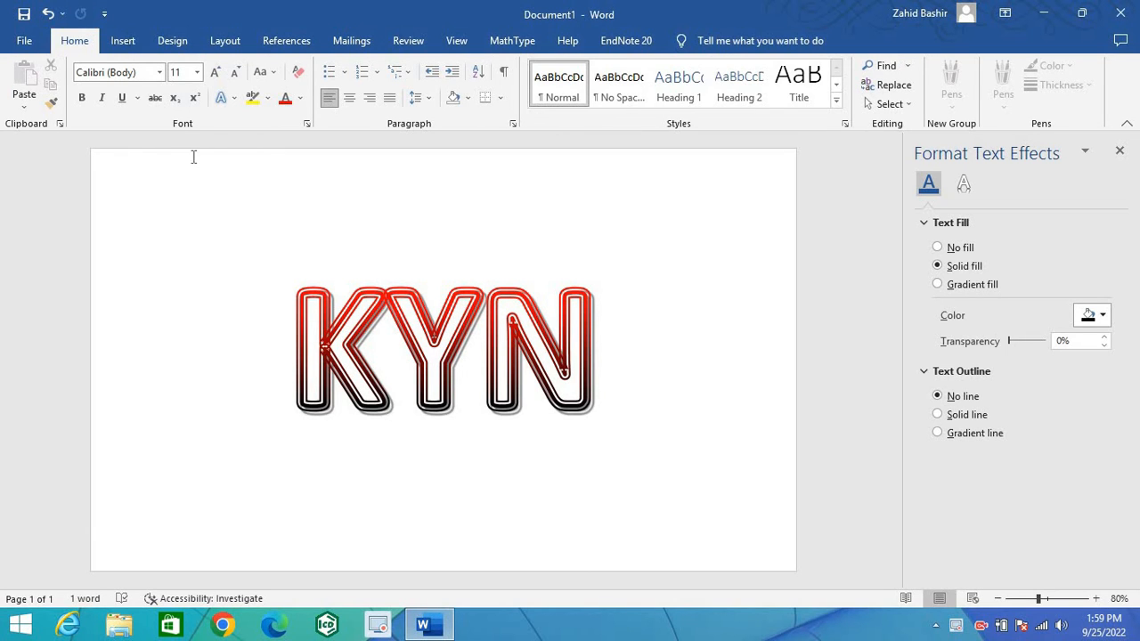
Step: Draw an oval about 5.69" wide and 2.71" high over the KYN text
left_click(123, 41)
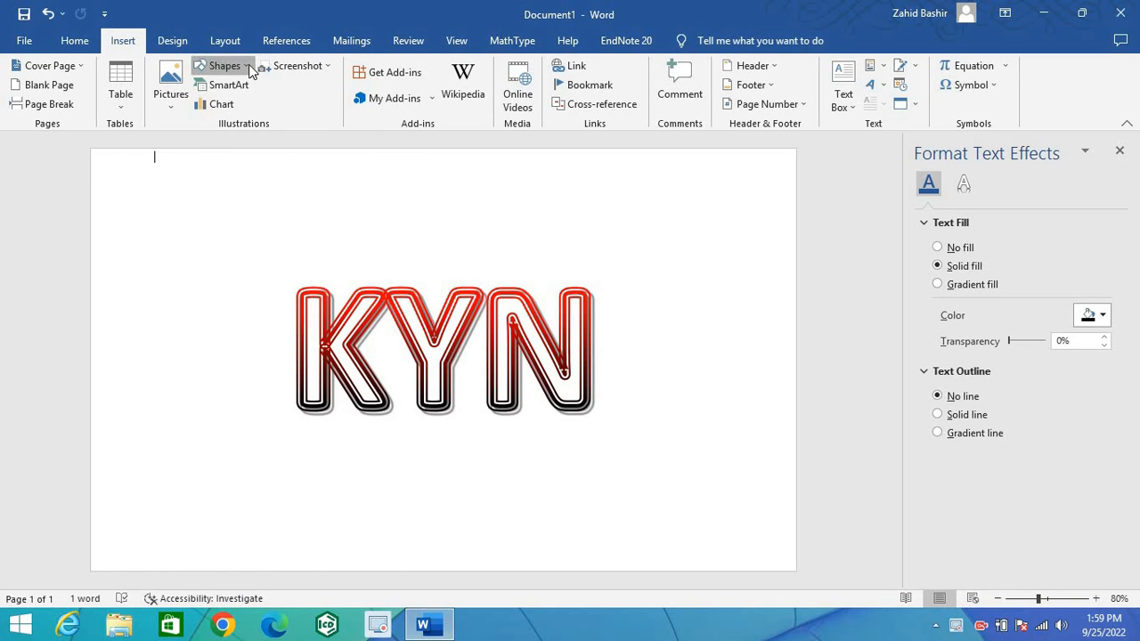
left_click(249, 65)
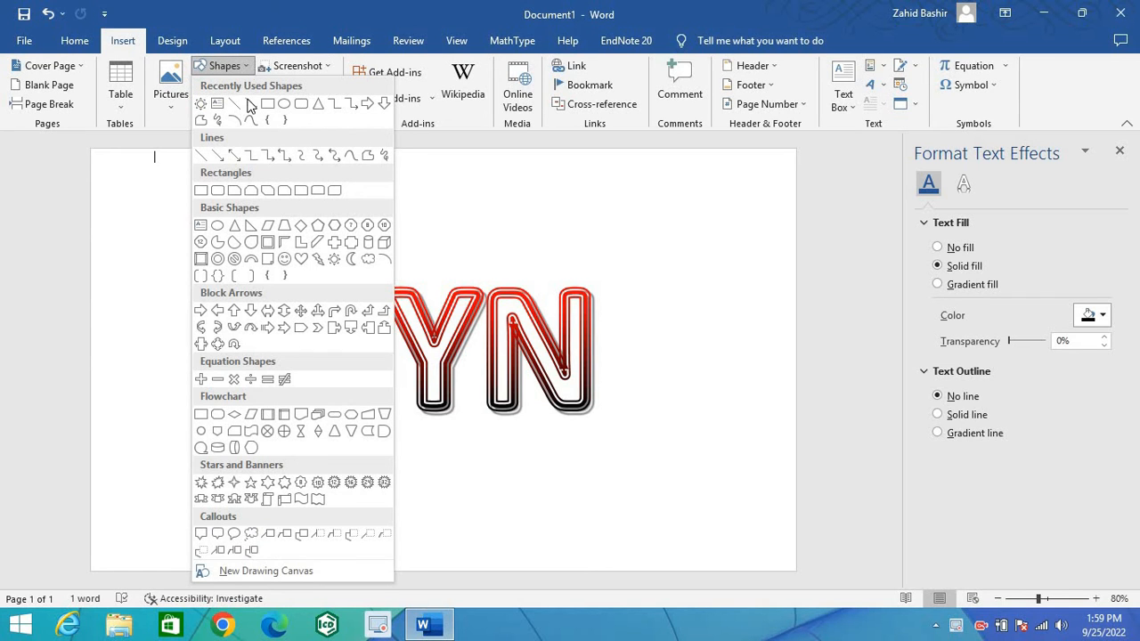
left_click(218, 228)
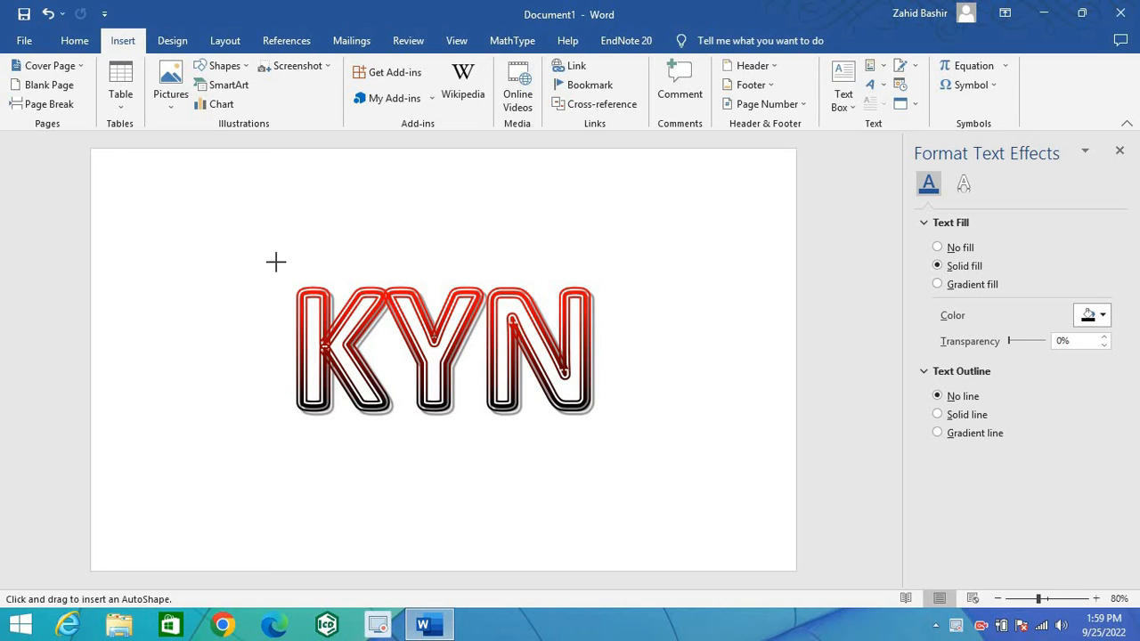
left_click_drag(274, 257, 641, 430)
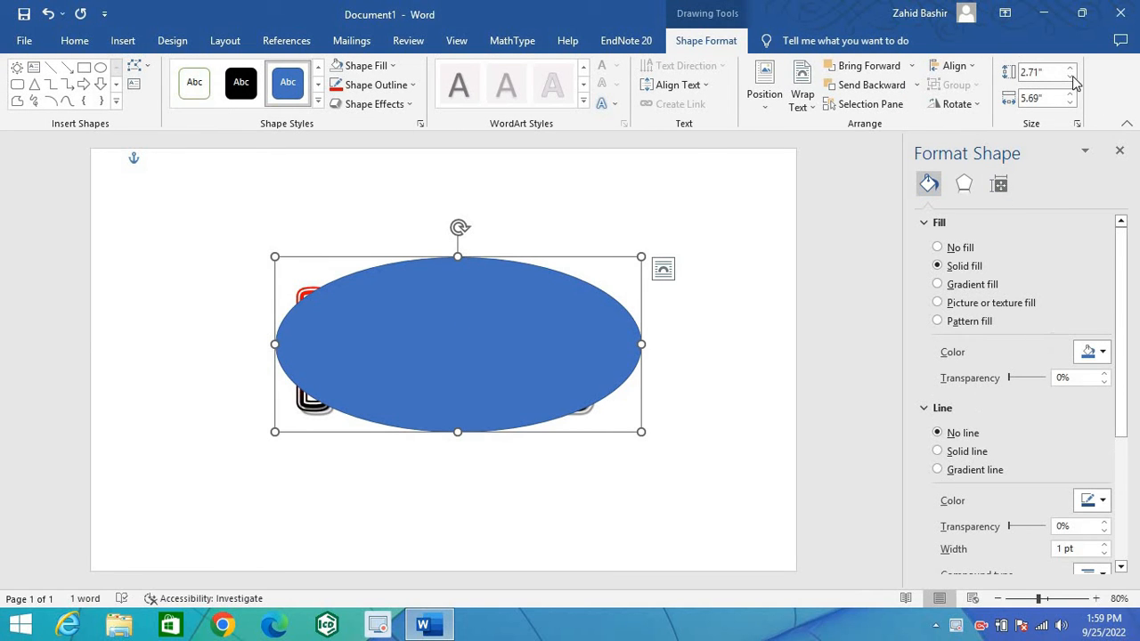
Step: Resize the oval to 3" high by 5.8" wide and centre it over the KYN text
left_click(1071, 69)
left_click(1072, 68)
left_click(1072, 69)
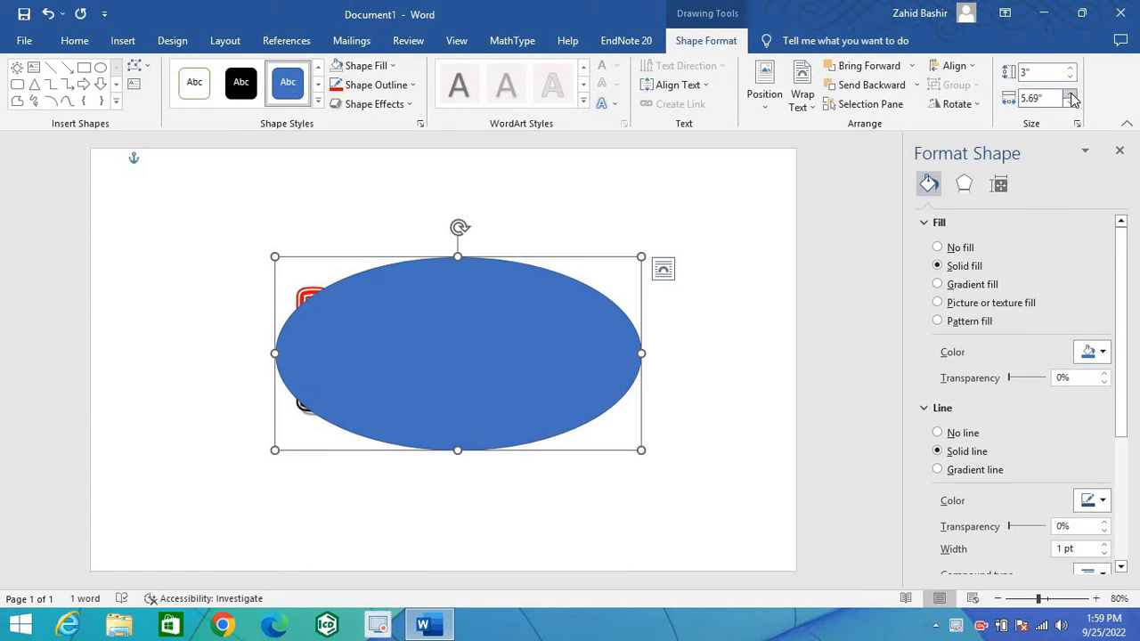
left_click(1071, 93)
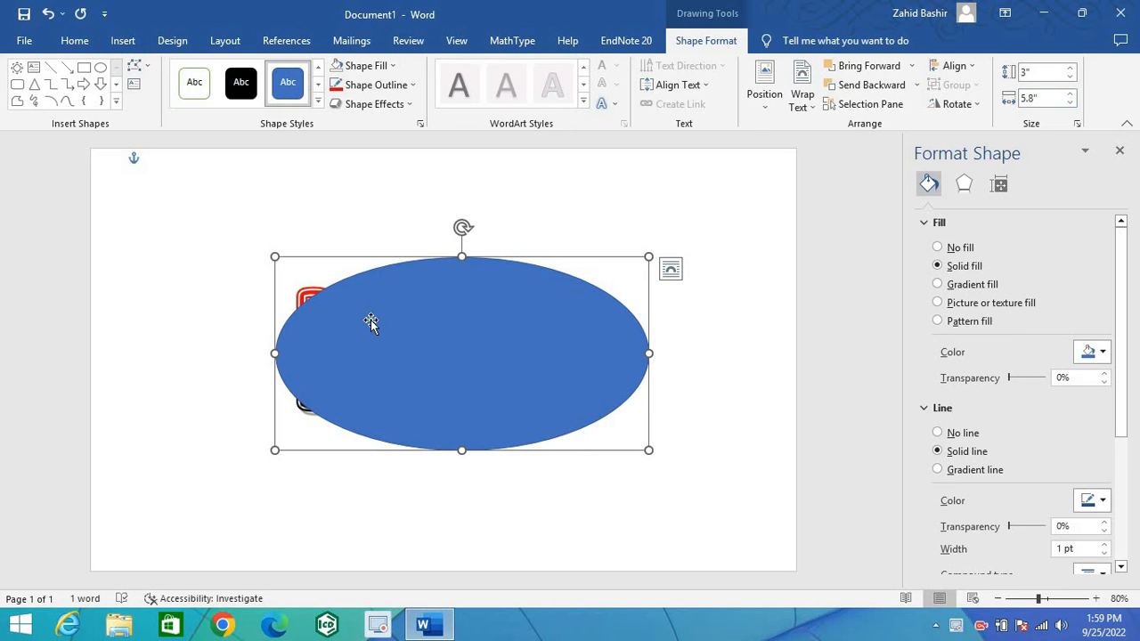
left_click_drag(415, 333, 395, 333)
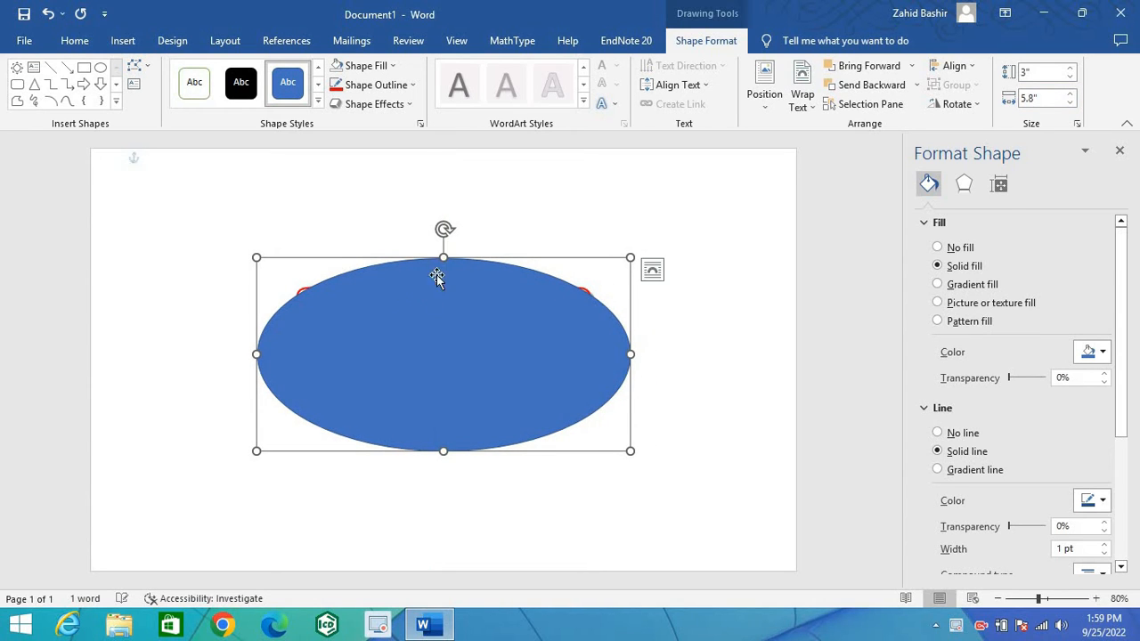
Step: Stretch the oval upwards and downwards to a height of 3.34" and remove its fill
left_click_drag(443, 246, 443, 246)
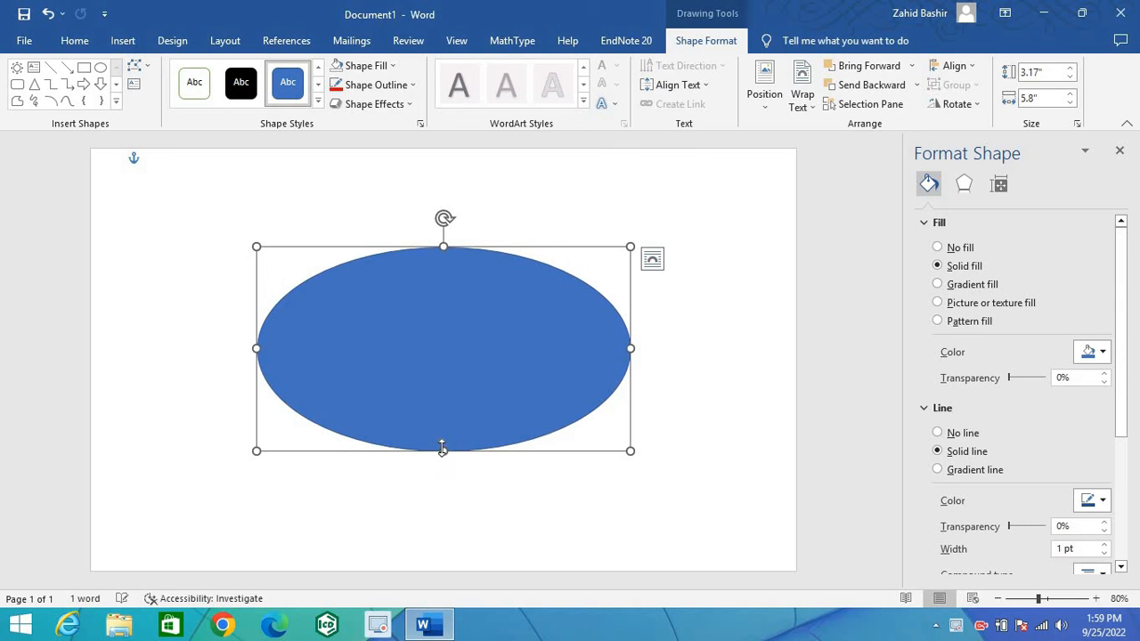
left_click_drag(443, 452, 443, 462)
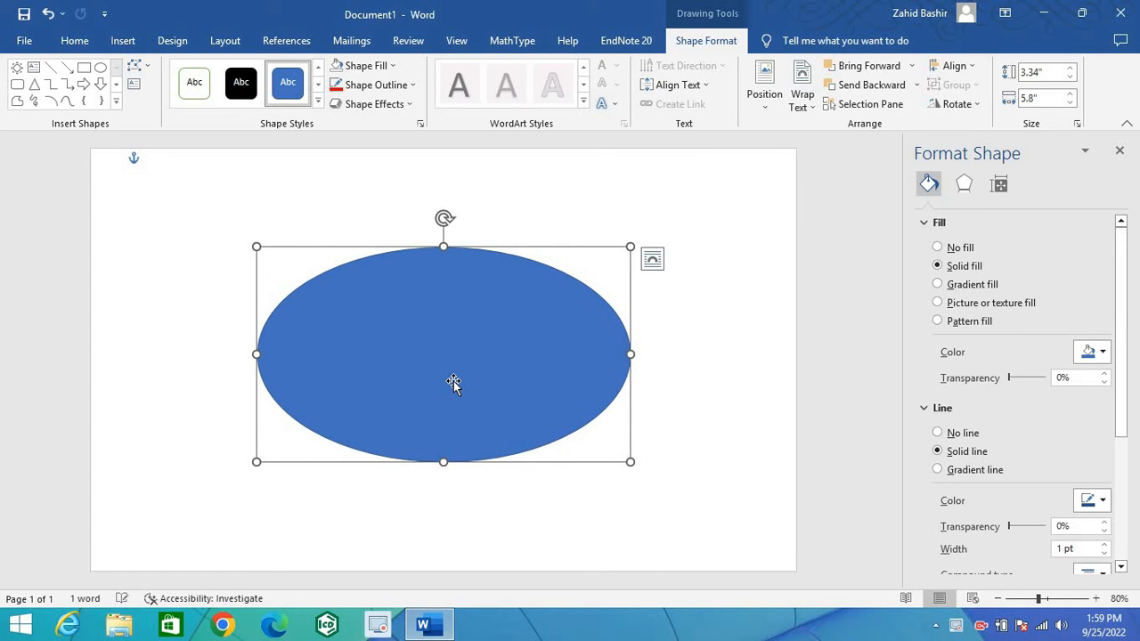
left_click(391, 66)
left_click(342, 213)
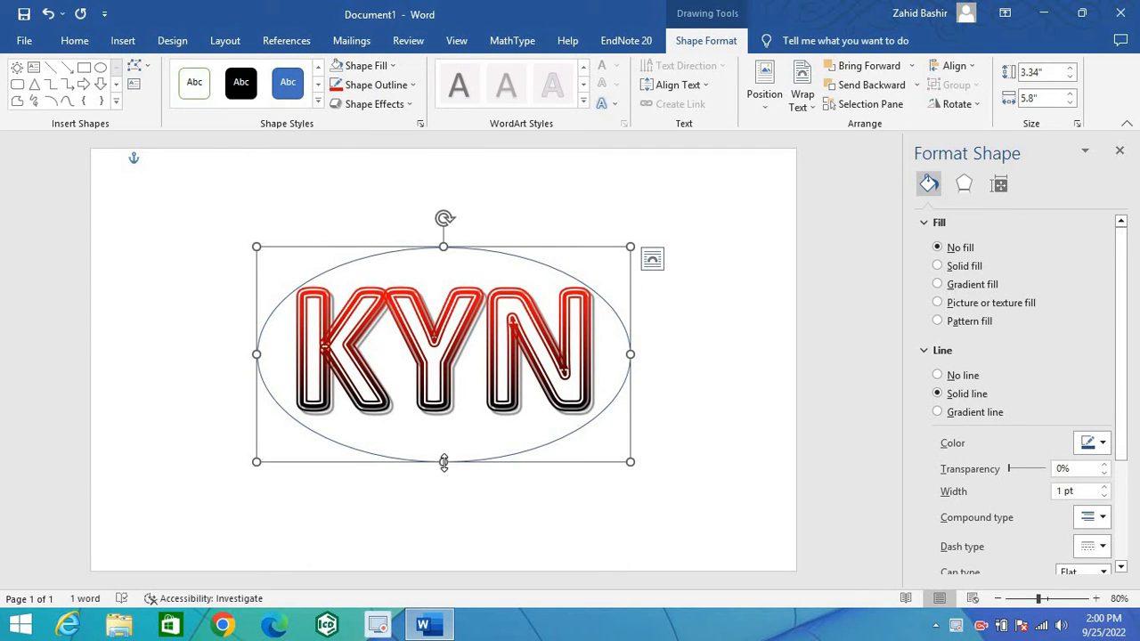
Step: Reduce the oval's height to 3.22" from its lower edge and switch its outline to a gradient line
left_click_drag(443, 460, 440, 453)
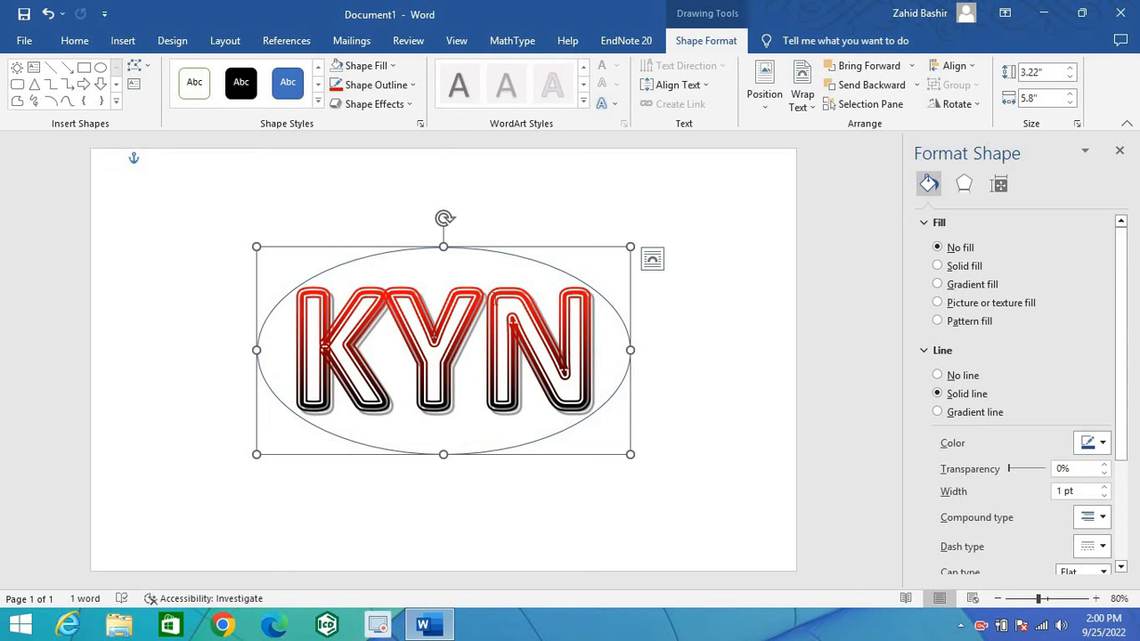
left_click(413, 85)
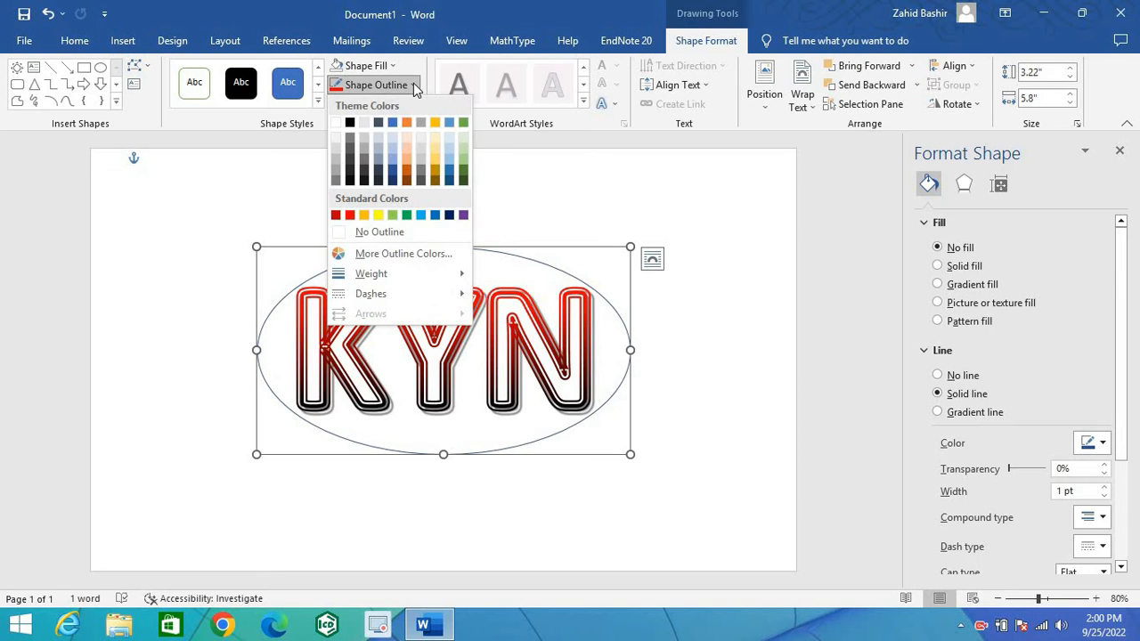
left_click(633, 252)
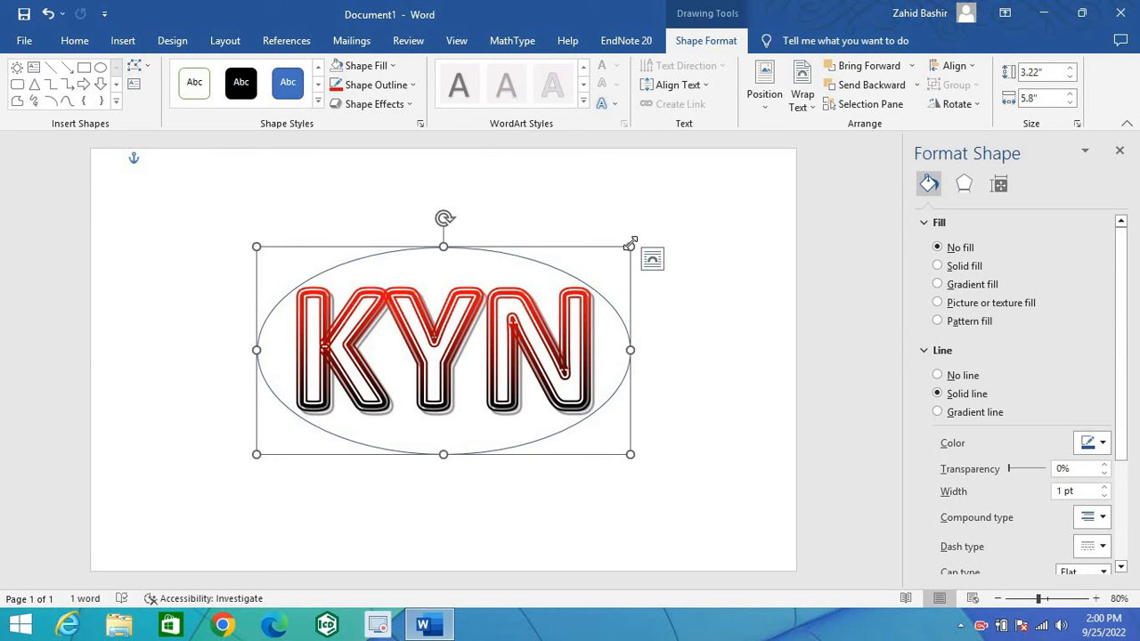
right_click(632, 252)
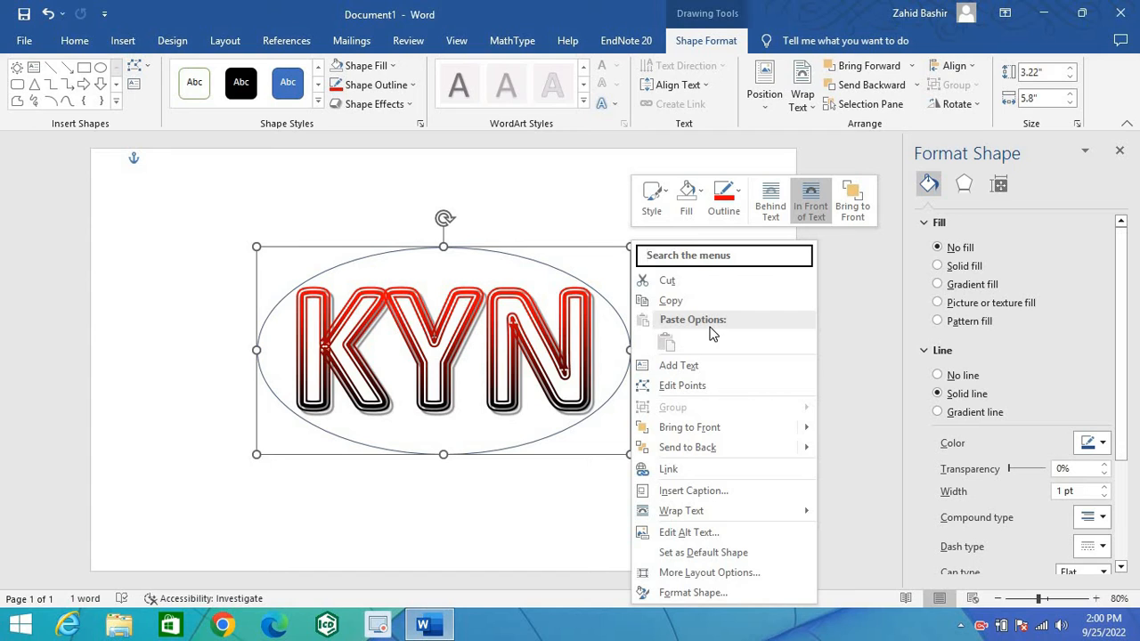
left_click(701, 593)
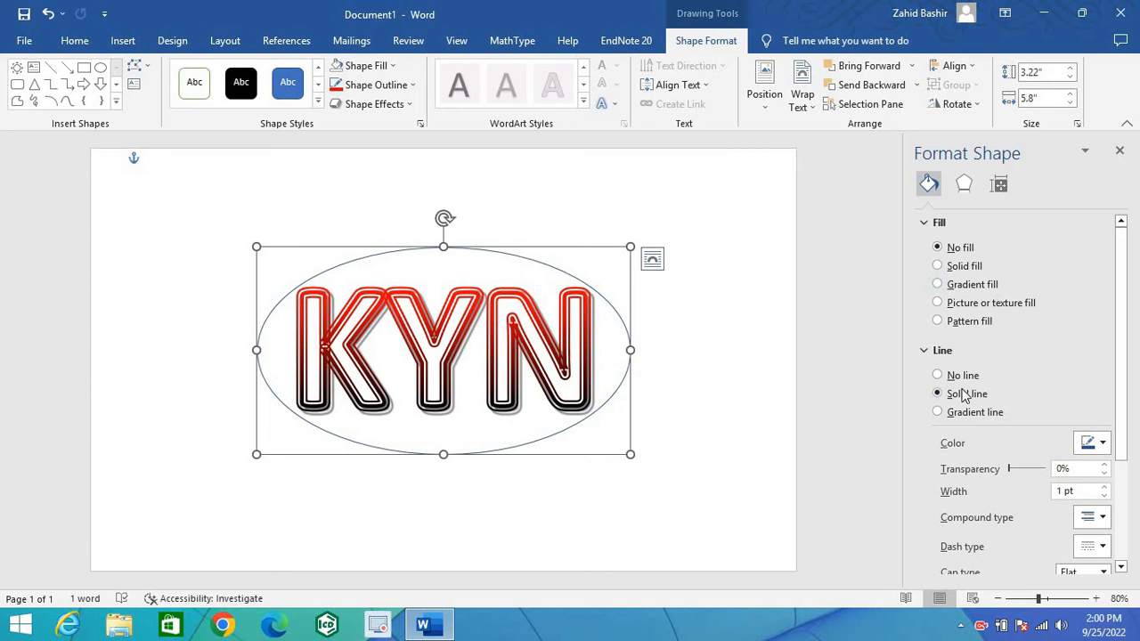
left_click(937, 414)
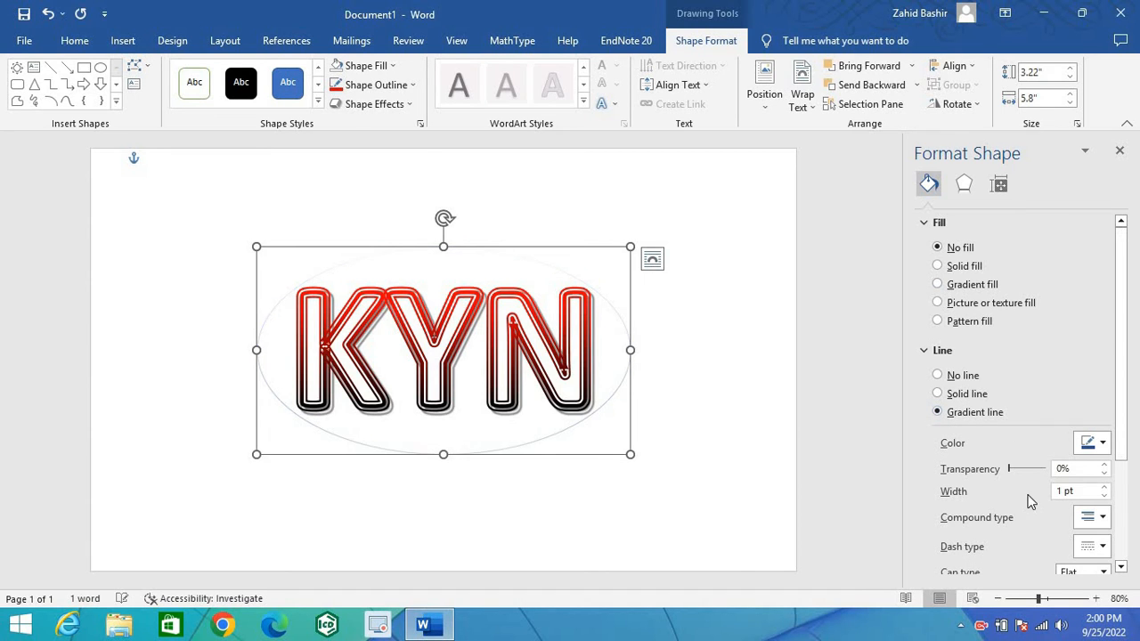
Step: Colour the oval outline's gradient stops at 0% and 74% red
left_click(1121, 567)
left_click(1121, 569)
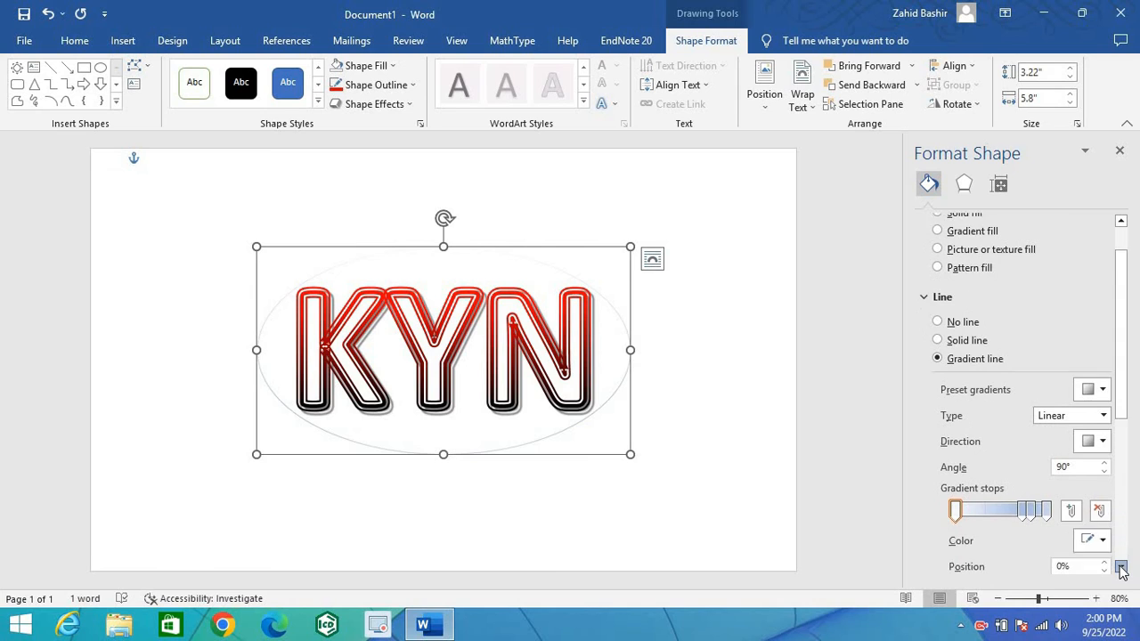
left_click(1122, 568)
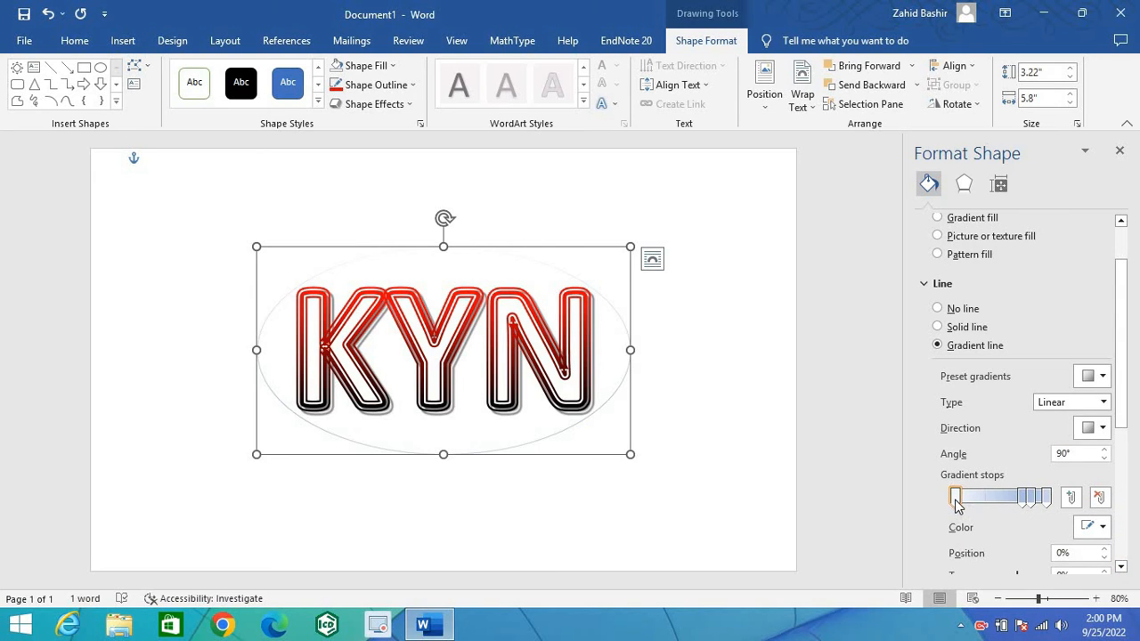
left_click(956, 499)
left_click(1103, 529)
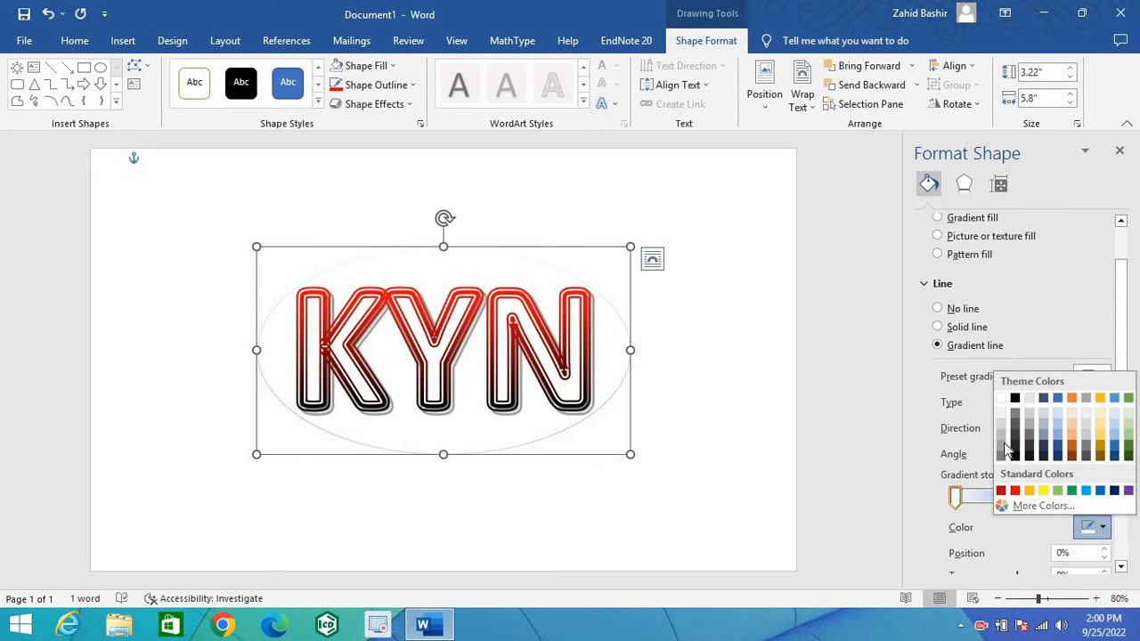
left_click(1017, 491)
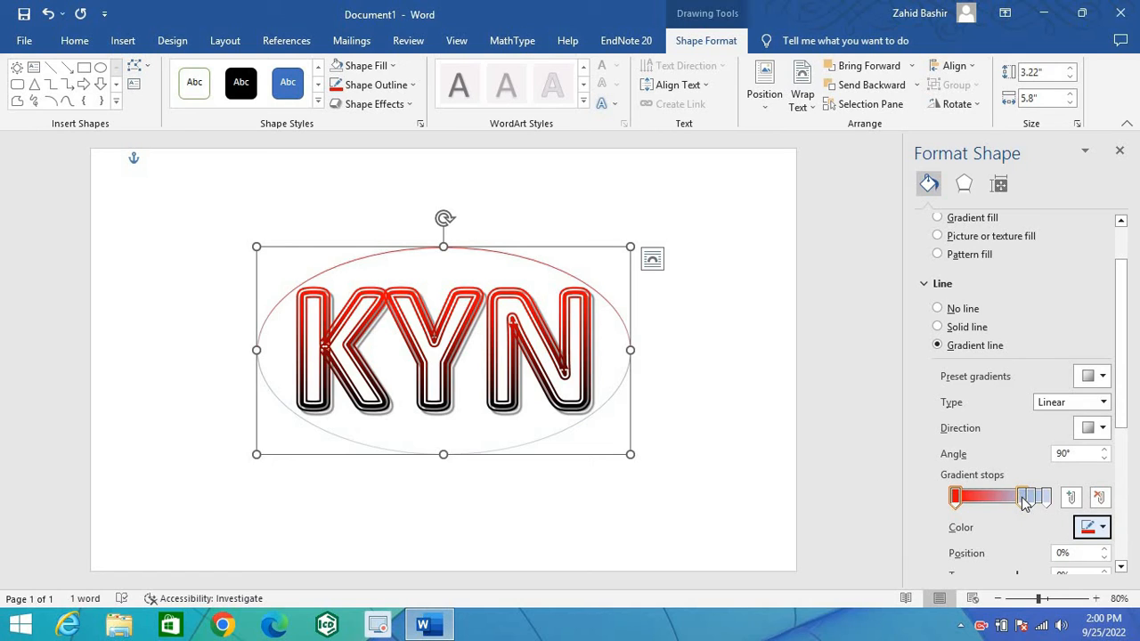
left_click(1024, 499)
left_click(1103, 527)
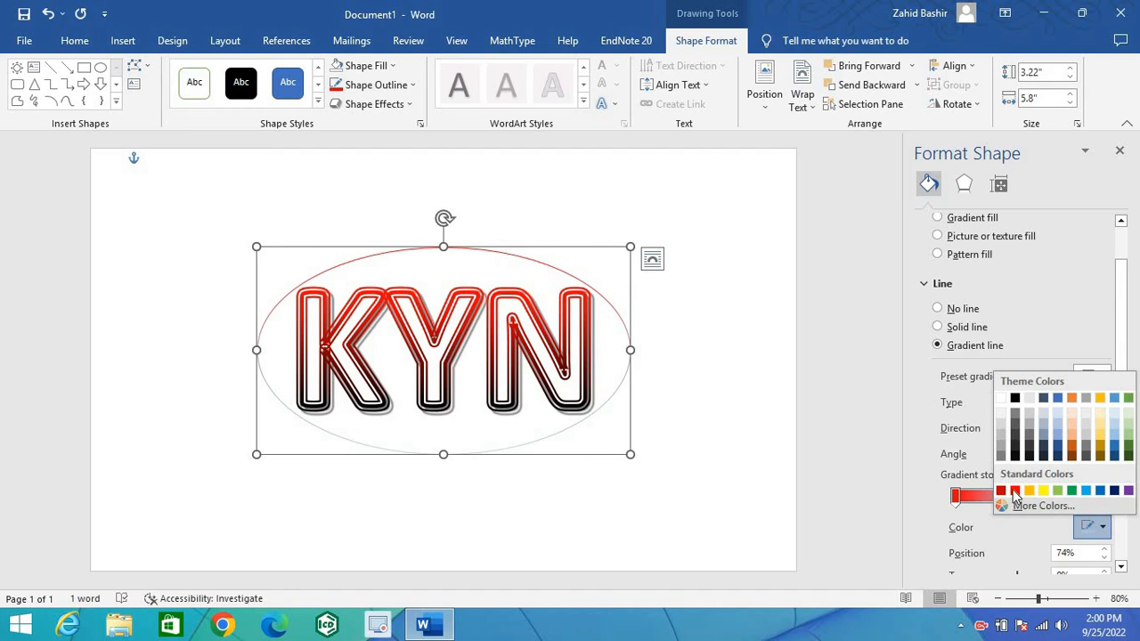
left_click(1016, 492)
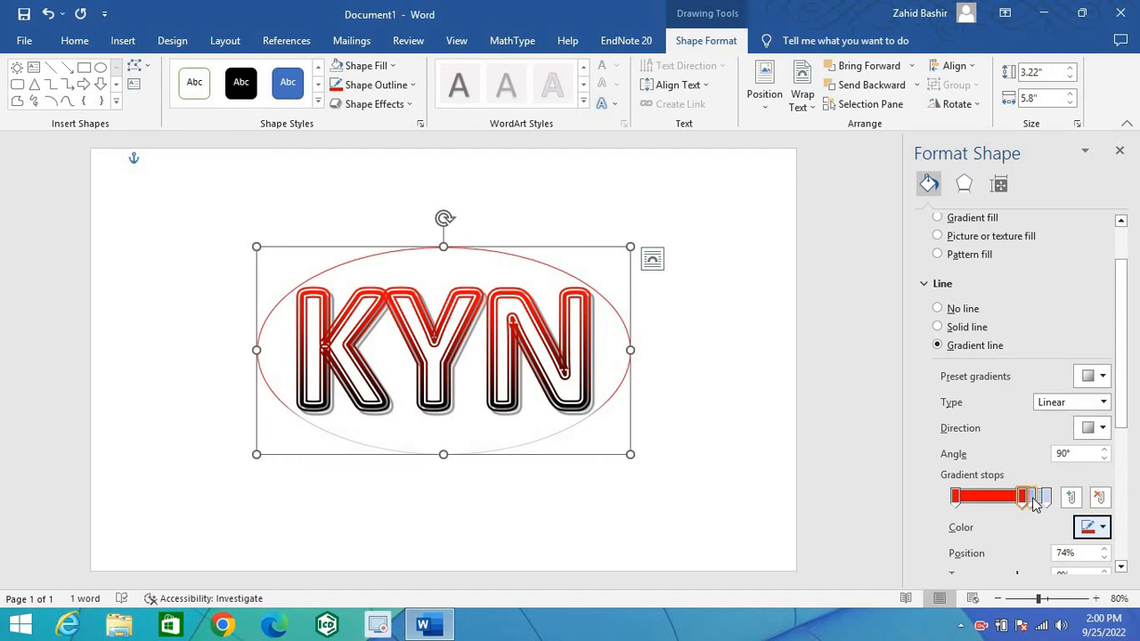
Step: Colour the last two outline gradient stops black and shift both middle stops towards the start, placing the black one at 77%
left_click(1036, 499)
left_click(1102, 527)
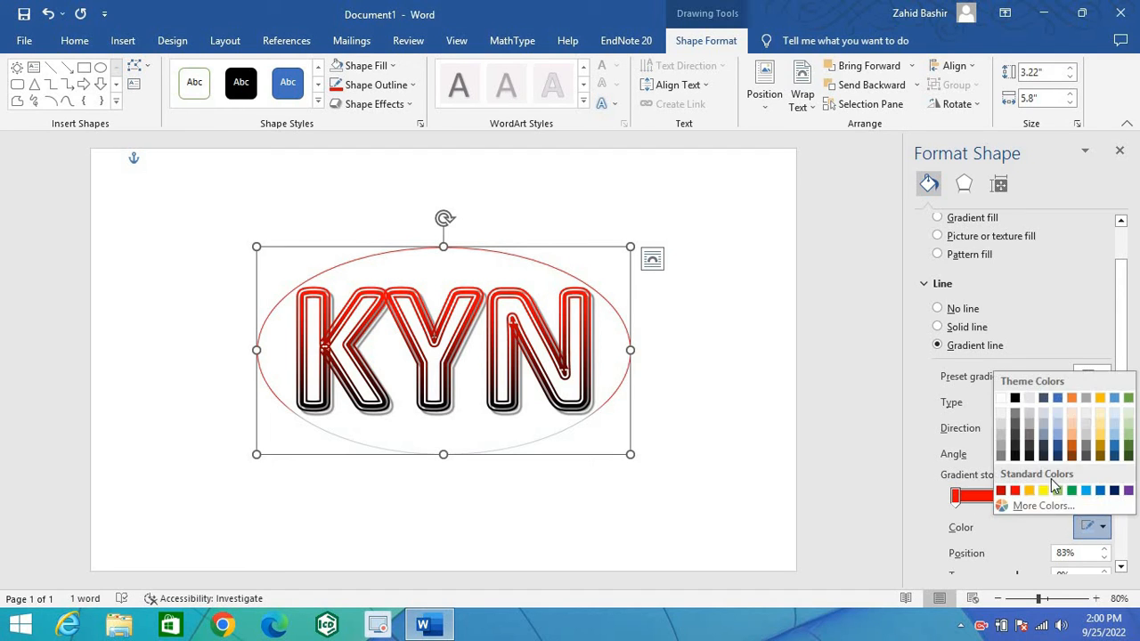
left_click(1015, 398)
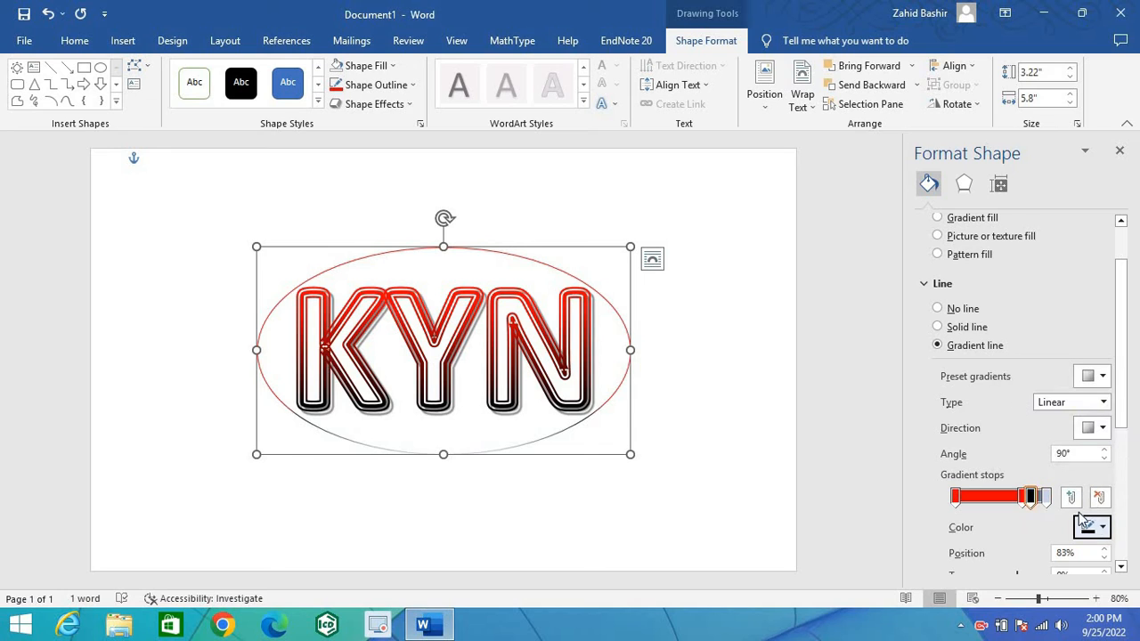
left_click(1045, 498)
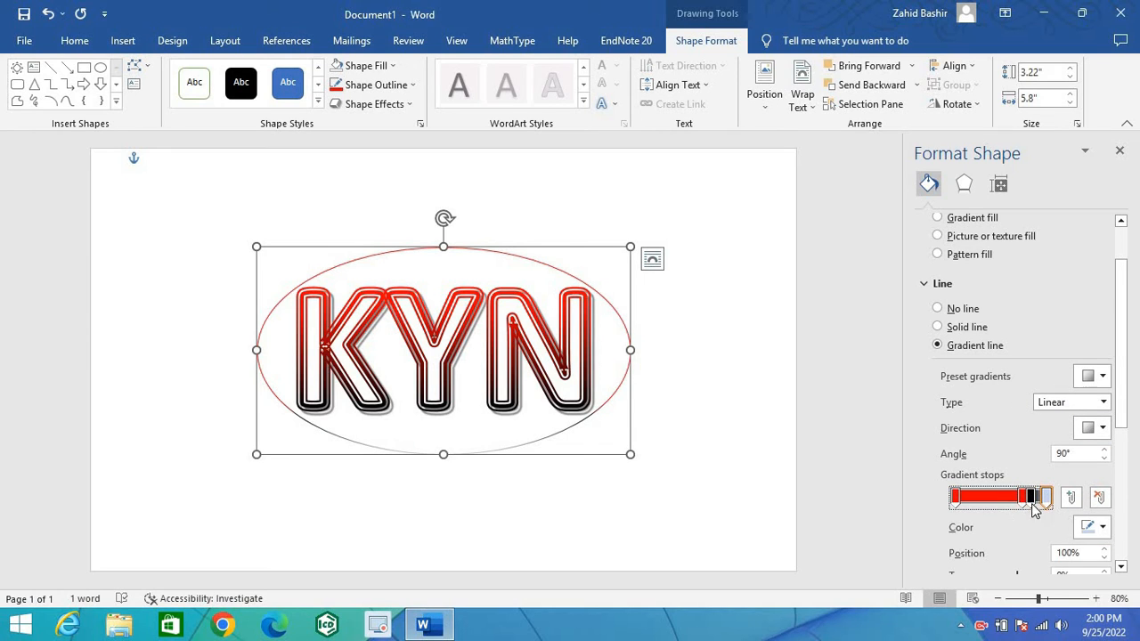
left_click(1102, 527)
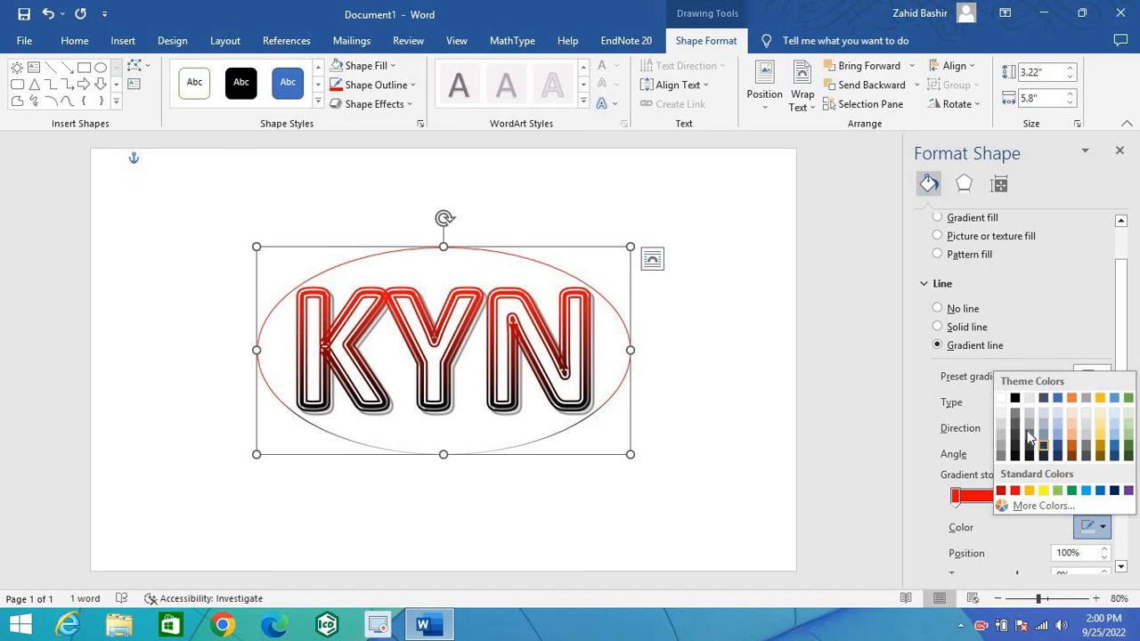
left_click(1015, 398)
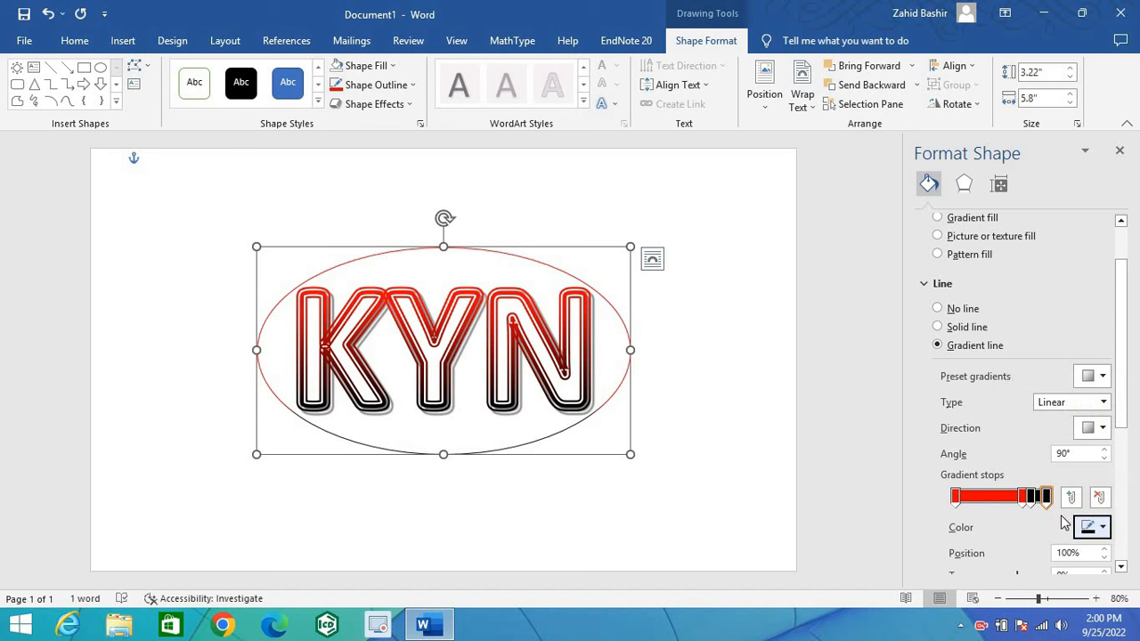
mouse_move(1021, 500)
left_mouse_down()
mouse_move(998, 501)
mouse_move(1022, 503)
left_mouse_up()
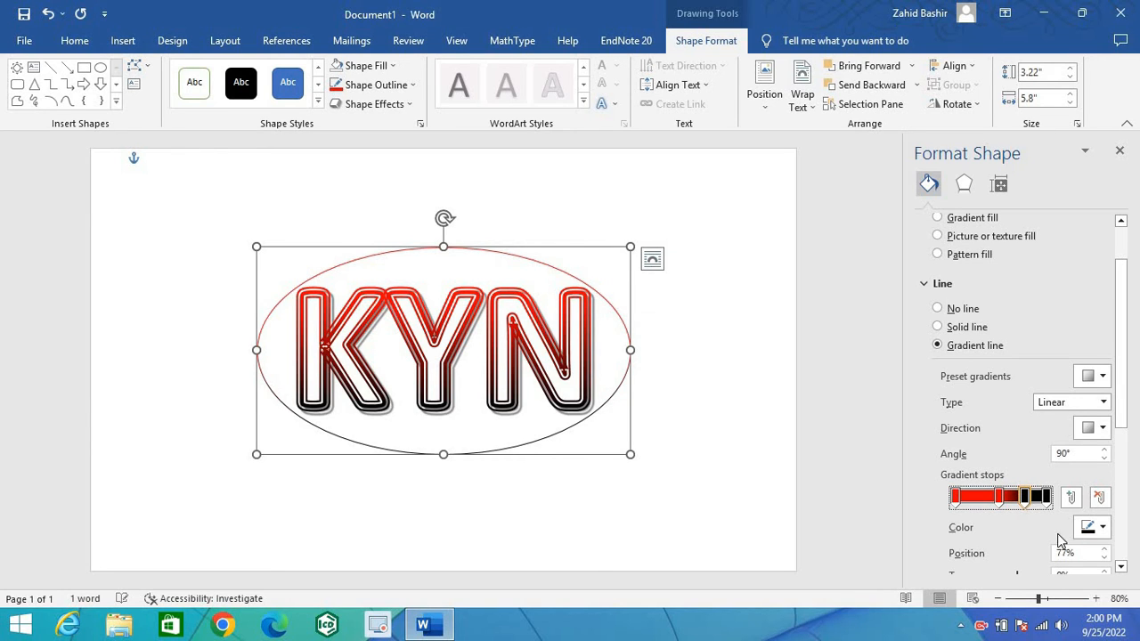
Step: Set the brightness of the oval outline's black stop at 77% to 17%
left_click(1120, 569)
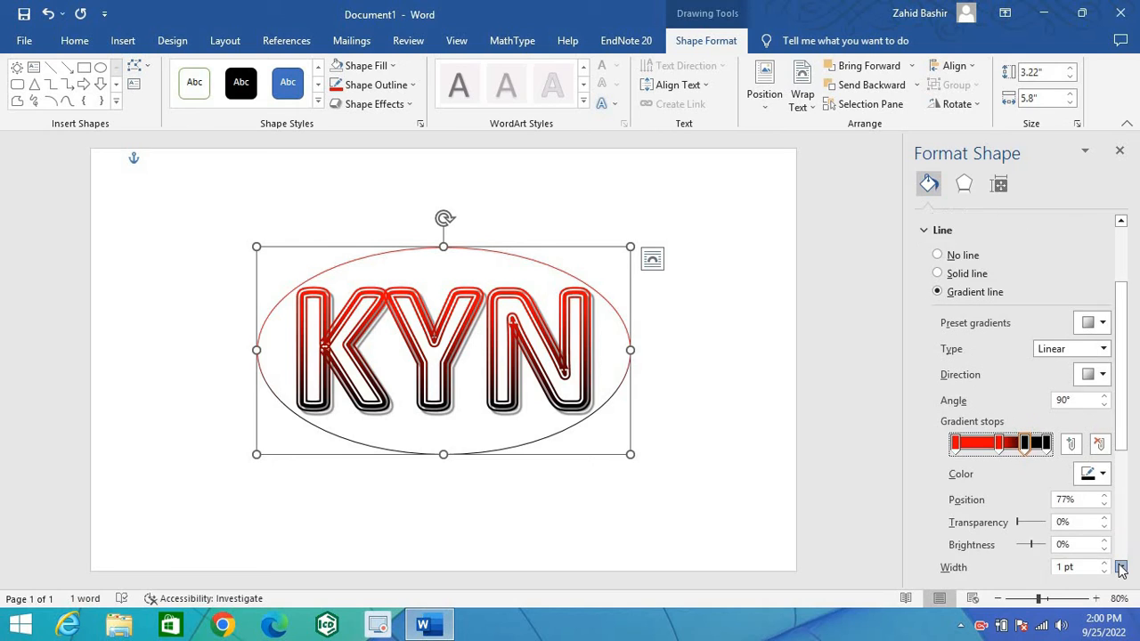
left_click(1105, 462)
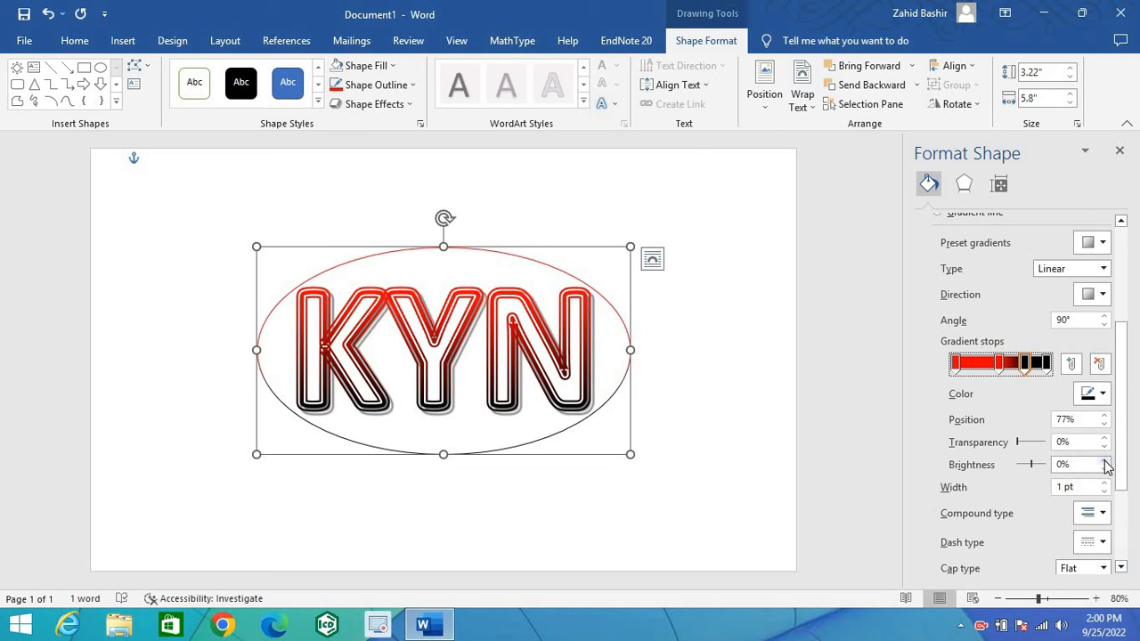
left_click(1106, 462)
left_click(1106, 462)
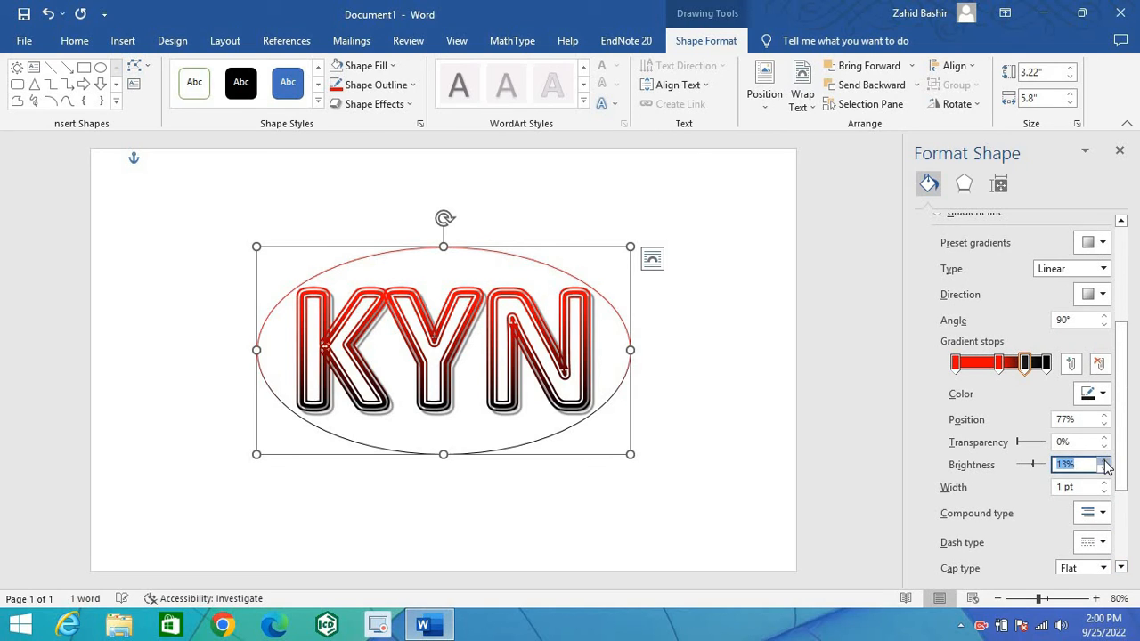
left_click(1105, 463)
left_click(1105, 462)
left_click(1105, 470)
Step: Set the oval's outline width to 4.75 pt and give it a multi-line compound type
left_click(1106, 484)
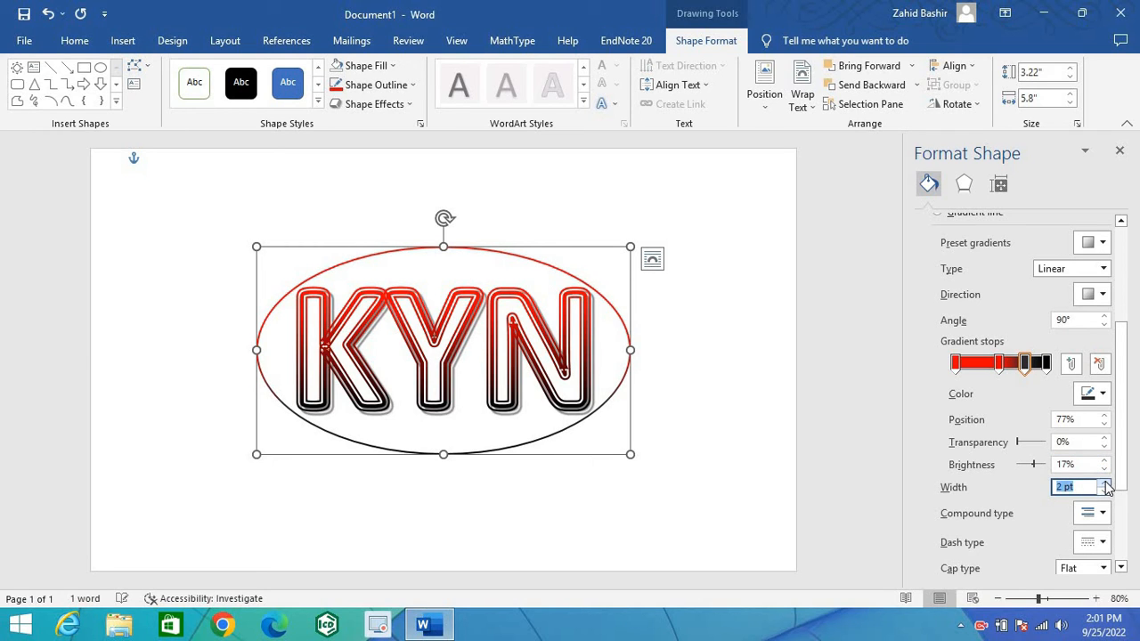
left_click(1105, 483)
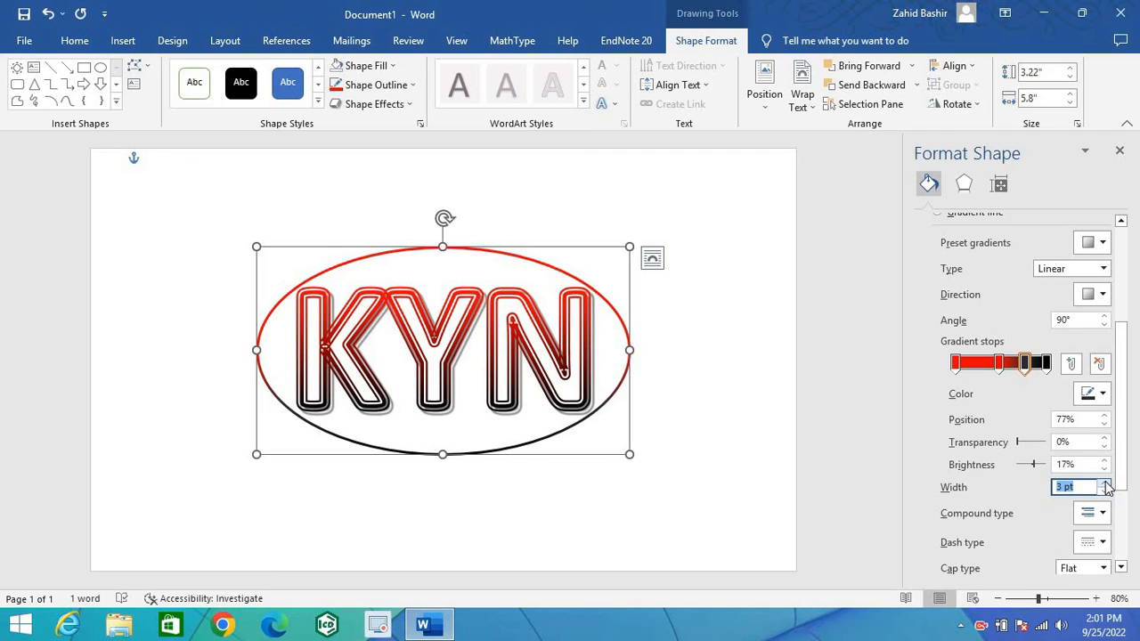
left_click(1105, 484)
left_click(1105, 484)
left_click(1105, 484)
left_click(1106, 484)
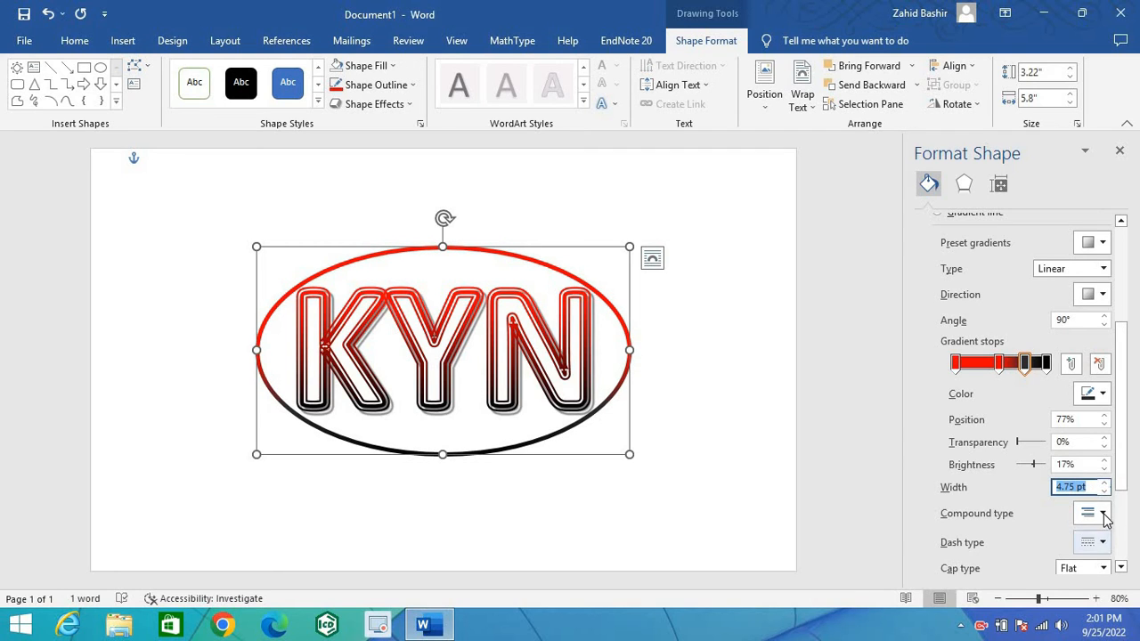
left_click(1104, 516)
left_click(1109, 499)
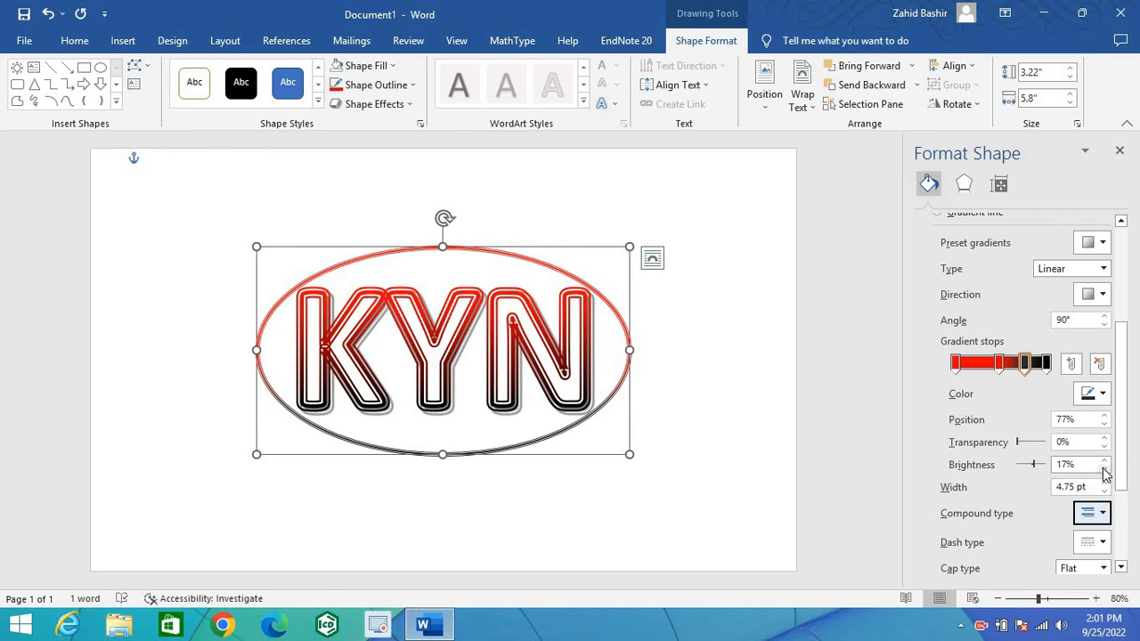
Step: Increase the width of the oval's multi-line outline to 8.25 pt
left_click(1105, 485)
left_click(1105, 485)
left_click(1105, 486)
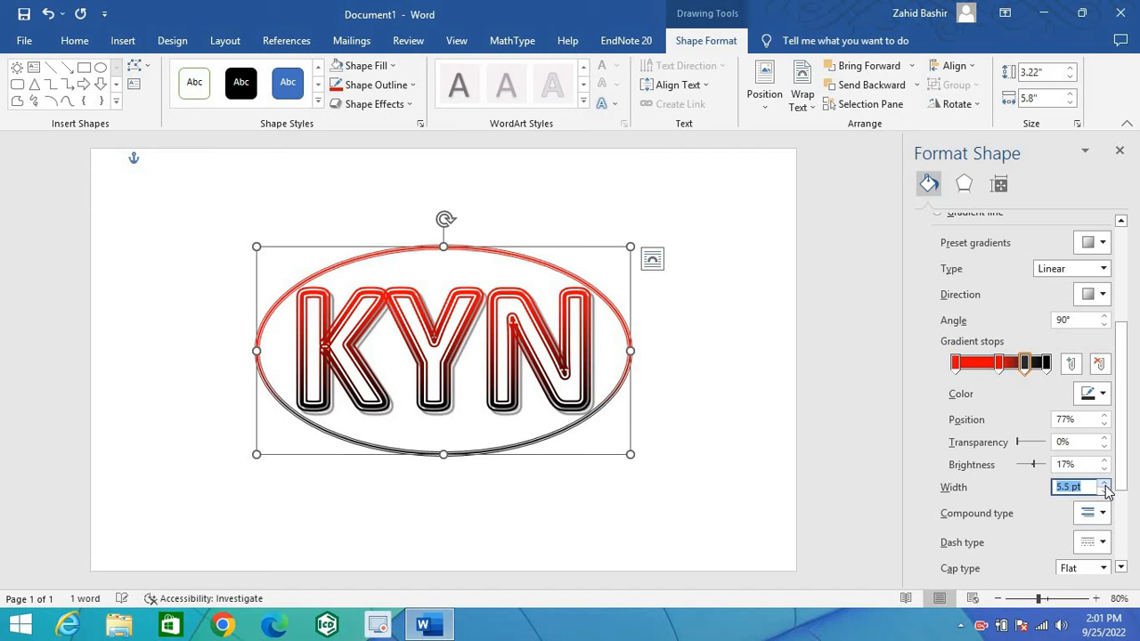
left_click(1104, 486)
left_click(1104, 486)
left_click(1105, 486)
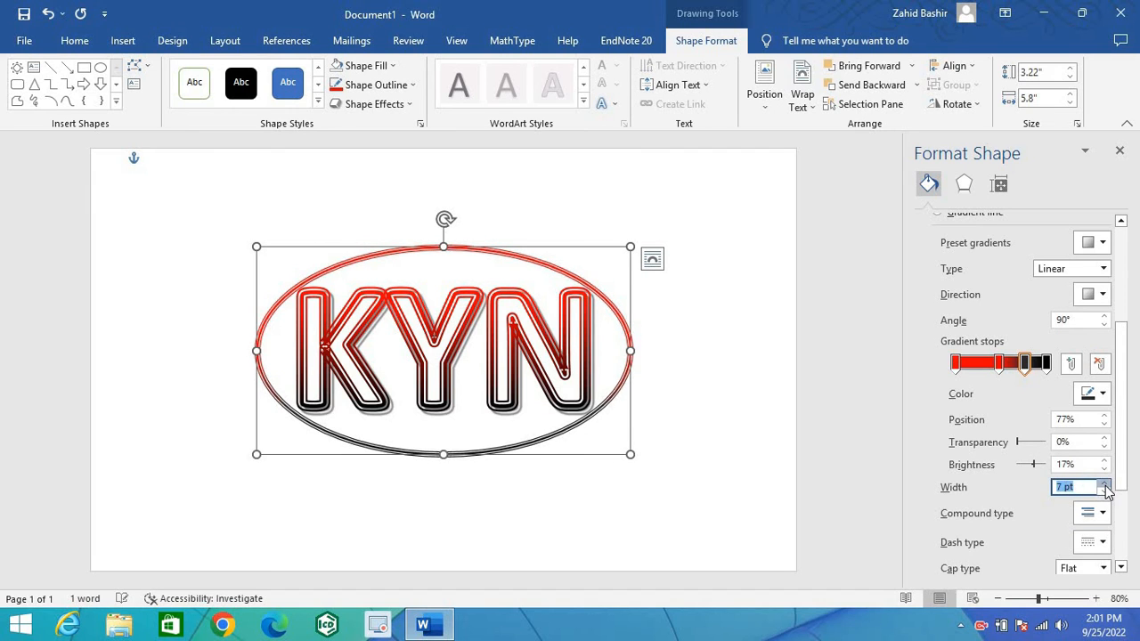
left_click(1105, 485)
left_click(1105, 485)
left_click(1105, 486)
left_click(1104, 485)
left_click(1104, 486)
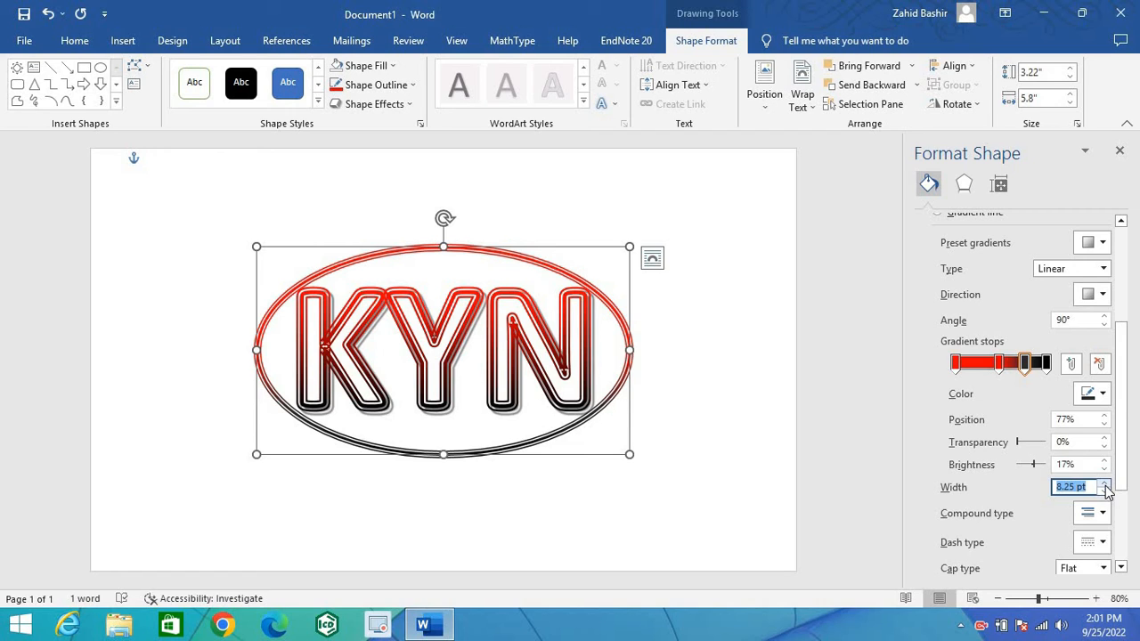
left_click(1121, 567)
left_click(1122, 570)
left_click(1121, 570)
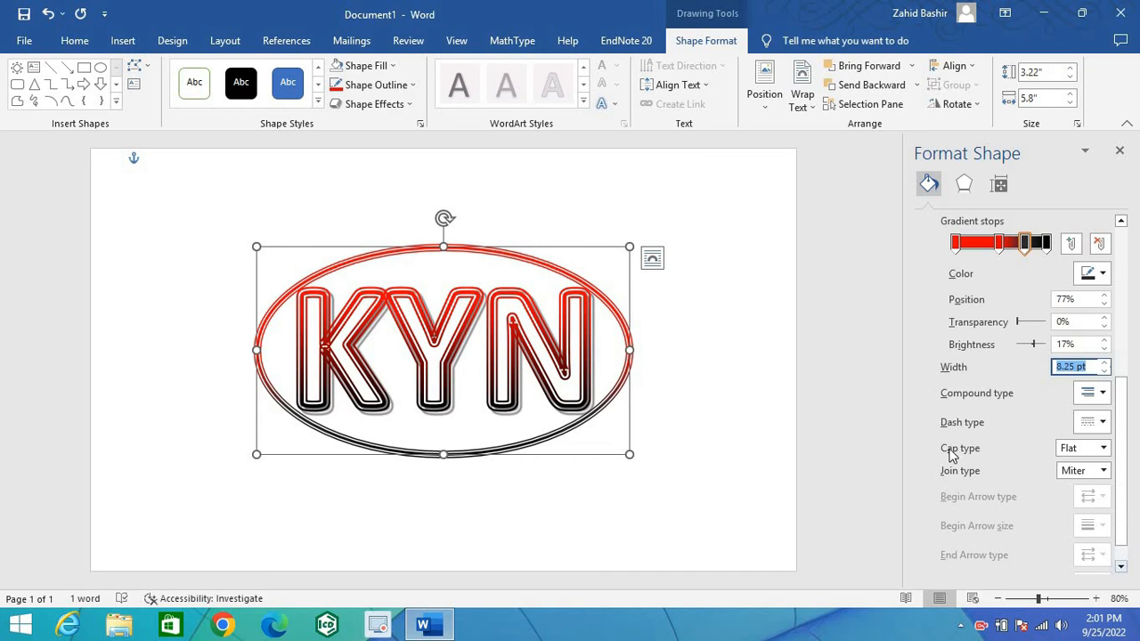
Step: Draw a Sun shape about 0.72" high and 0.73" wide and place it over the base of the letter Y
left_click(123, 40)
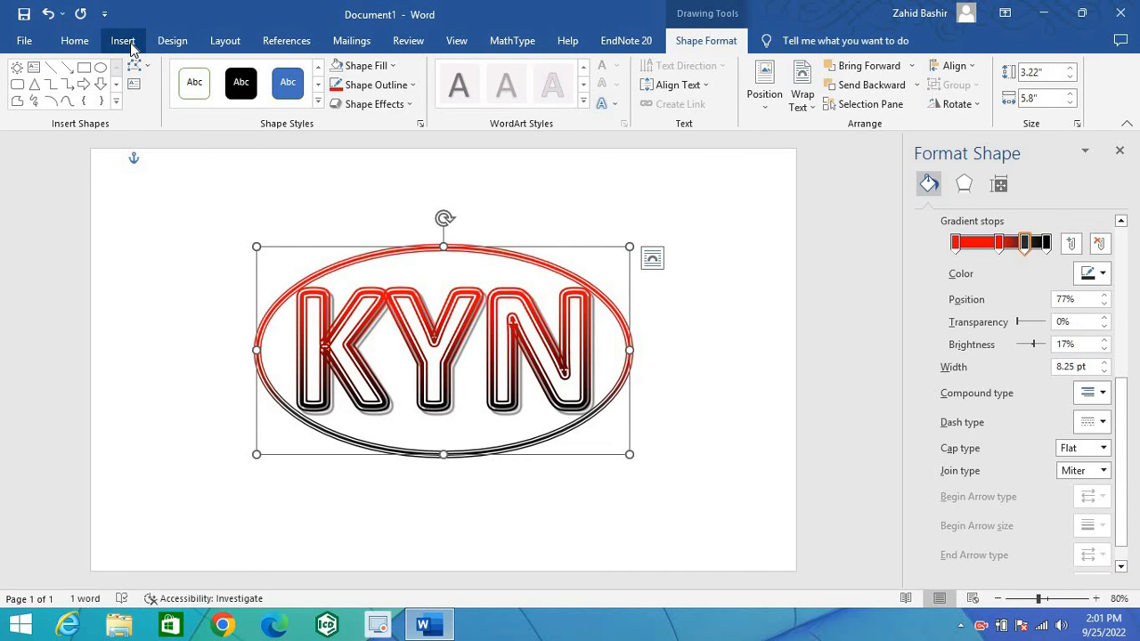
left_click(227, 66)
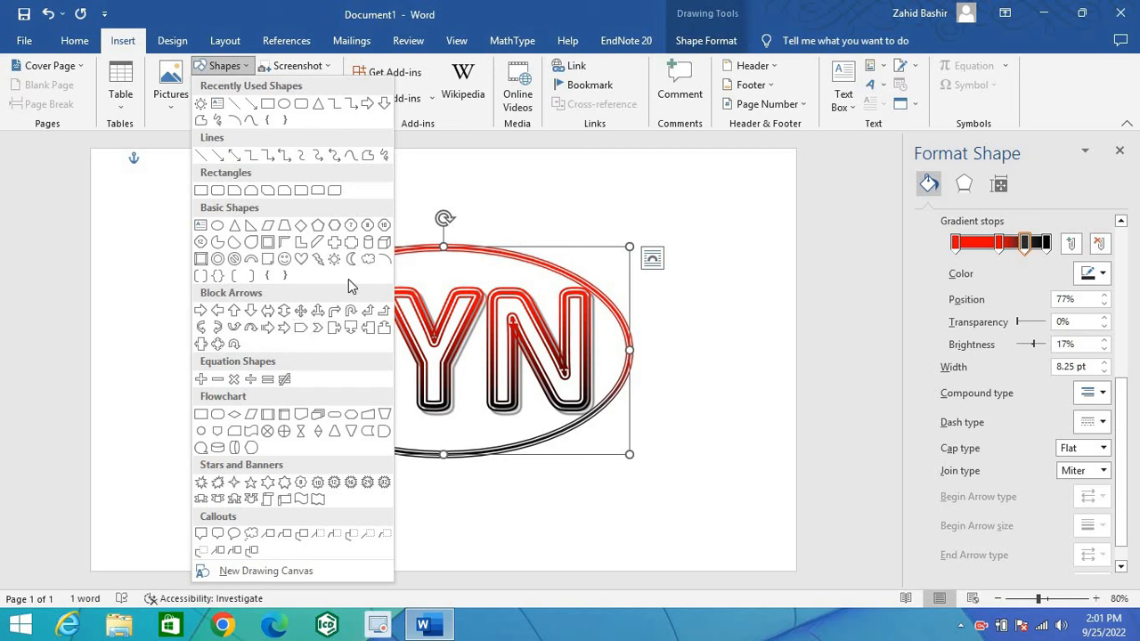
left_click(334, 259)
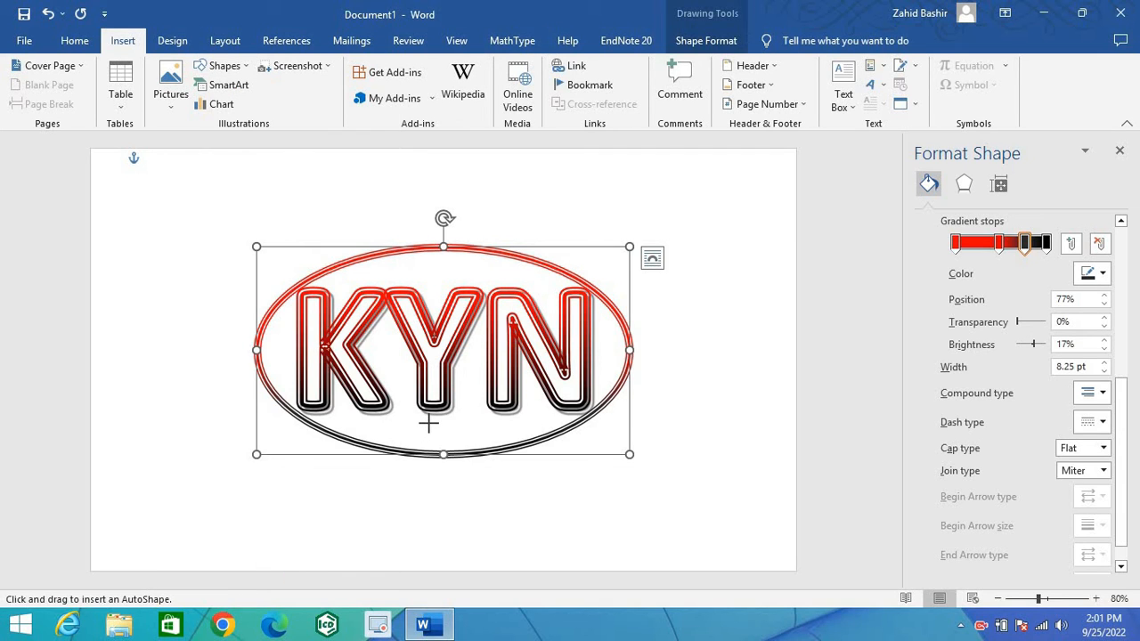
mouse_move(428, 425)
left_mouse_down()
mouse_move(494, 487)
mouse_move(475, 468)
left_mouse_up()
mouse_move(441, 432)
left_mouse_down()
mouse_move(433, 402)
mouse_move(420, 415)
mouse_move(435, 411)
left_mouse_up()
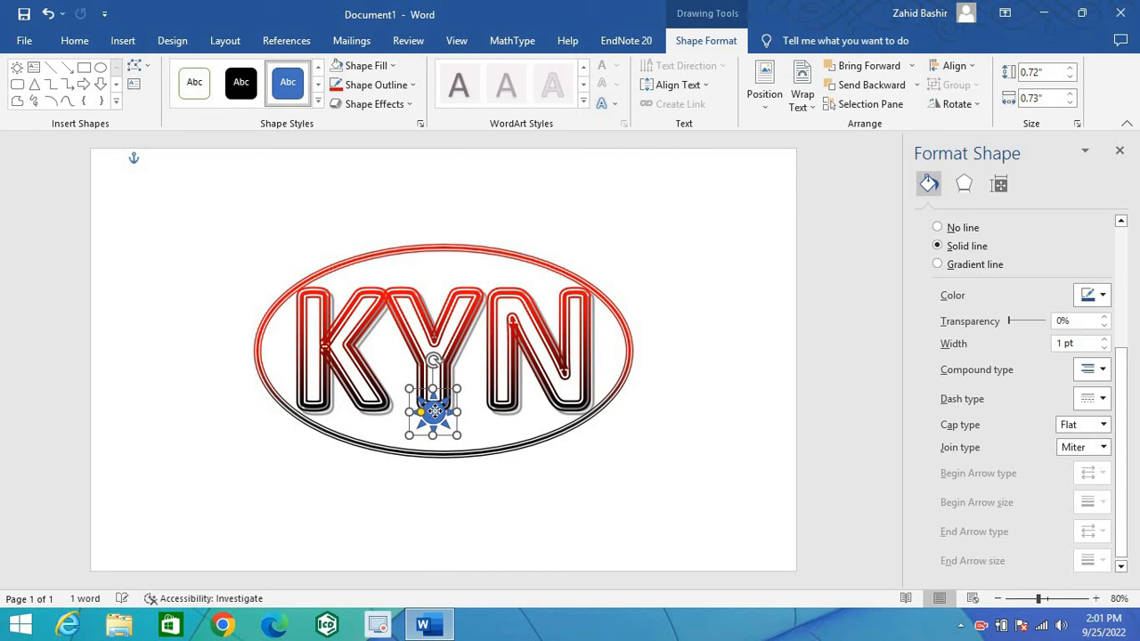
left_click_drag(437, 409, 433, 408)
Step: Give the sun shape a gradient outline and color its stops at 0% and 74% black
right_click(457, 439)
left_click(538, 419)
left_click(938, 265)
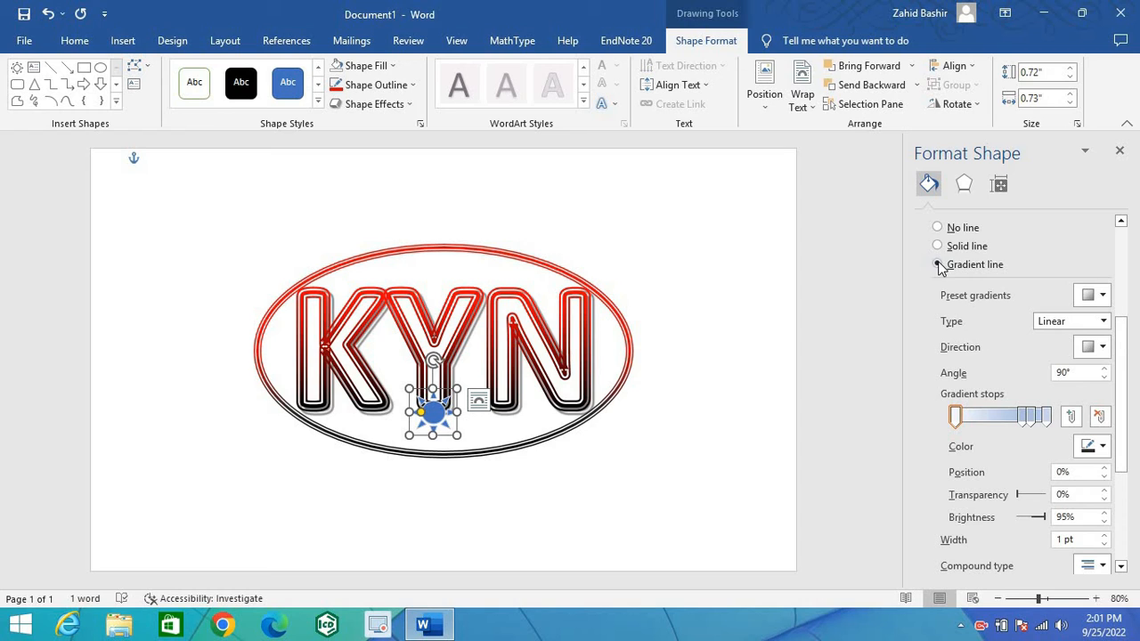
left_click(956, 417)
left_click(1102, 446)
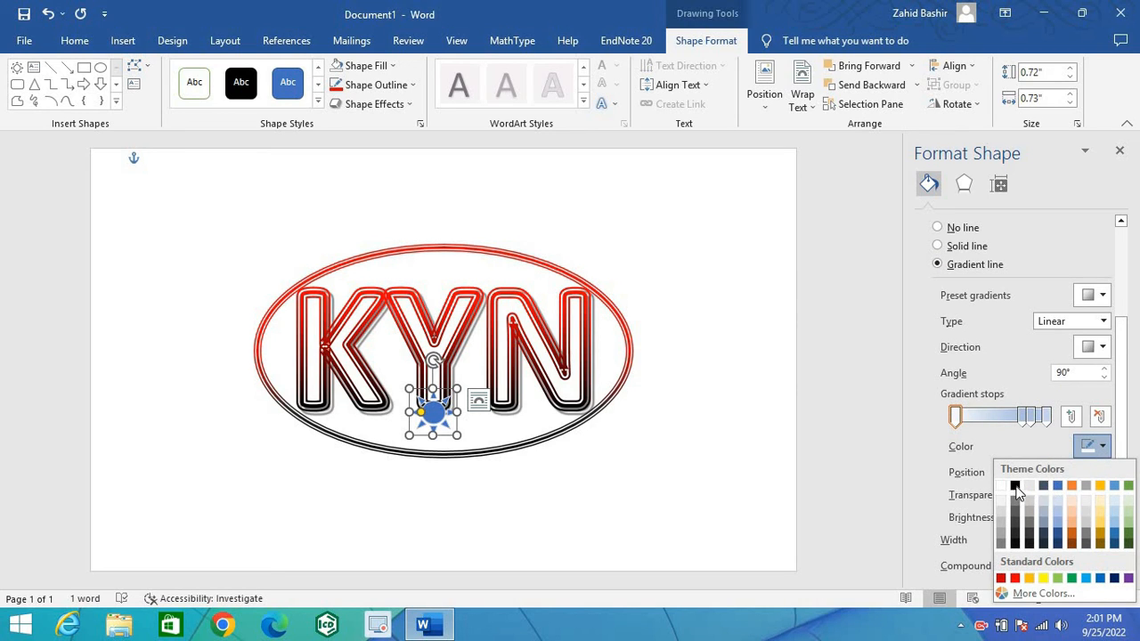
left_click(1016, 486)
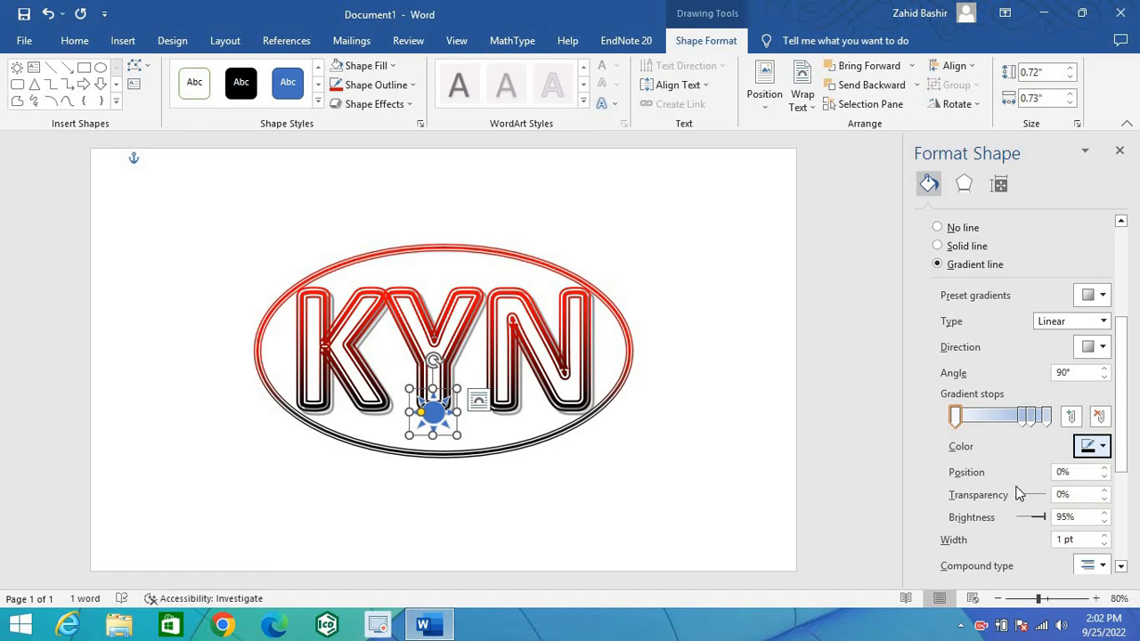
left_click(1024, 418)
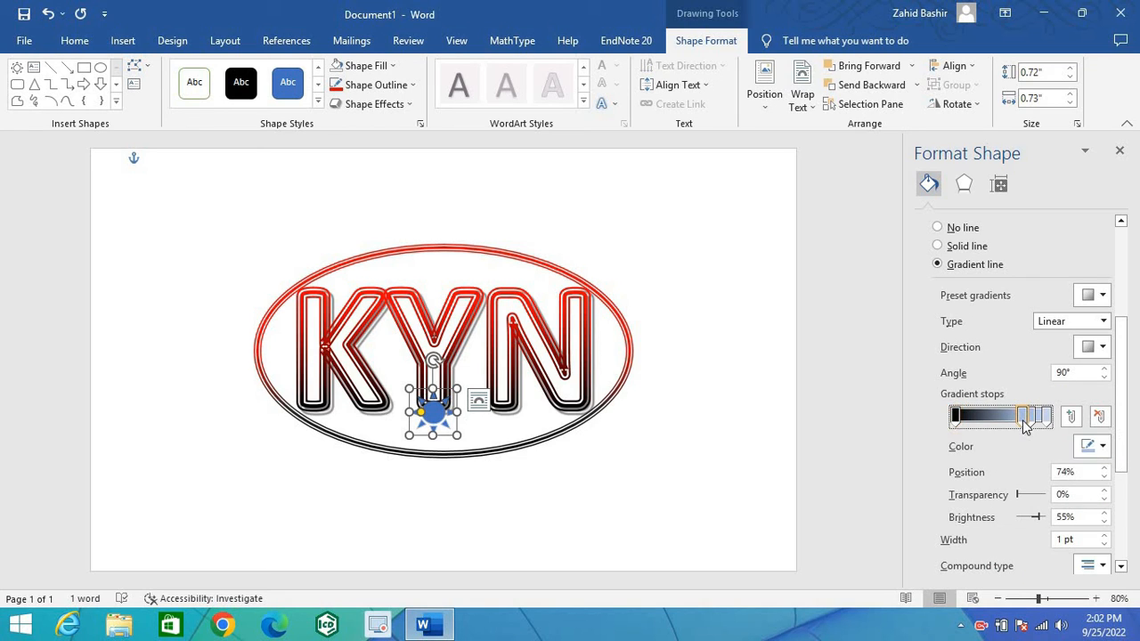
left_click(1103, 446)
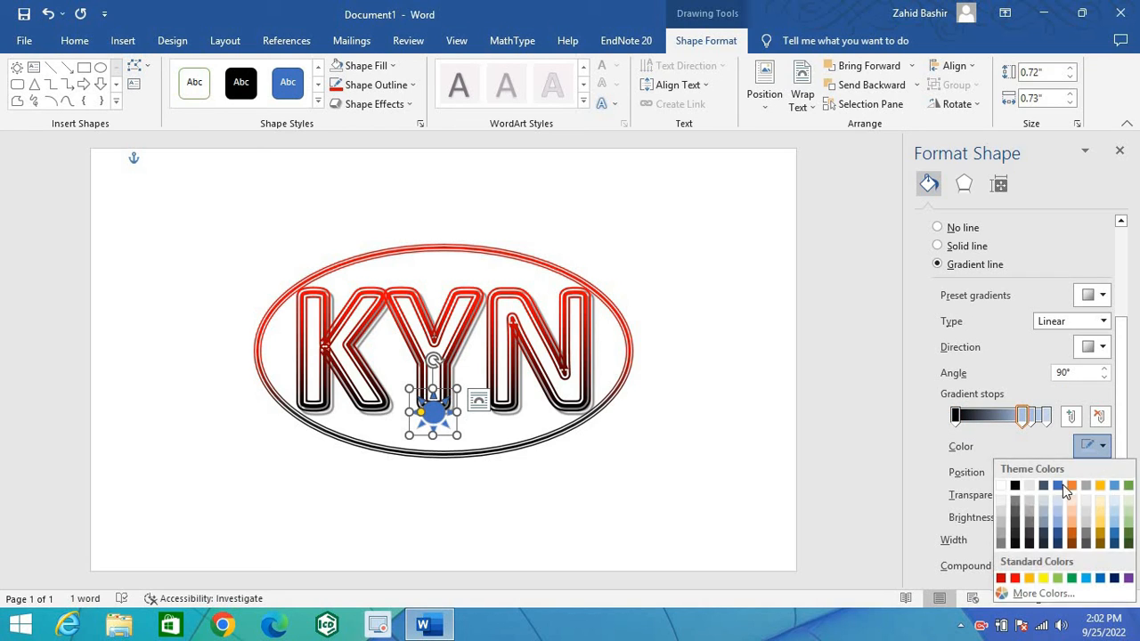
left_click(1016, 488)
Step: Color the last two stops of the sun's outline gradient red, shift the black middle stop toward the start and move the red one to 72%
left_click(1033, 417)
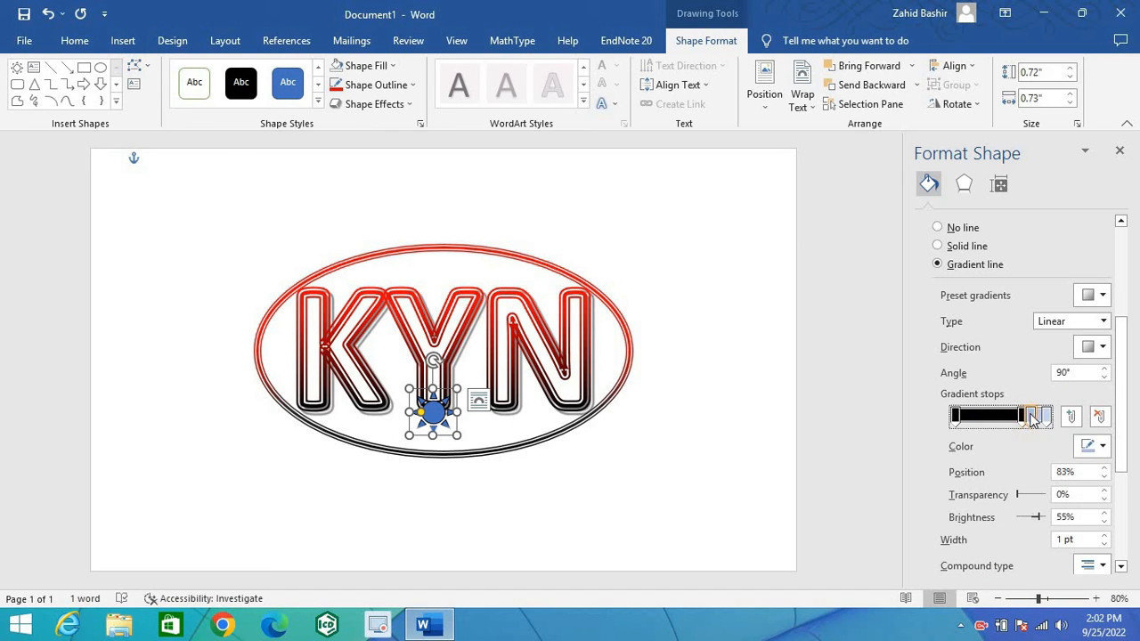
left_click(1103, 447)
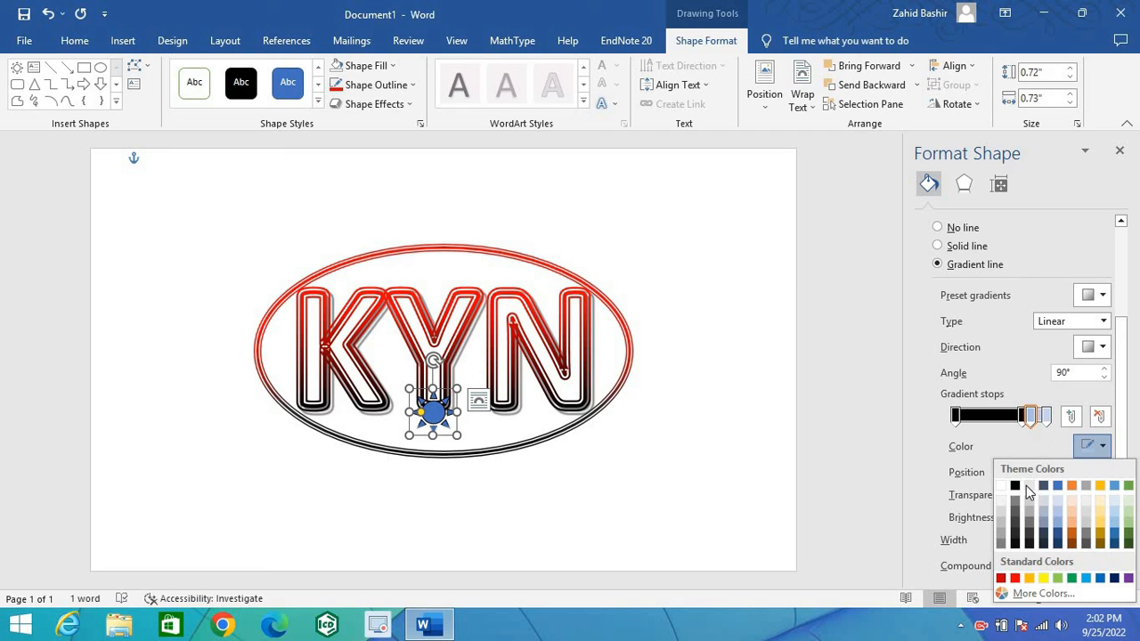
left_click(1014, 579)
left_click(1046, 416)
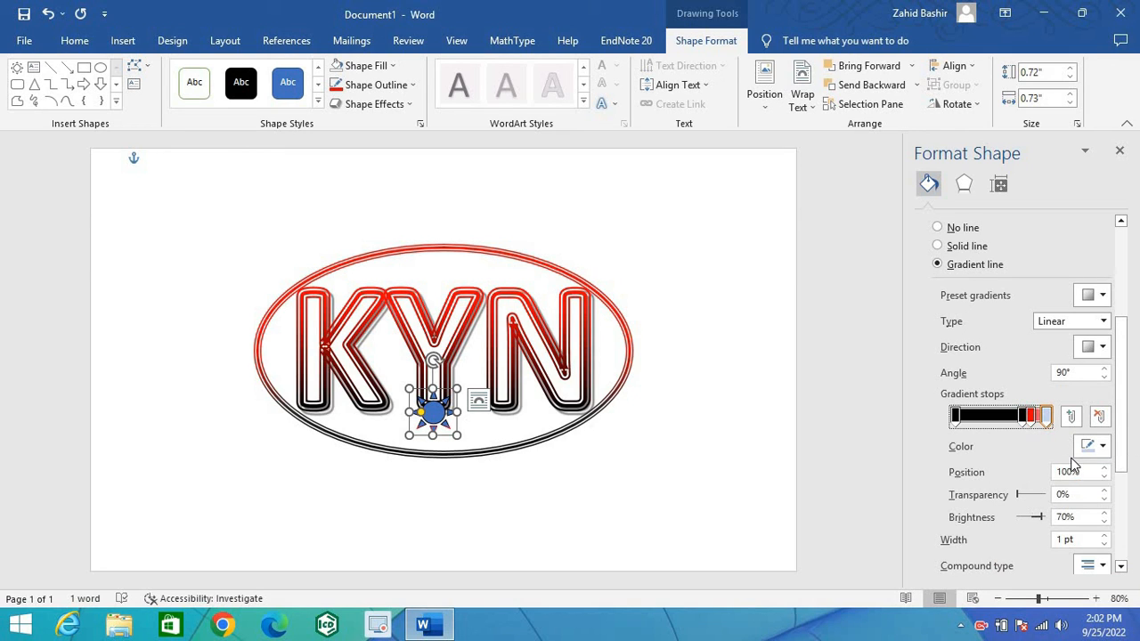
left_click(1102, 448)
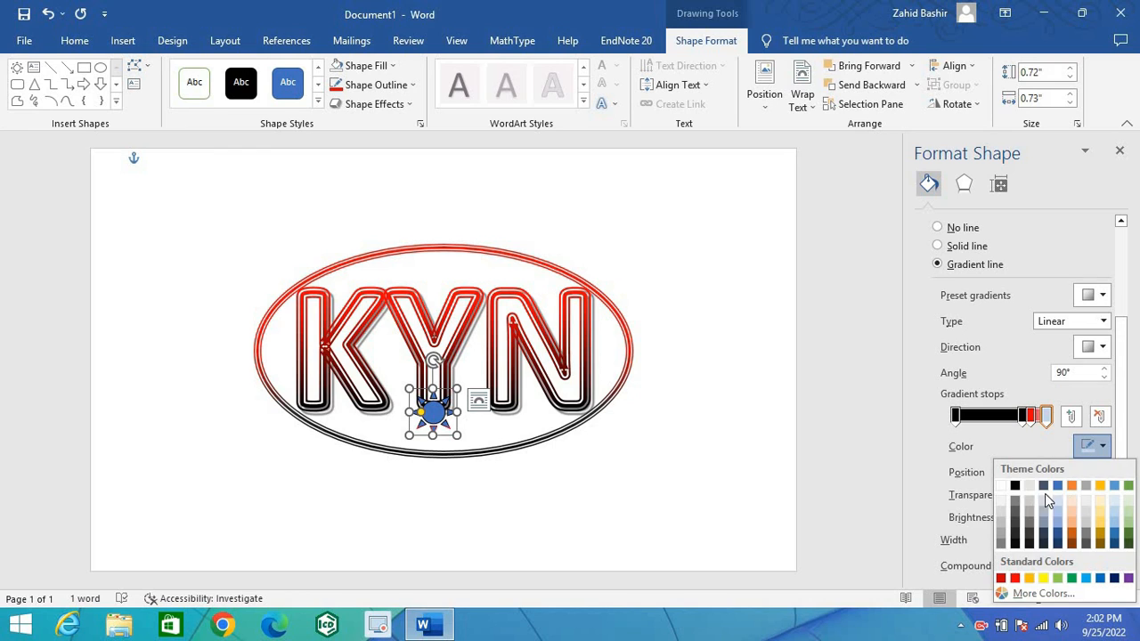
left_click(1019, 577)
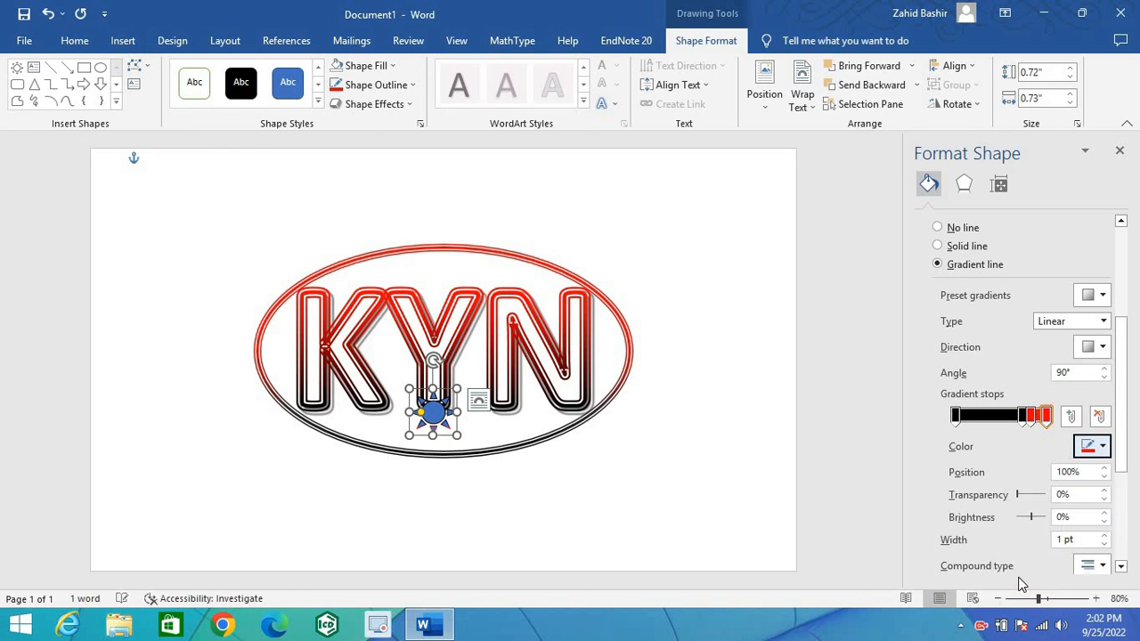
mouse_move(1012, 421)
left_mouse_down()
mouse_move(987, 422)
mouse_move(1018, 421)
left_mouse_up()
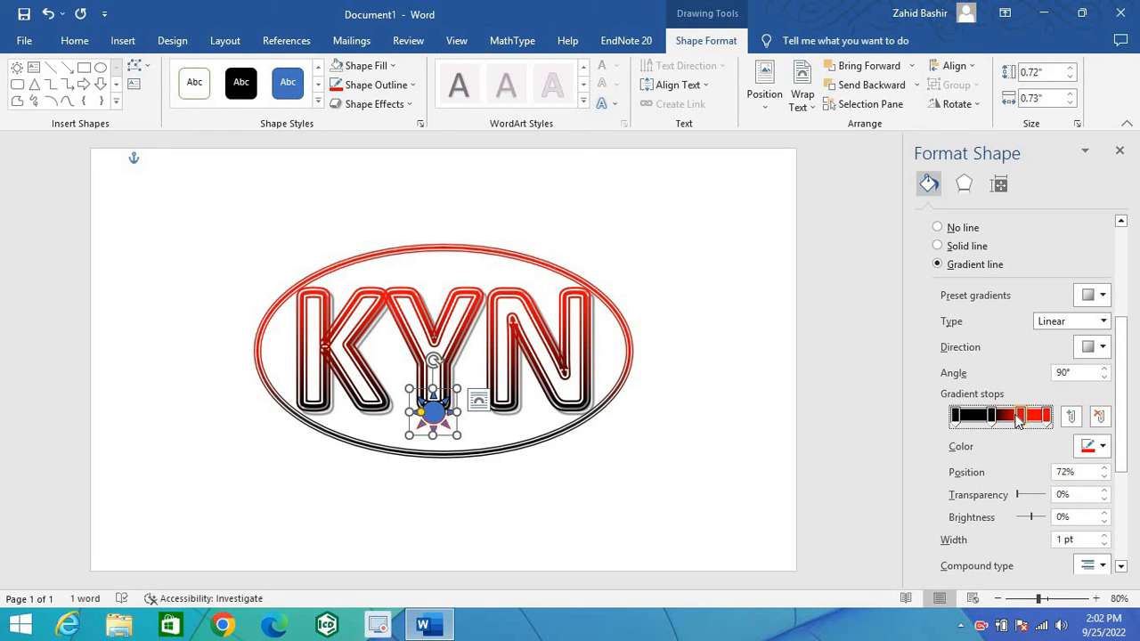
left_click(671, 531)
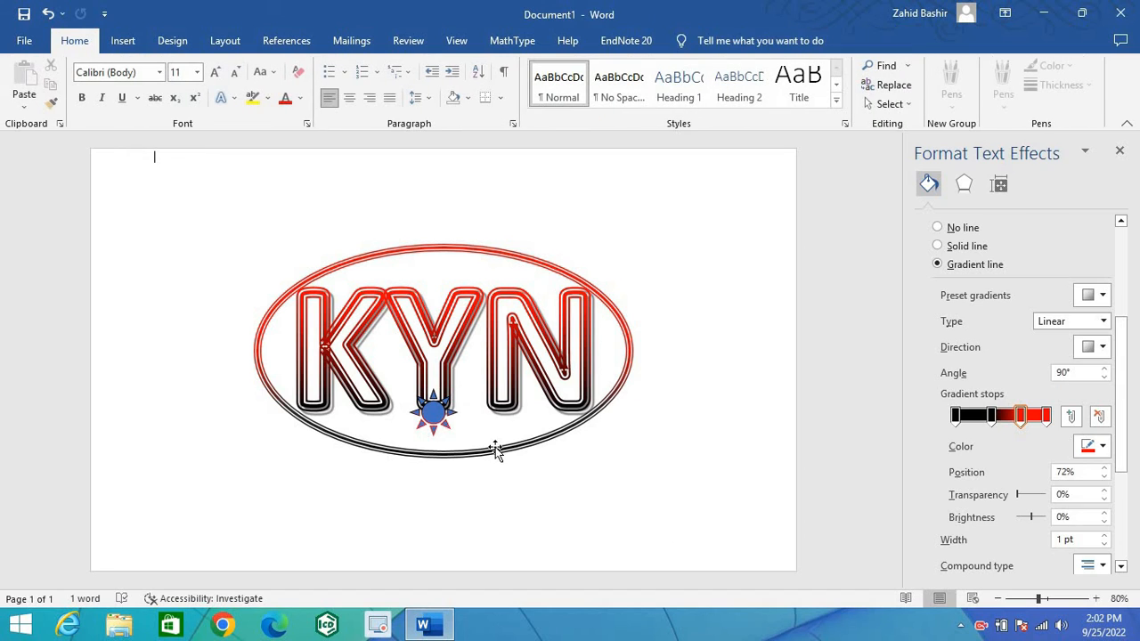
Step: Give the sun shape a black-to-red linear gradient fill and adjust the position of its second black stop
left_click(432, 414)
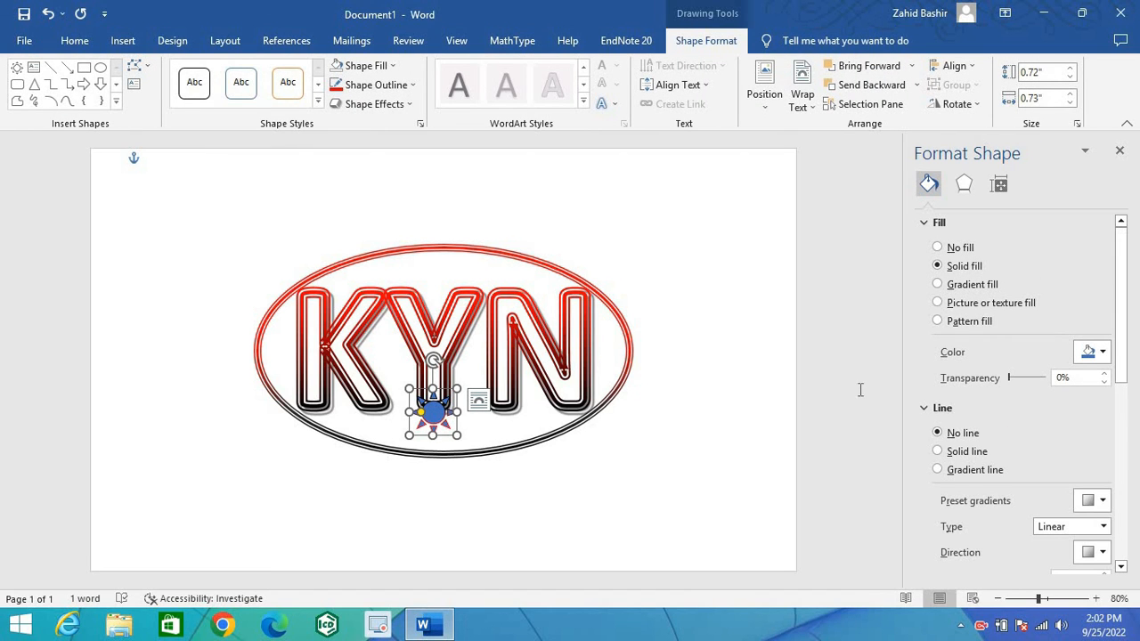
left_click(938, 284)
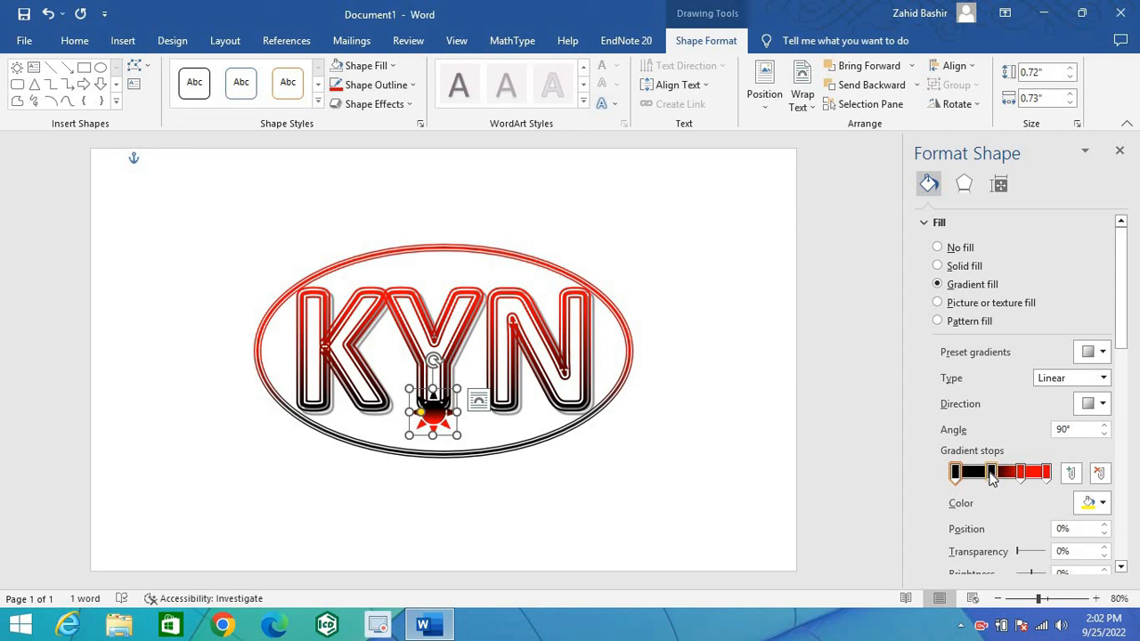
mouse_move(993, 479)
left_mouse_down()
mouse_move(1018, 494)
mouse_move(995, 493)
left_mouse_up()
Step: Apply a multi-line compound type to the sun's outline
left_click_drag(1121, 569, 1124, 574)
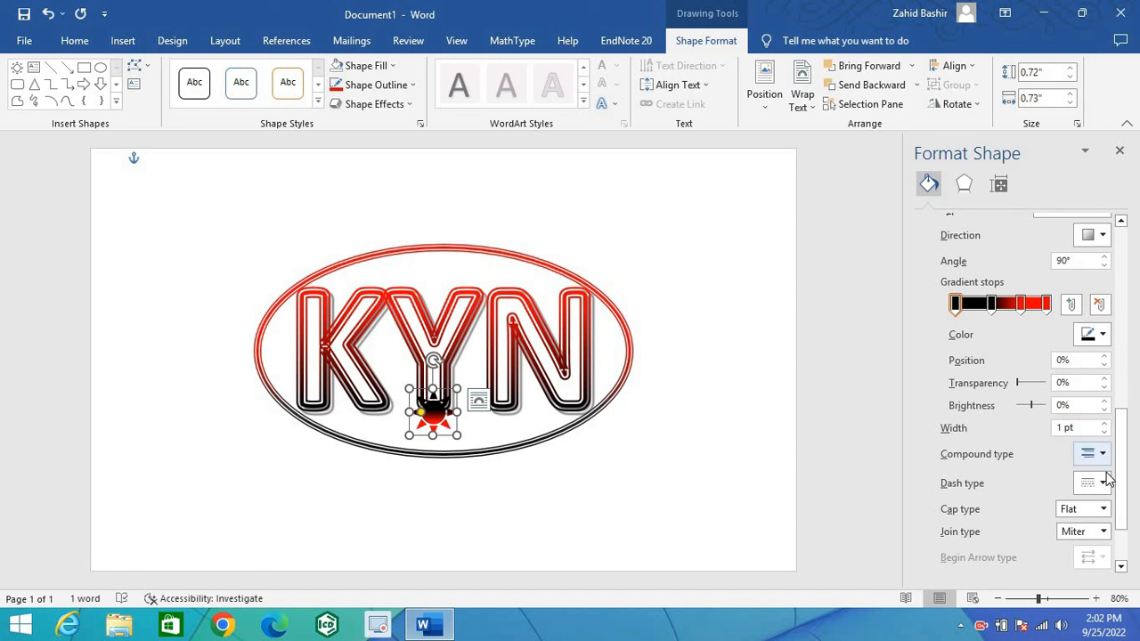
left_click(1104, 456)
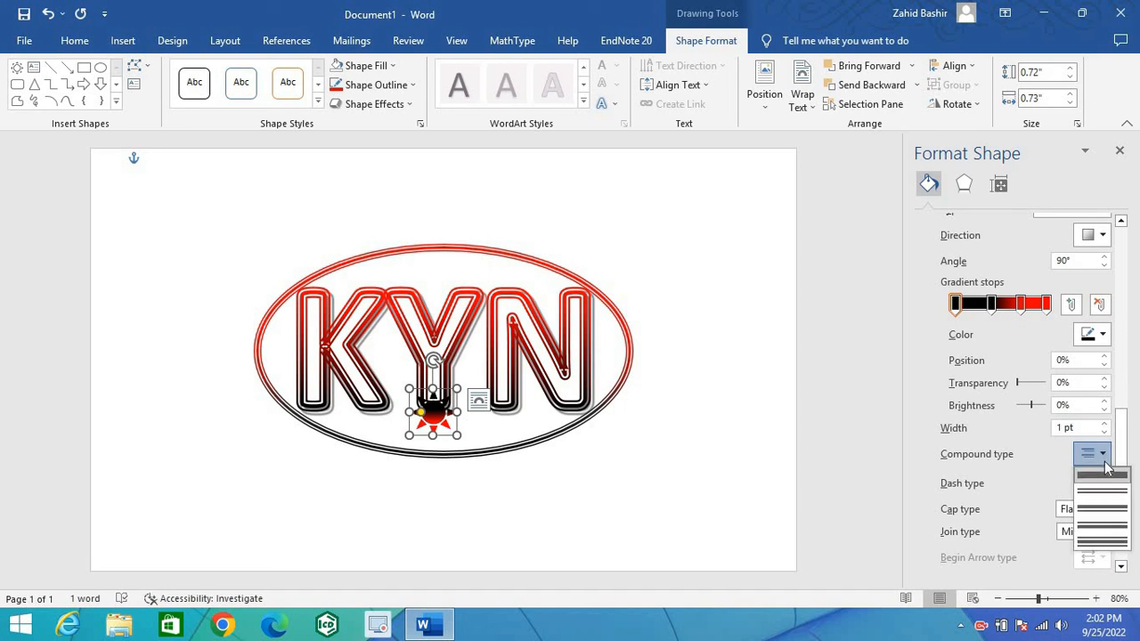
left_click(1101, 540)
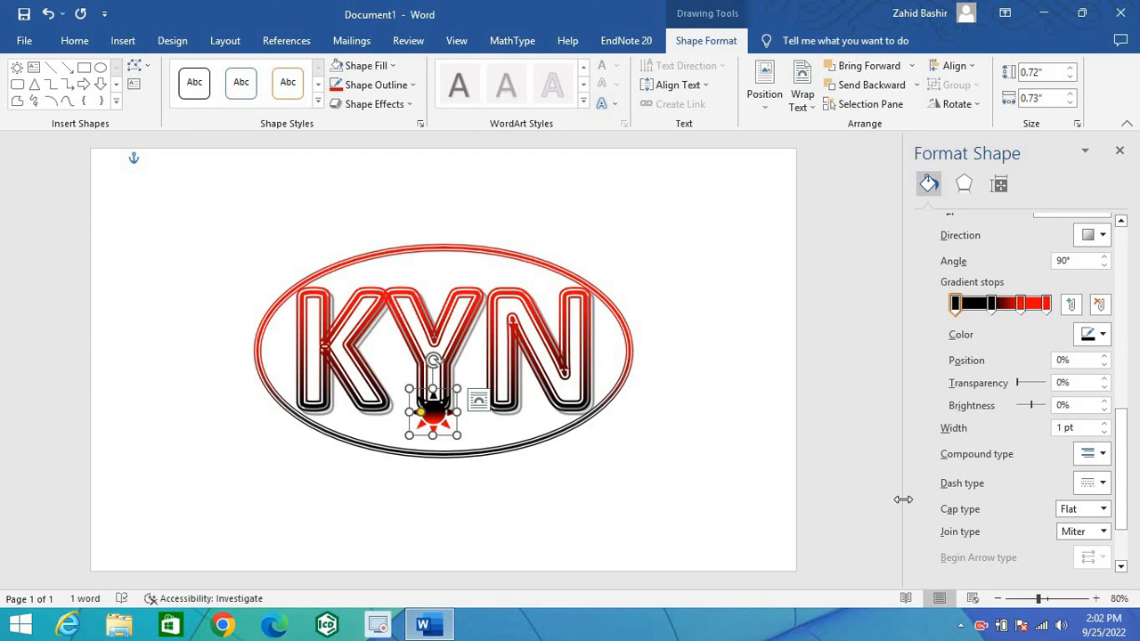
left_click(1104, 455)
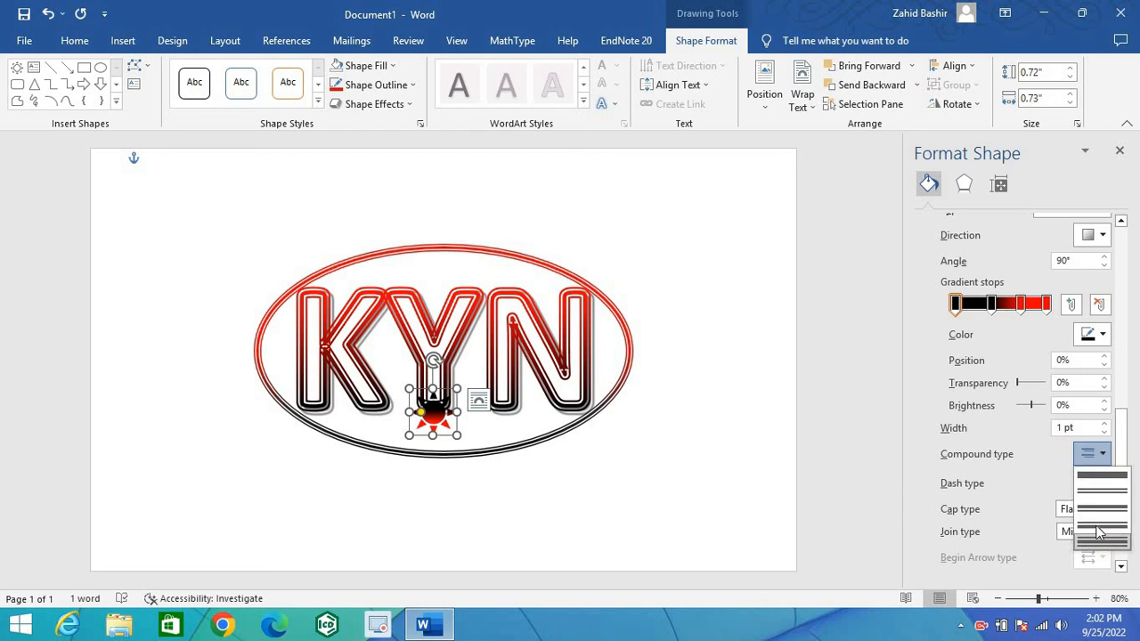
left_click(1084, 511)
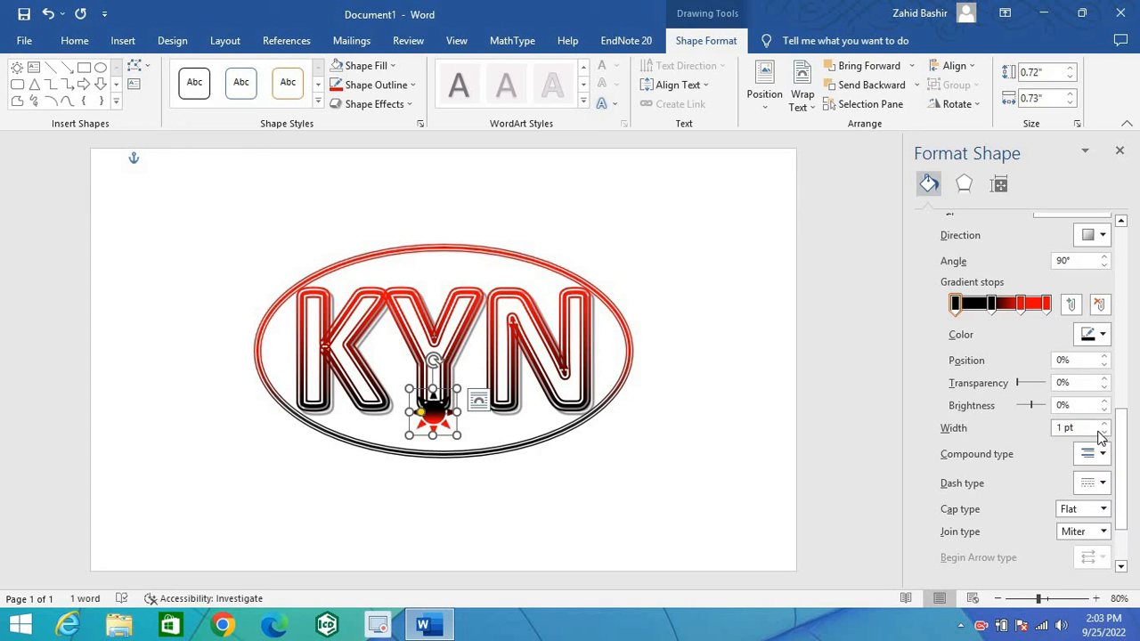
Step: Increase the width of the sun's outline to 3.25 pt
left_click(1105, 423)
left_click(1105, 424)
left_click(1105, 424)
left_click(1104, 424)
left_click(1105, 424)
left_click(1104, 424)
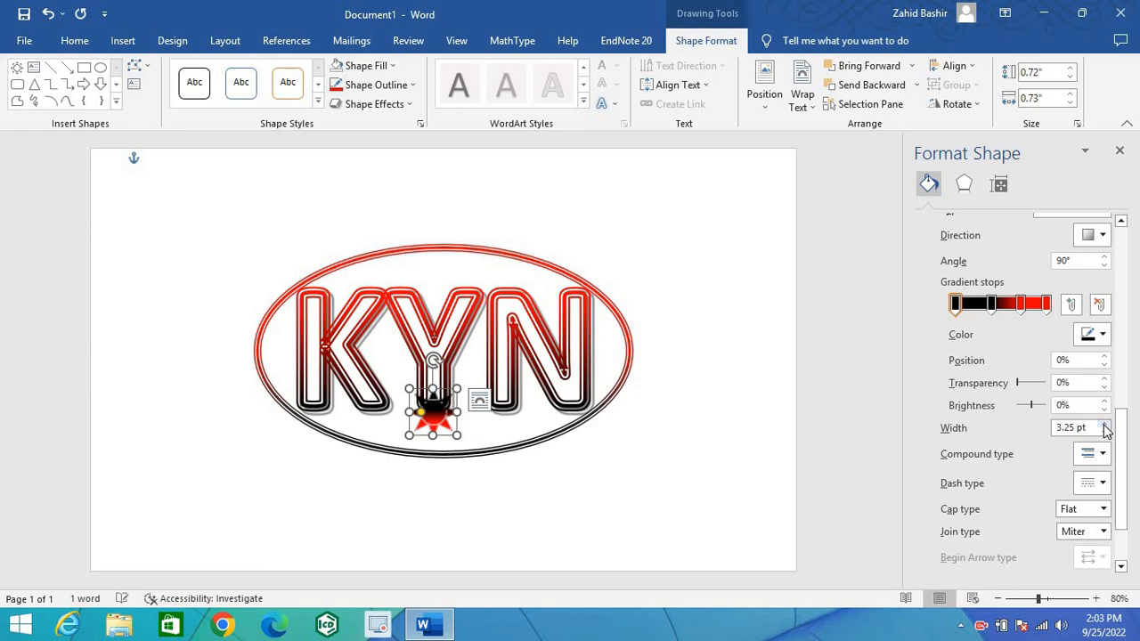
Step: Reduce the width of the sun's outline to 1 pt
left_click(1104, 433)
left_click(1105, 433)
left_click(1104, 433)
left_click(1105, 433)
left_click(1105, 433)
left_click(1104, 433)
left_click(1105, 433)
left_click(1105, 433)
left_click(1105, 433)
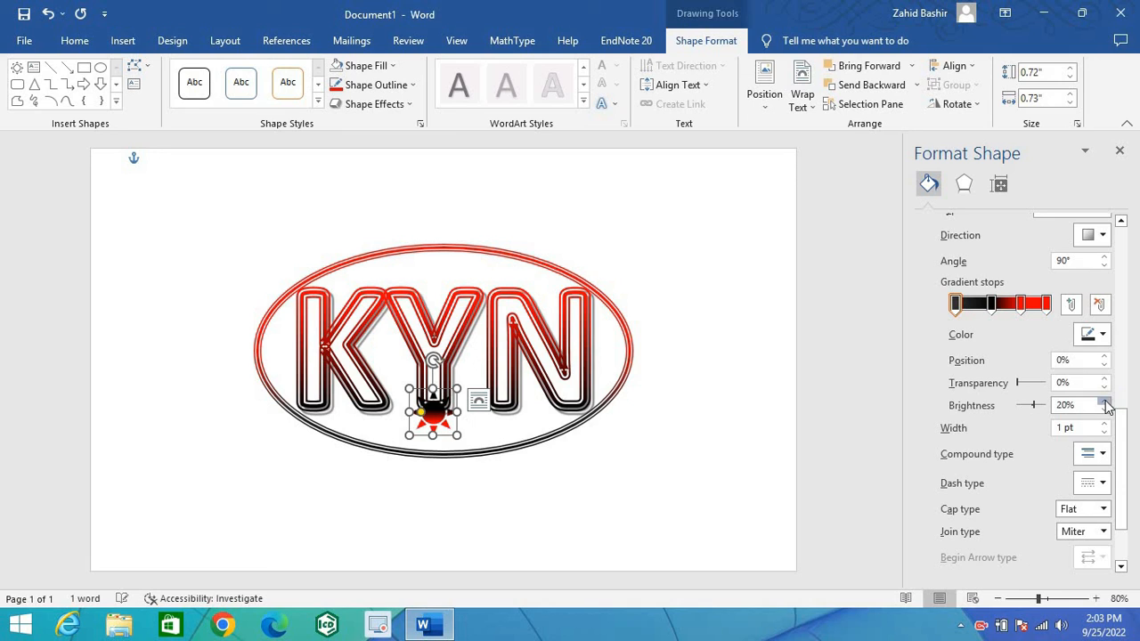
Step: Set the brightness of the sun outline's first gradient stop to 22% and give the outline a fine dotted dash type
left_click(1106, 403)
left_click(1105, 402)
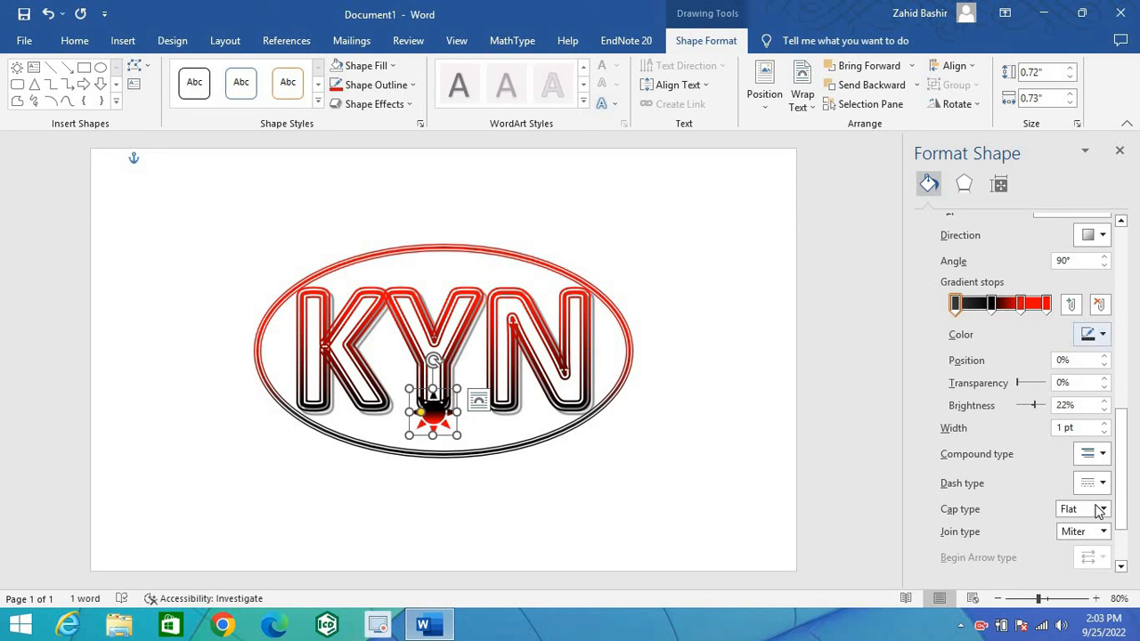
left_click(1125, 556)
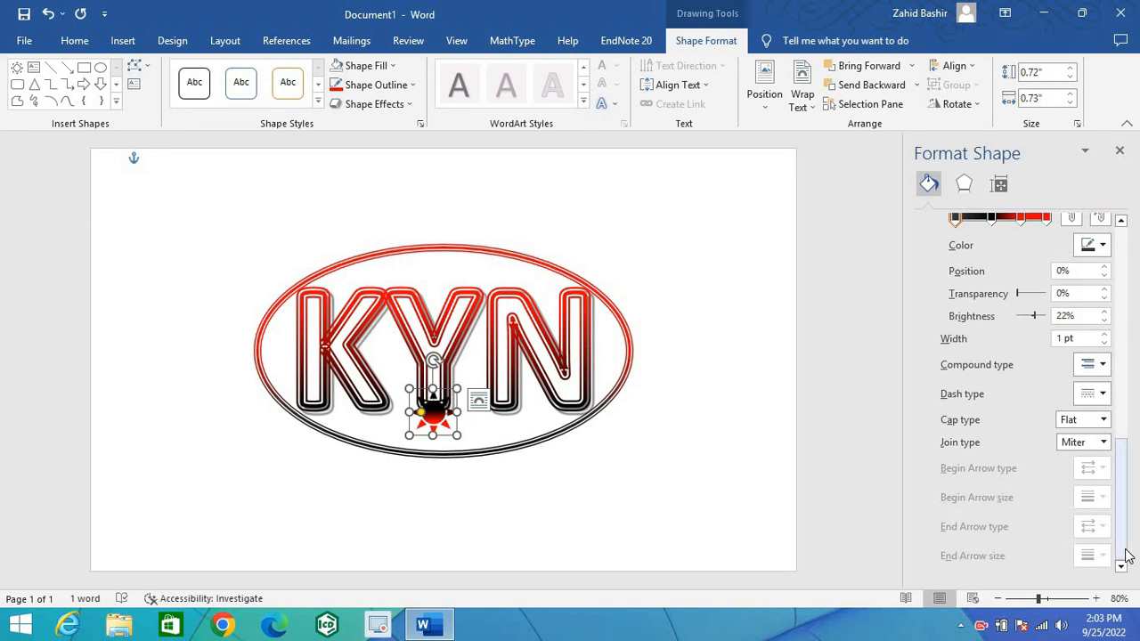
left_click(1103, 394)
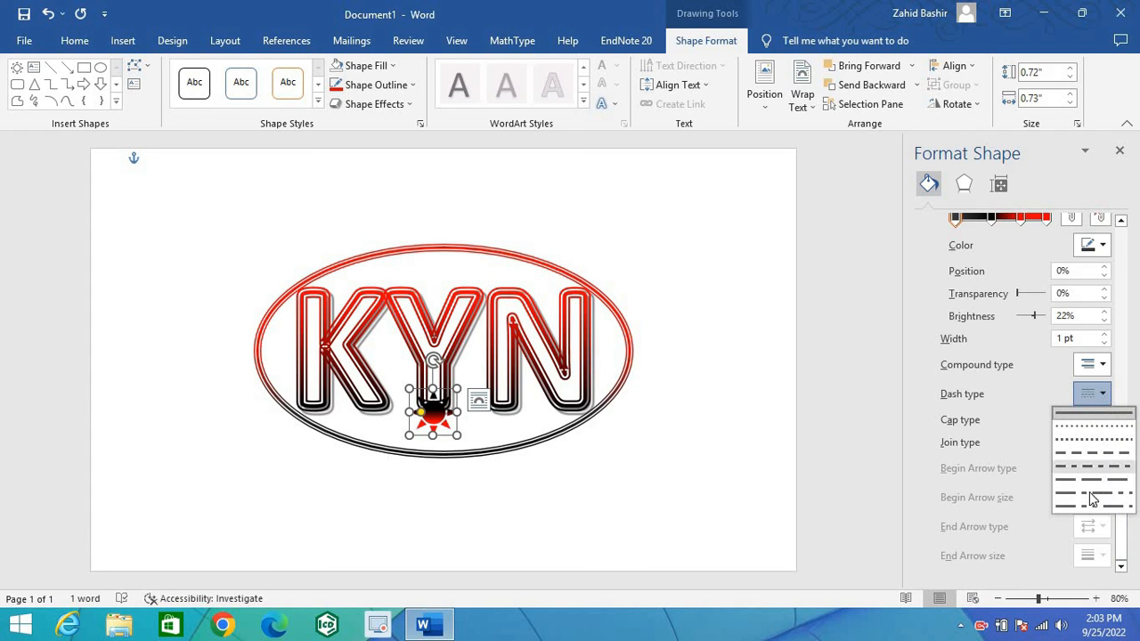
left_click(1092, 430)
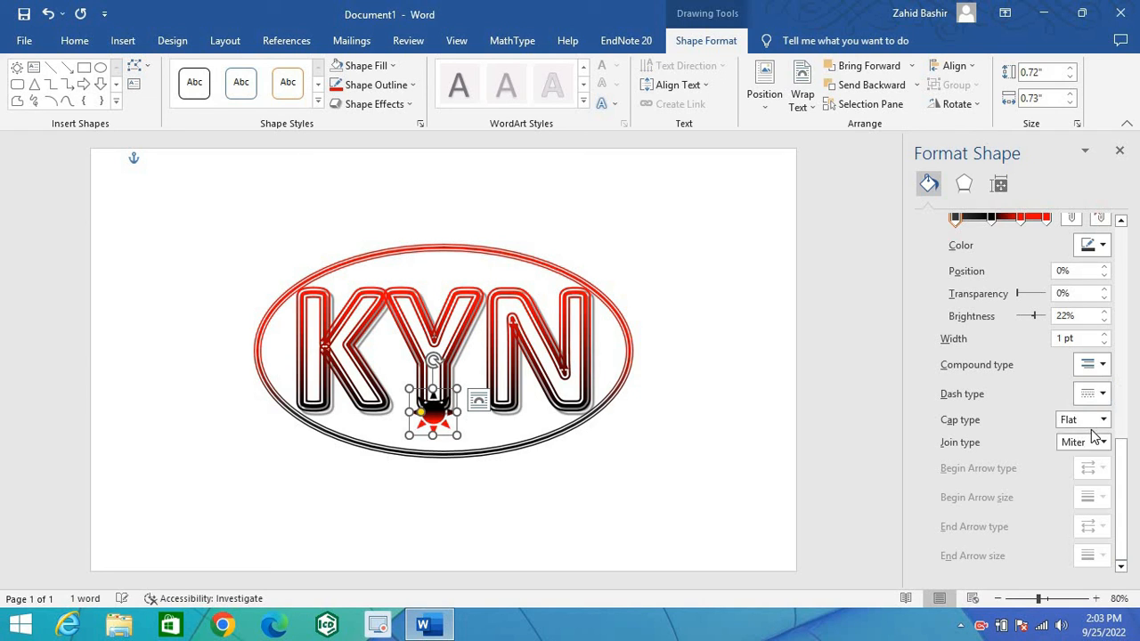
left_click(580, 500)
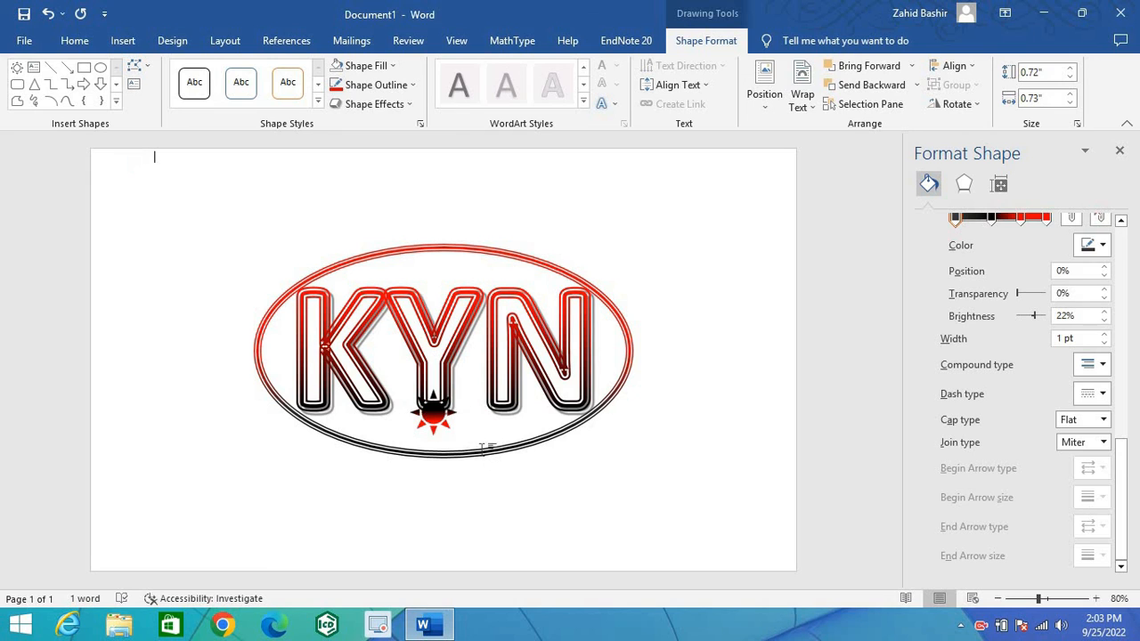
Step: Reshape the sun so that its central disc is smaller and its rays are longer
left_click(430, 423)
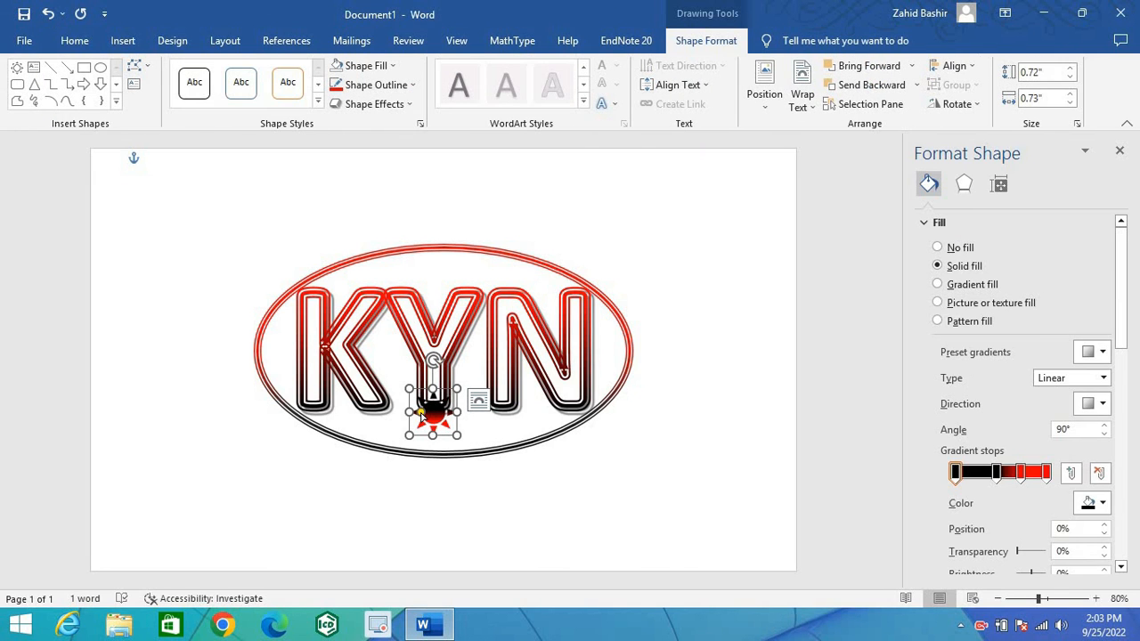
left_click_drag(423, 412, 415, 417)
left_click_drag(421, 414, 426, 415)
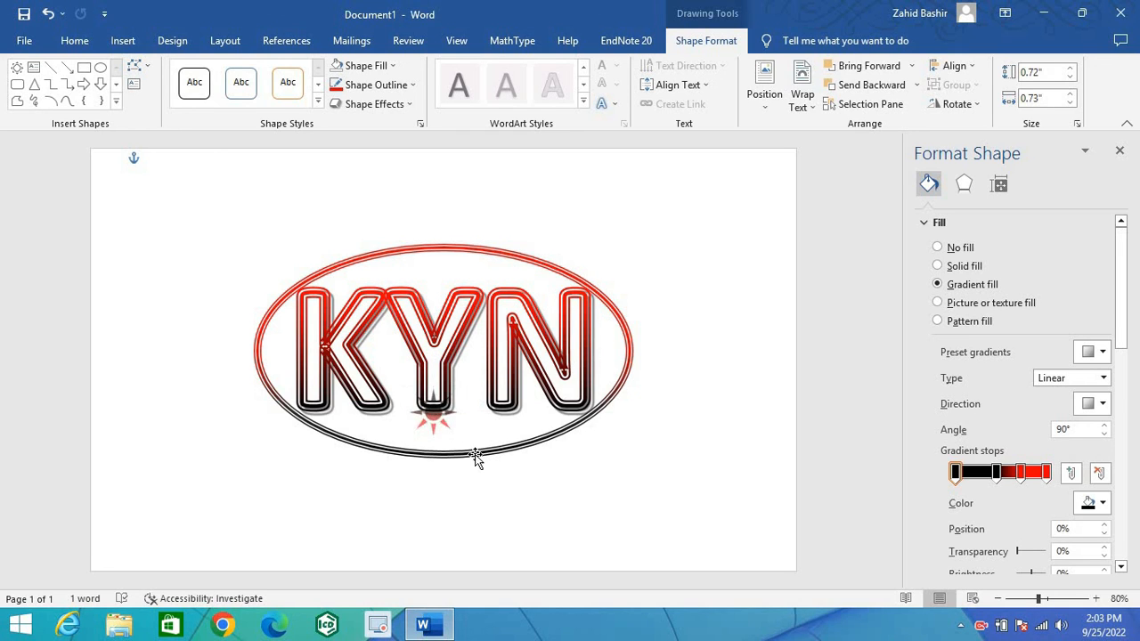
left_click(568, 505)
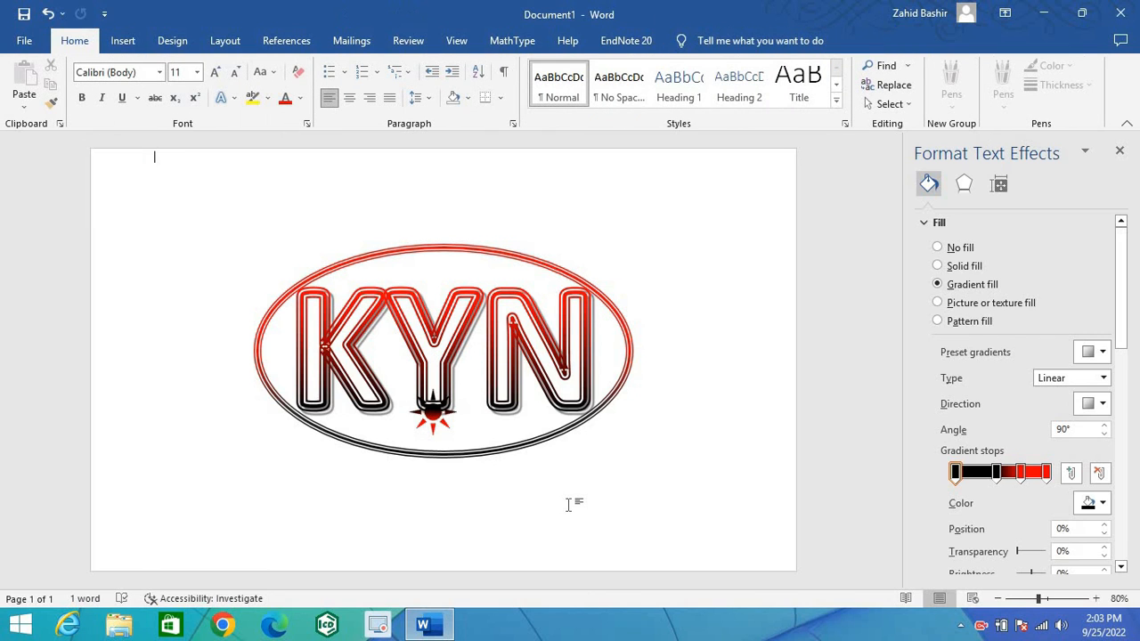